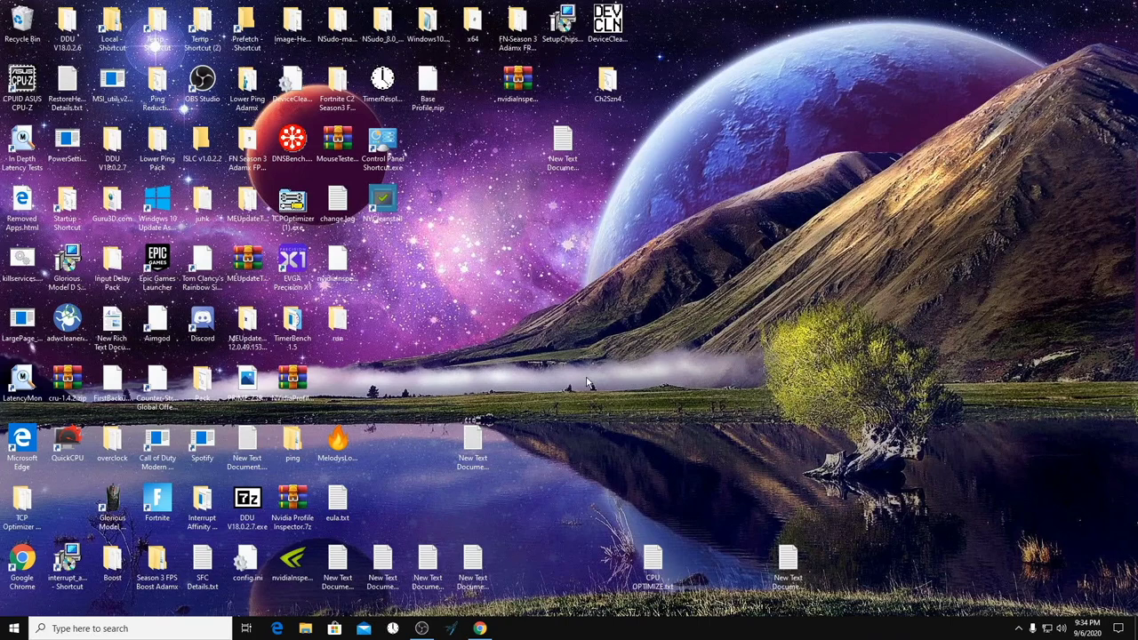
# Open the System Protection settings from Control Panel's System page and start creating a restore point
pyautogui.hotkey('alt', 'Tab')
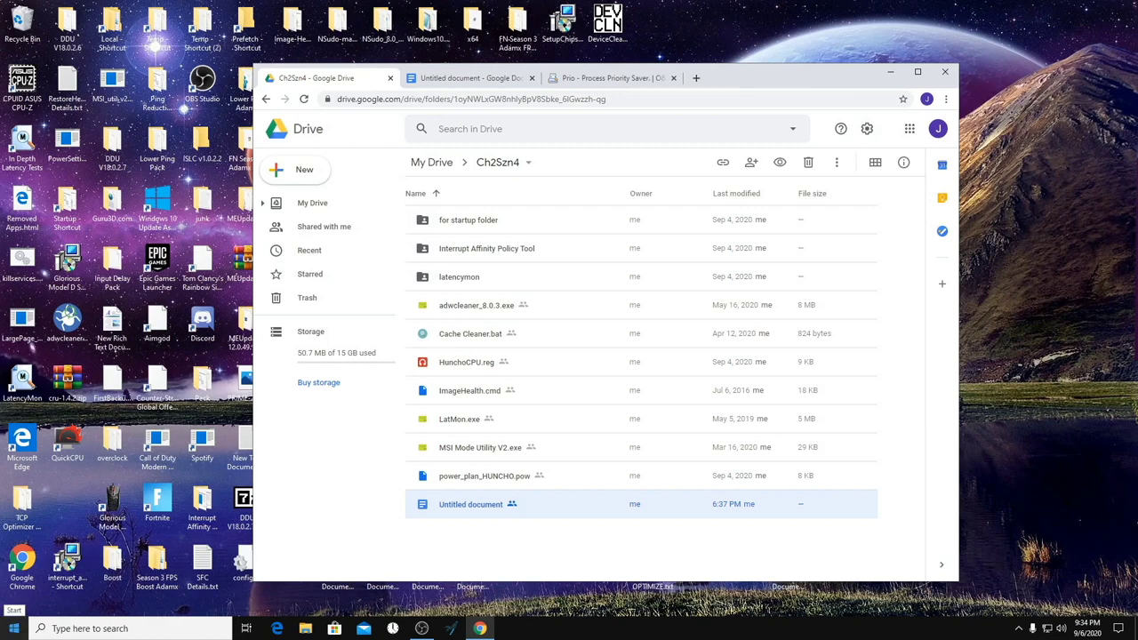
pyautogui.moveTo(749, 84); pyautogui.dragTo(925, 170)
pyautogui.doubleClick(382, 147)
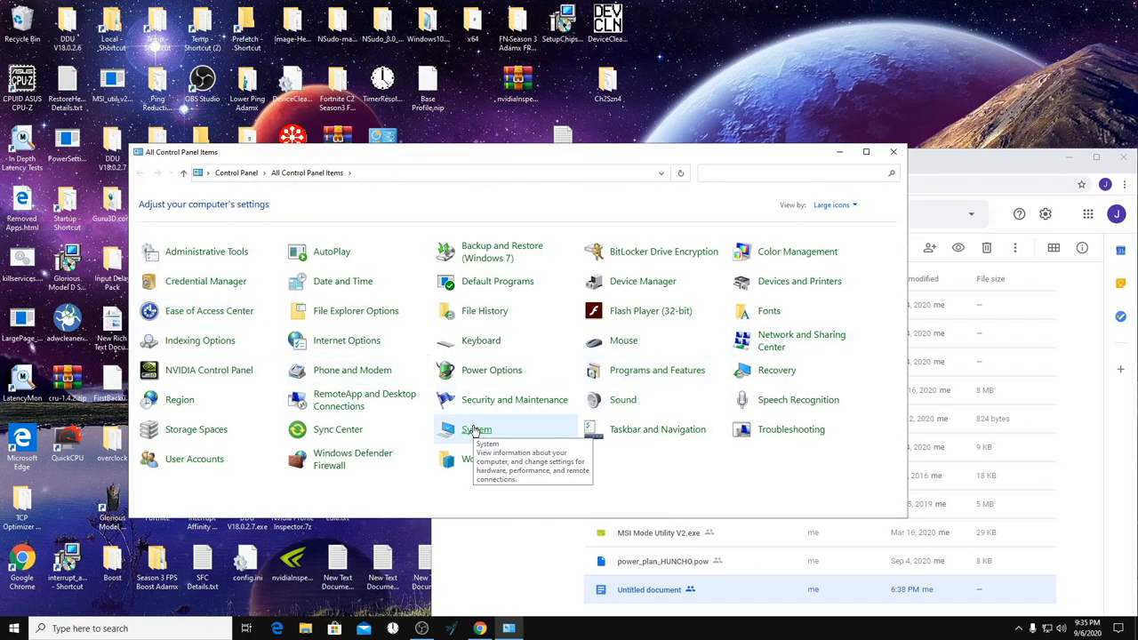
pyautogui.click(475, 430)
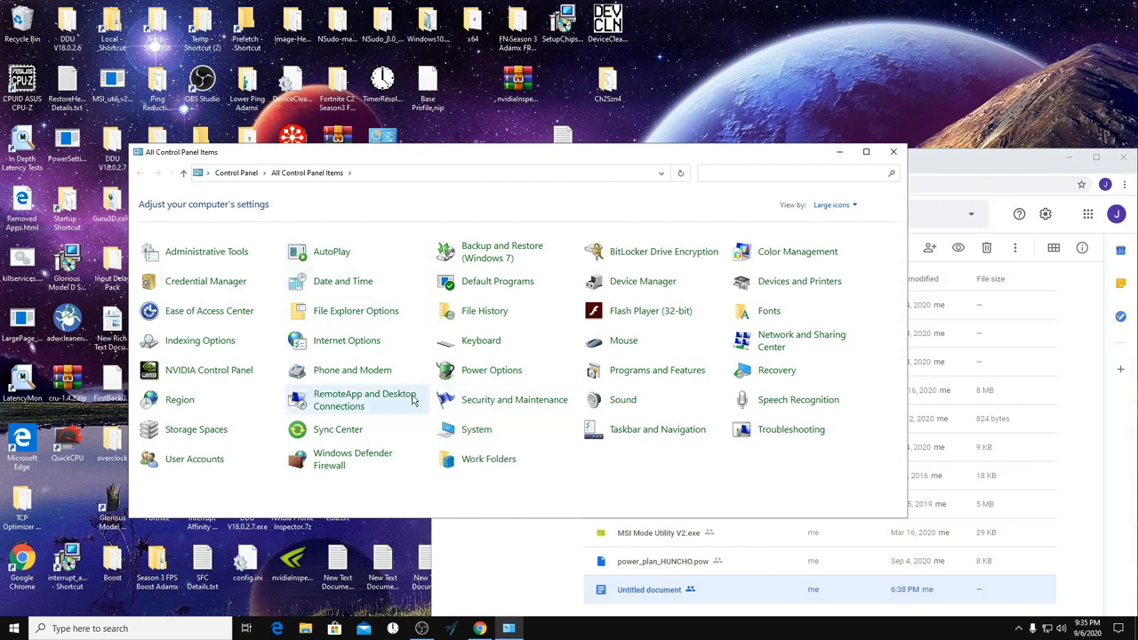
pyautogui.click(162, 265)
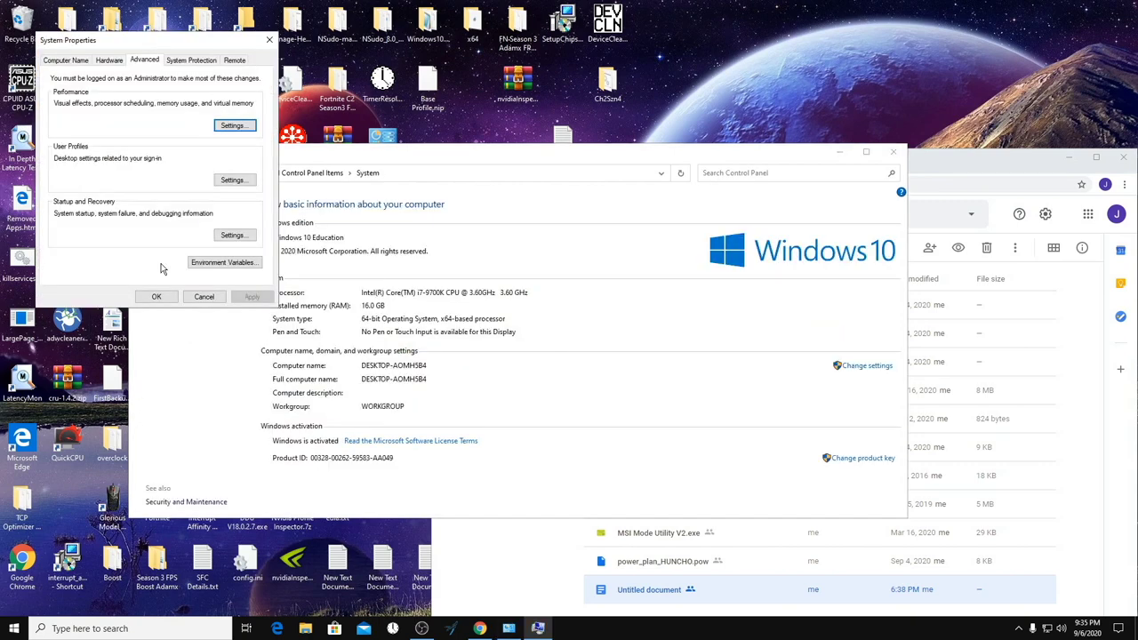
pyautogui.click(201, 59)
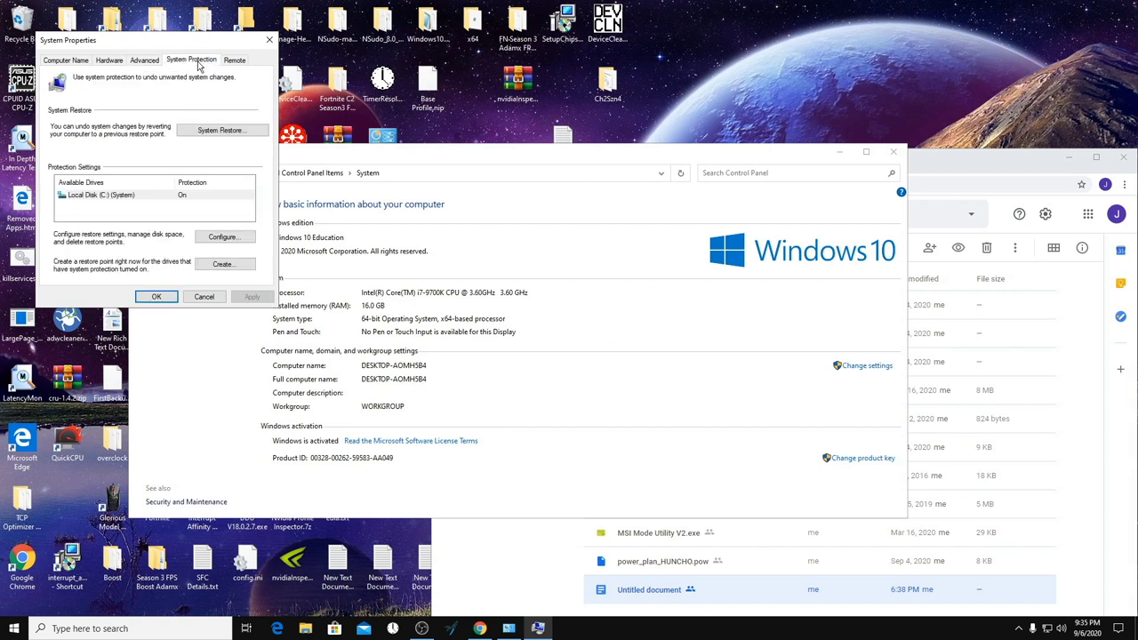
pyautogui.click(223, 264)
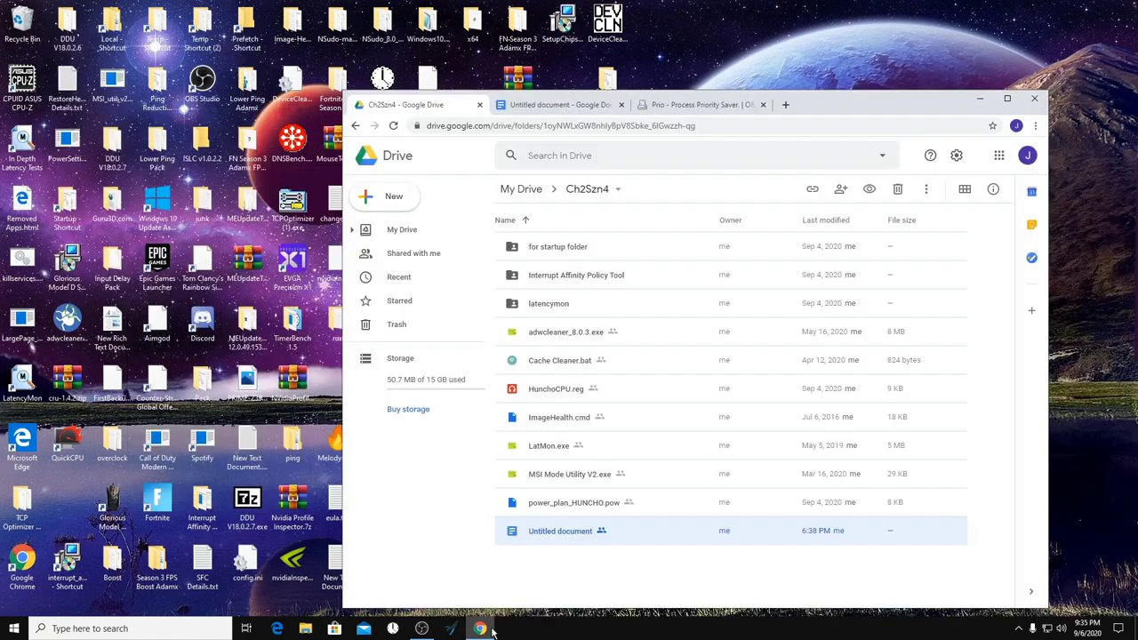
# View the batch files inside the "for startup folder" of the shared Ch2Szn4 Drive folder
pyautogui.doubleClick(574, 248)
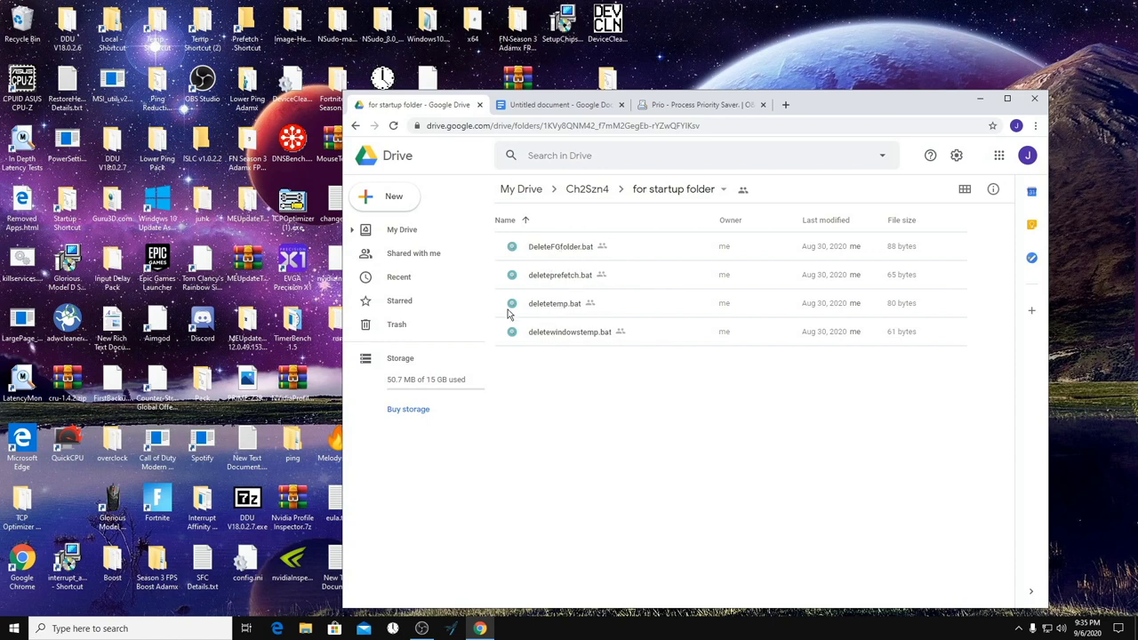
# From the Local desktop shortcut, go to the FortniteGame\Saved\Config\WindowsClient folder
pyautogui.doubleClick(112, 27)
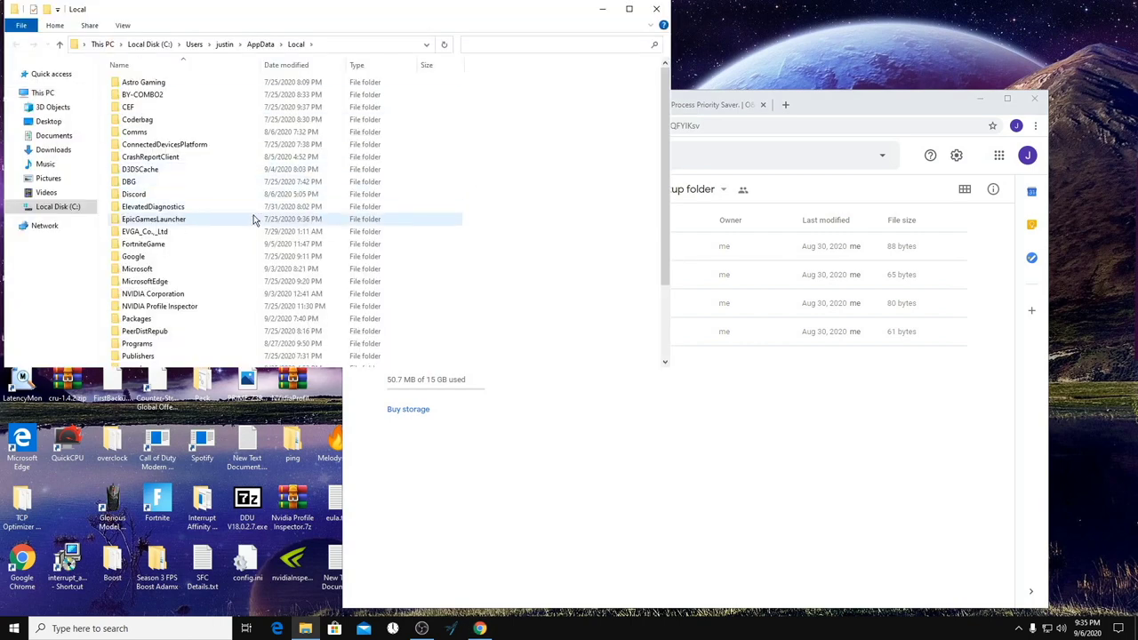
pyautogui.doubleClick(181, 245)
pyautogui.doubleClick(135, 84)
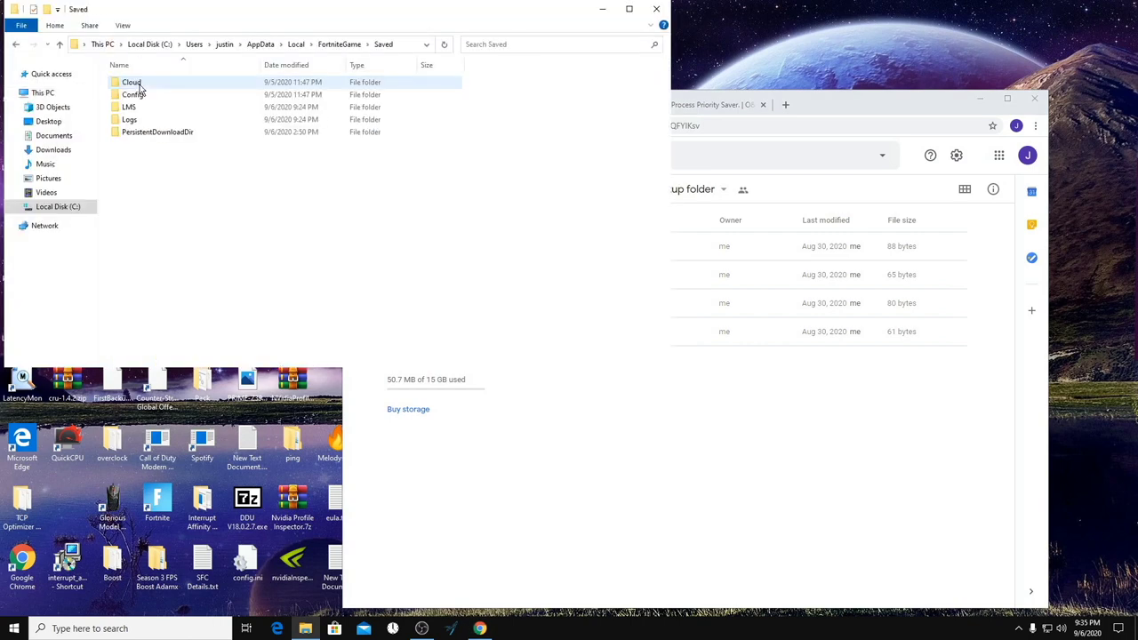
pyautogui.doubleClick(164, 95)
pyautogui.doubleClick(164, 96)
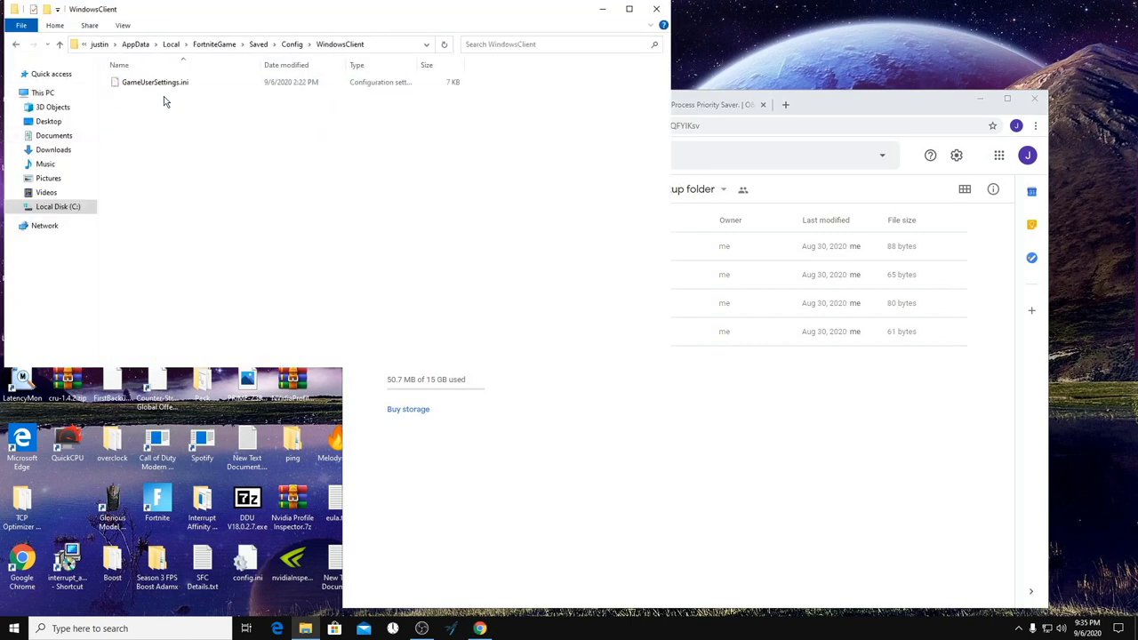
# Inspect the Read-only attribute in the properties of GameUserSettings.ini
pyautogui.rightClick(155, 82)
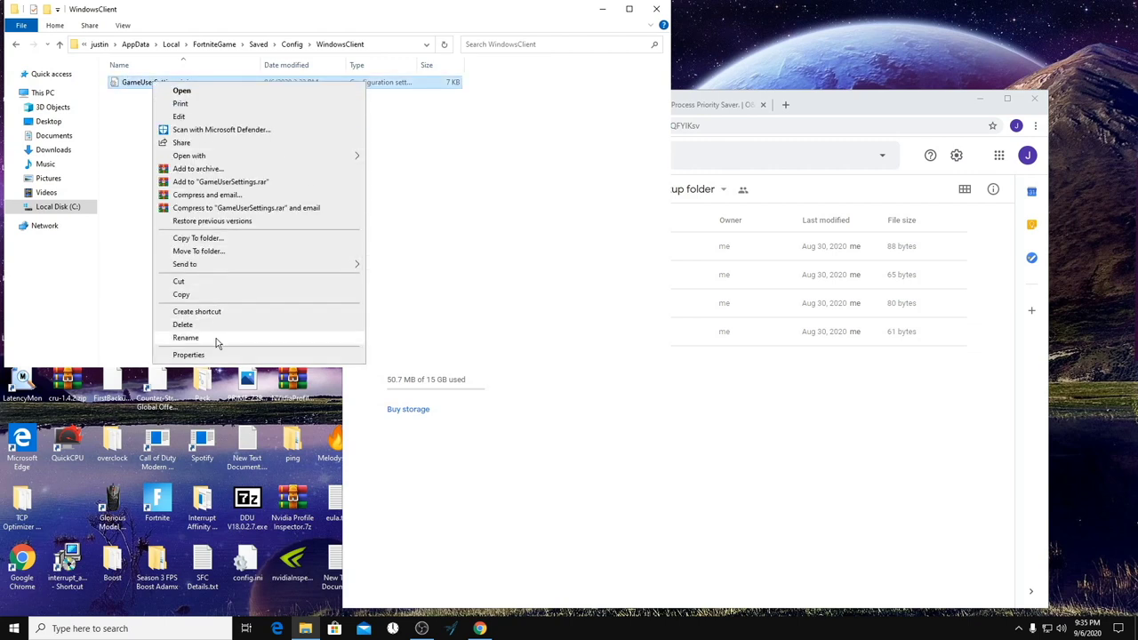
pyautogui.click(217, 356)
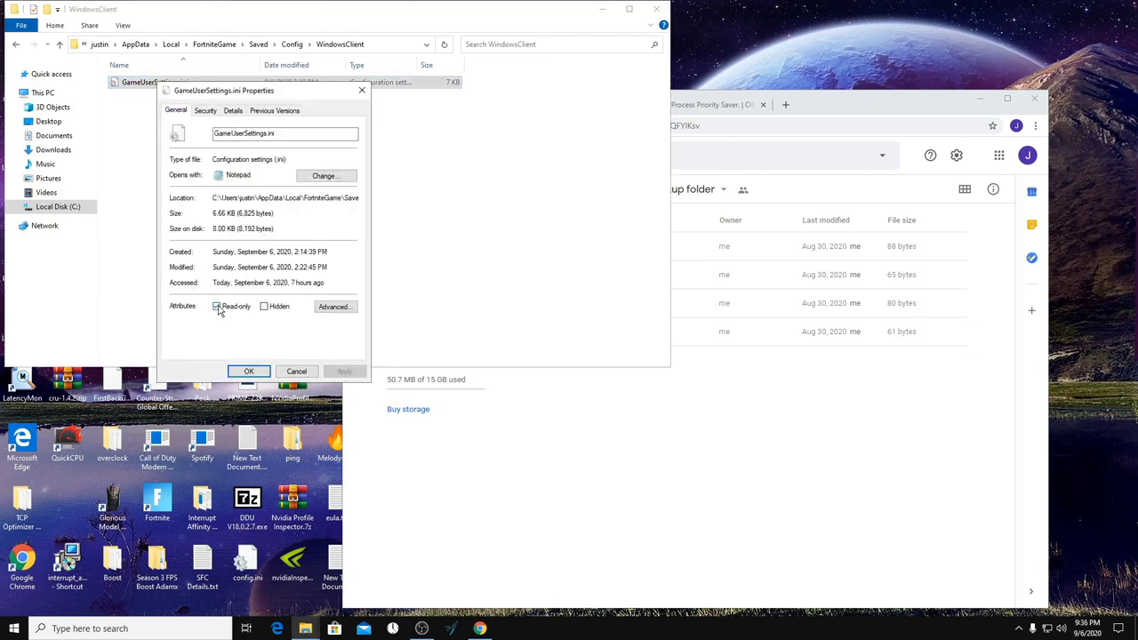
pyautogui.click(249, 371)
# Review GameUserSettings.ini in Notepad down to the ScalabilityGroups section, close it and minimise the folder window
pyautogui.doubleClick(226, 83)
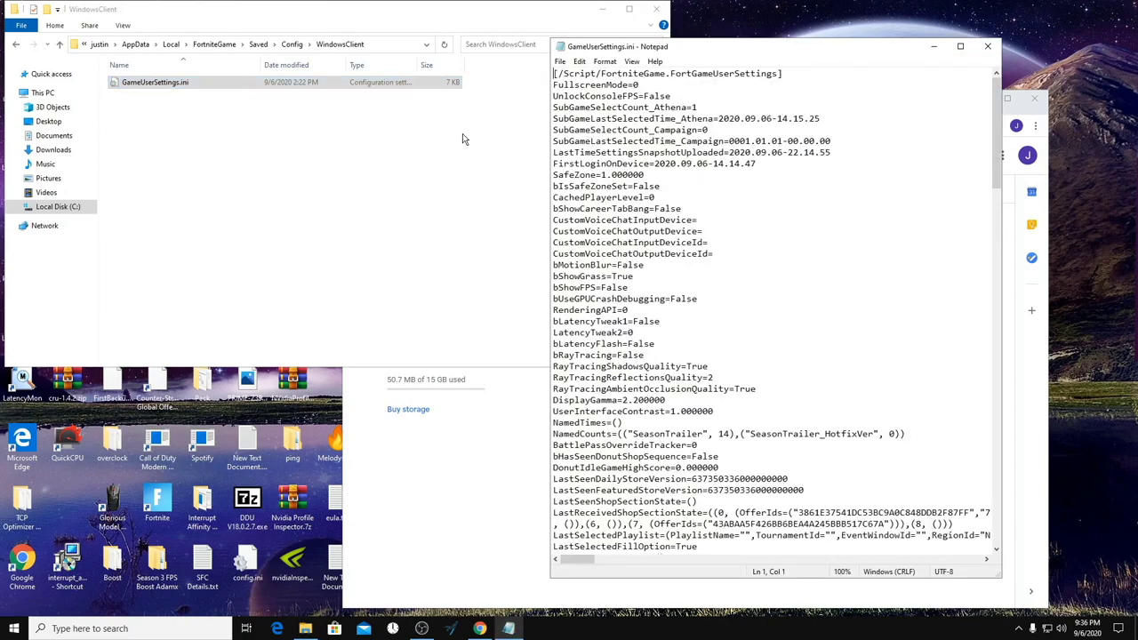
pyautogui.scroll(-2, 777, 270)
pyautogui.moveTo(635, 197); pyautogui.dragTo(607, 197)
pyautogui.moveTo(999, 185); pyautogui.dragTo(999, 440)
pyautogui.click(694, 542)
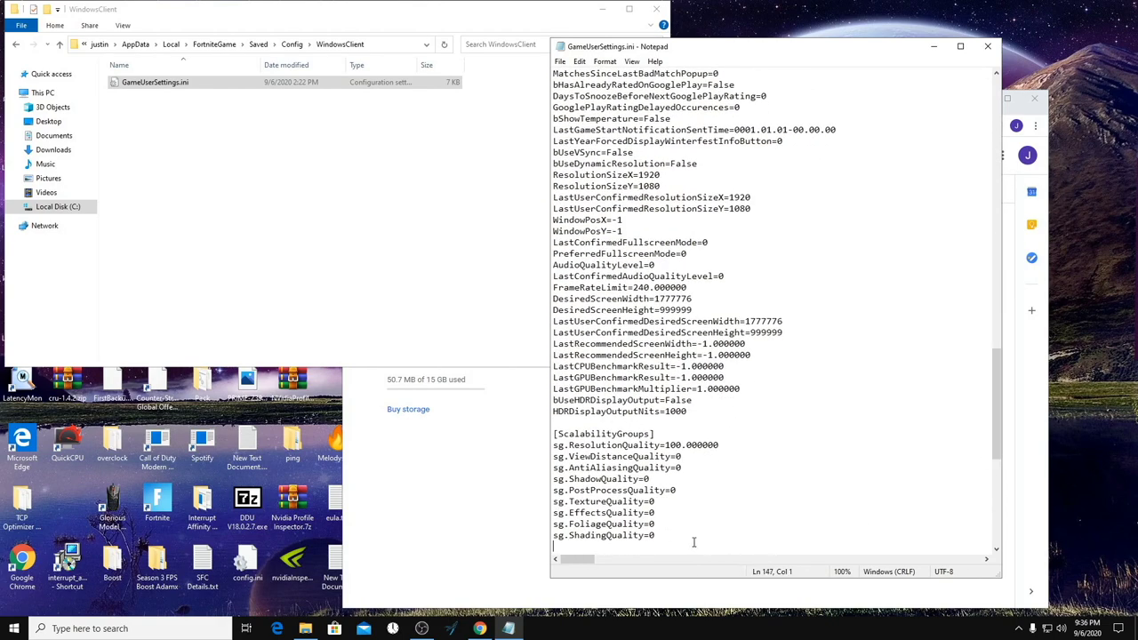
pyautogui.moveTo(659, 535)
pyautogui.mouseDown()
pyautogui.moveTo(673, 523)
pyautogui.moveTo(652, 535)
pyautogui.moveTo(656, 523)
pyautogui.mouseUp()
pyautogui.click(986, 45)
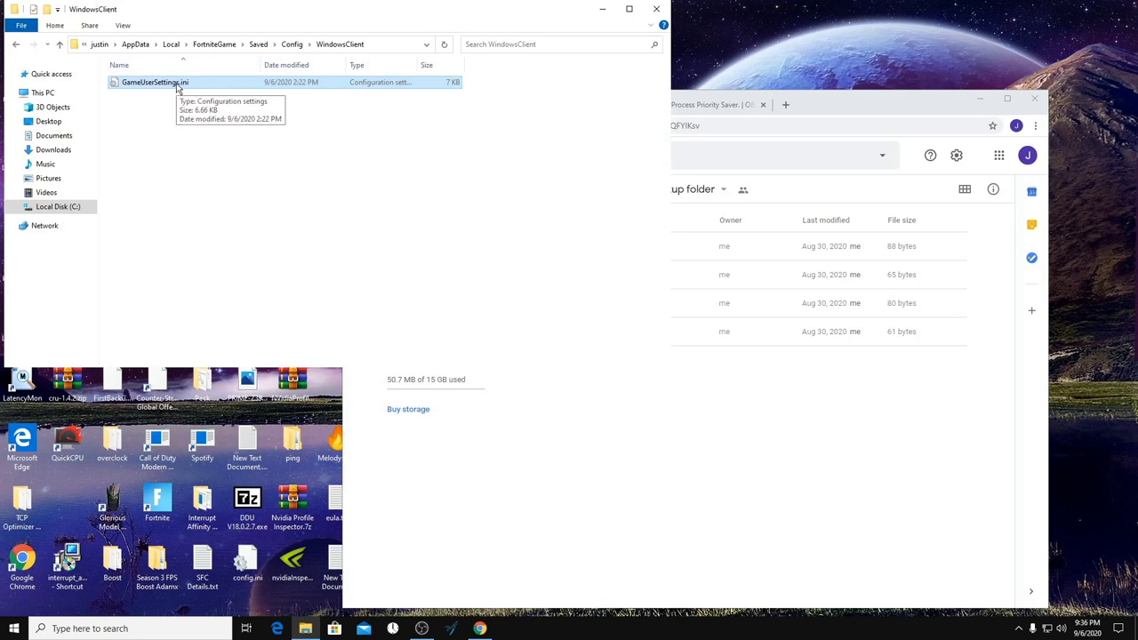
pyautogui.click(602, 9)
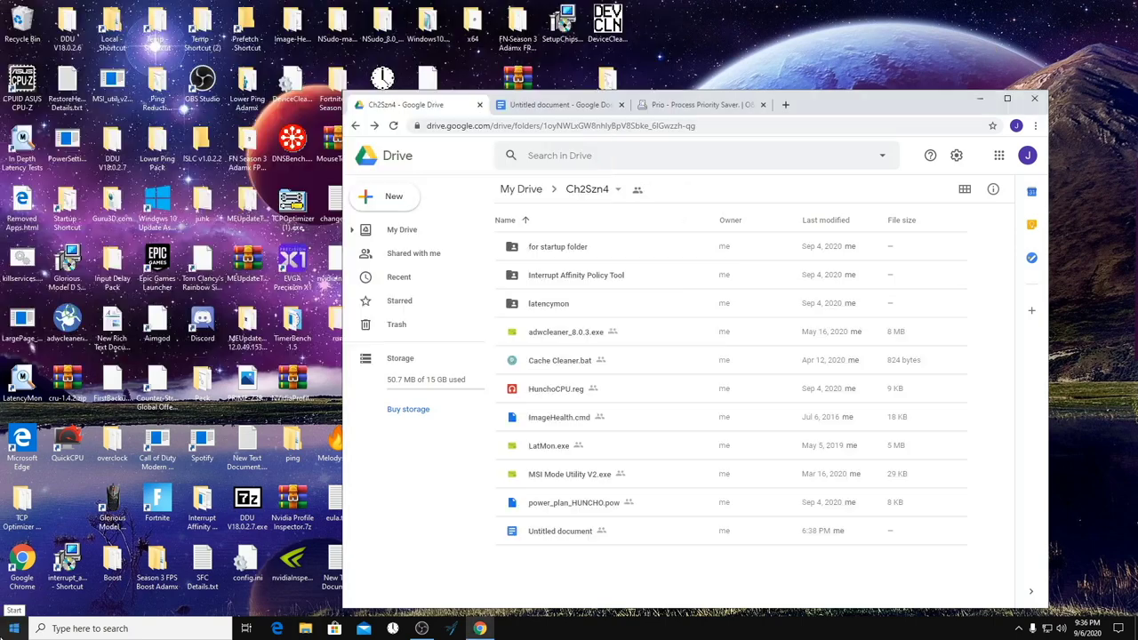
# Open Device Manager
pyautogui.rightClick(5, 632)
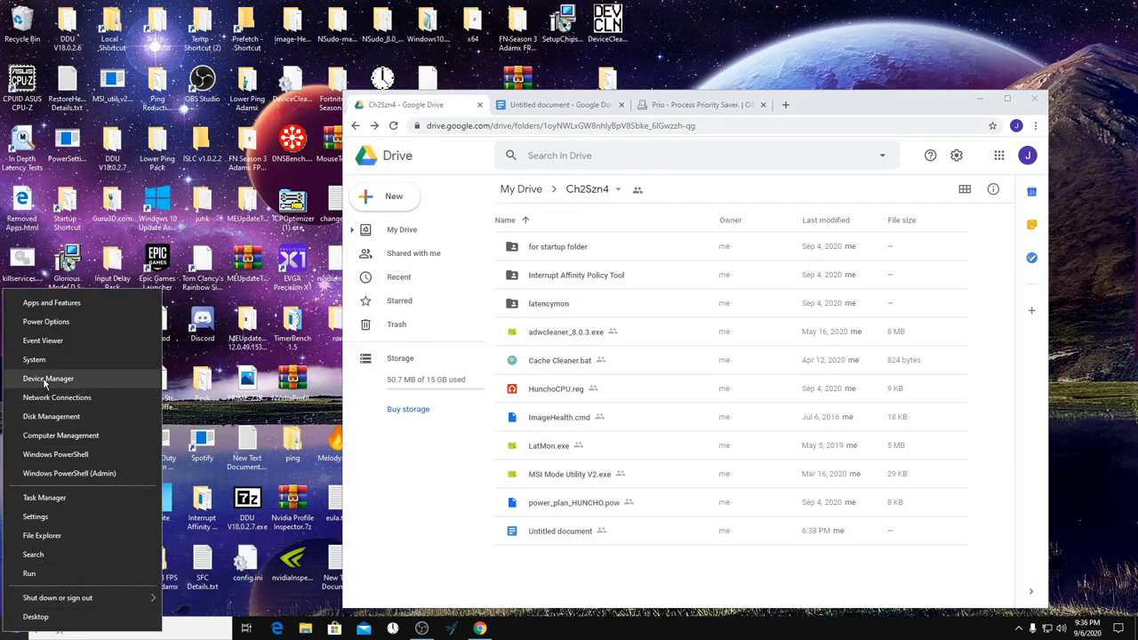
pyautogui.click(48, 379)
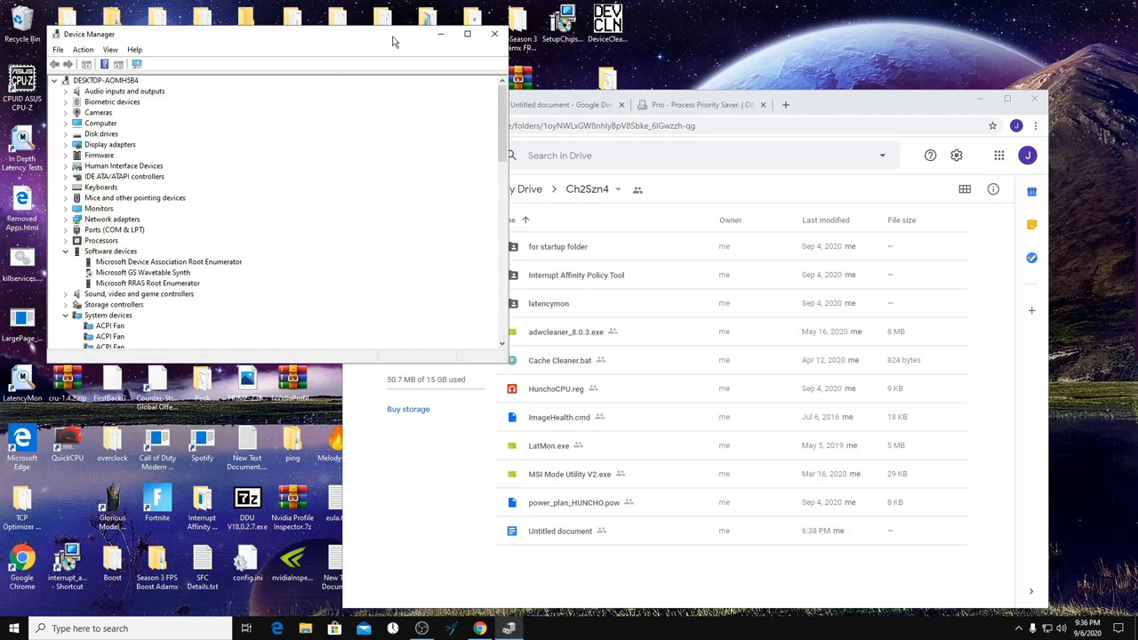
# Run intPolicy_x64.exe as administrator from C:\Program Files (x86)\Microsoft Corporation\Interrupt Affinity Policy Tool and put the folder window away
pyautogui.click(305, 628)
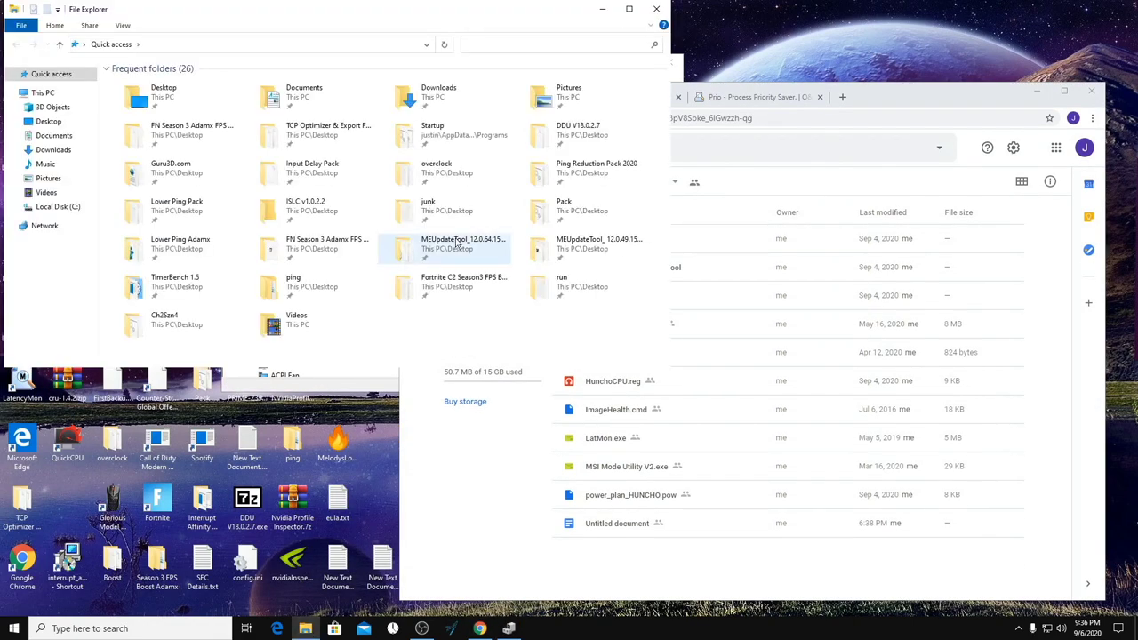
pyautogui.click(56, 207)
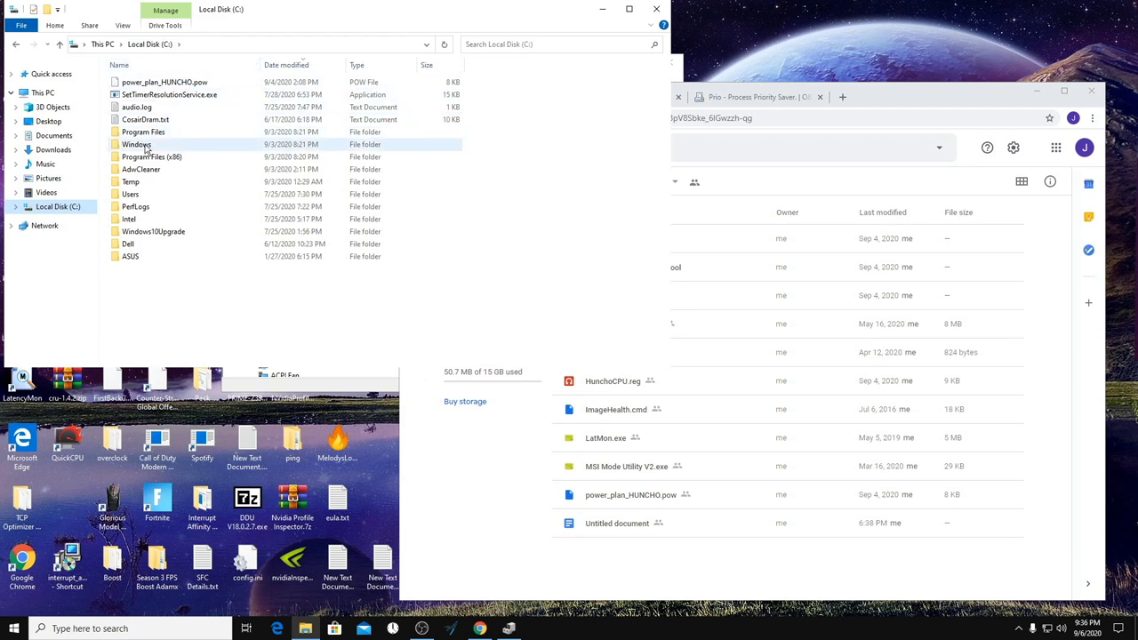
pyautogui.doubleClick(152, 157)
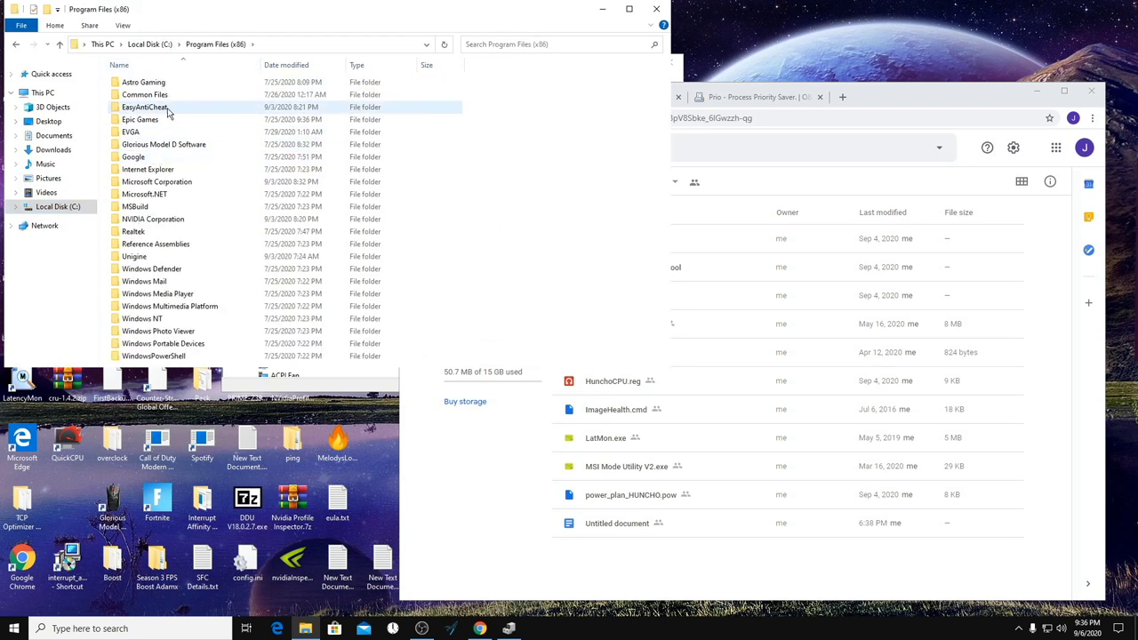
pyautogui.doubleClick(156, 181)
pyautogui.doubleClick(157, 83)
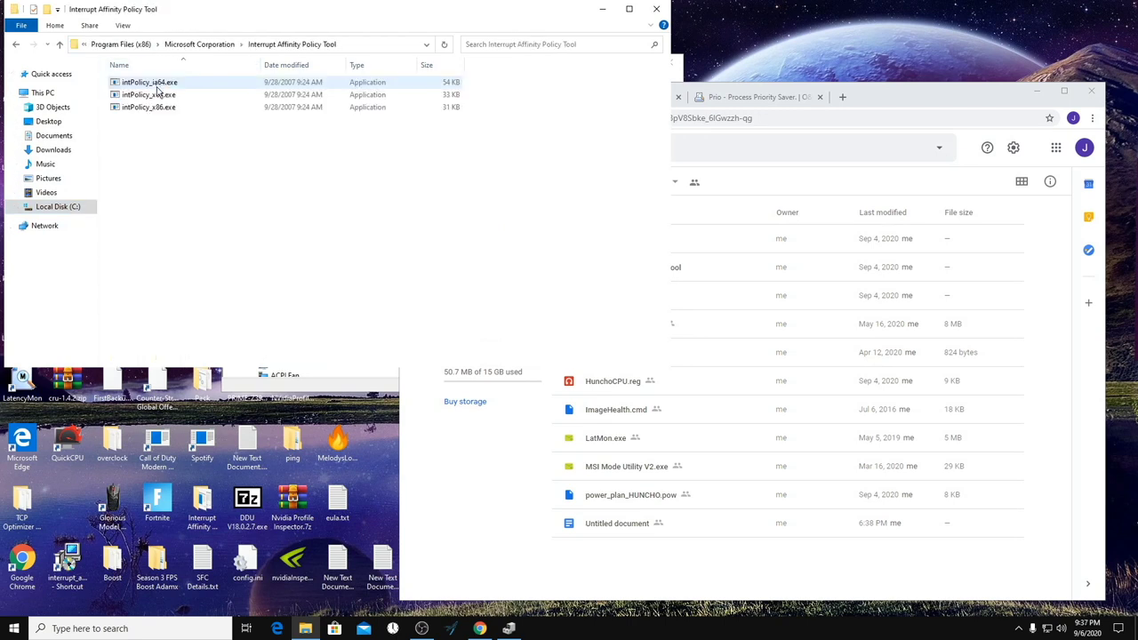
pyautogui.click(159, 96)
pyautogui.rightClick(160, 99)
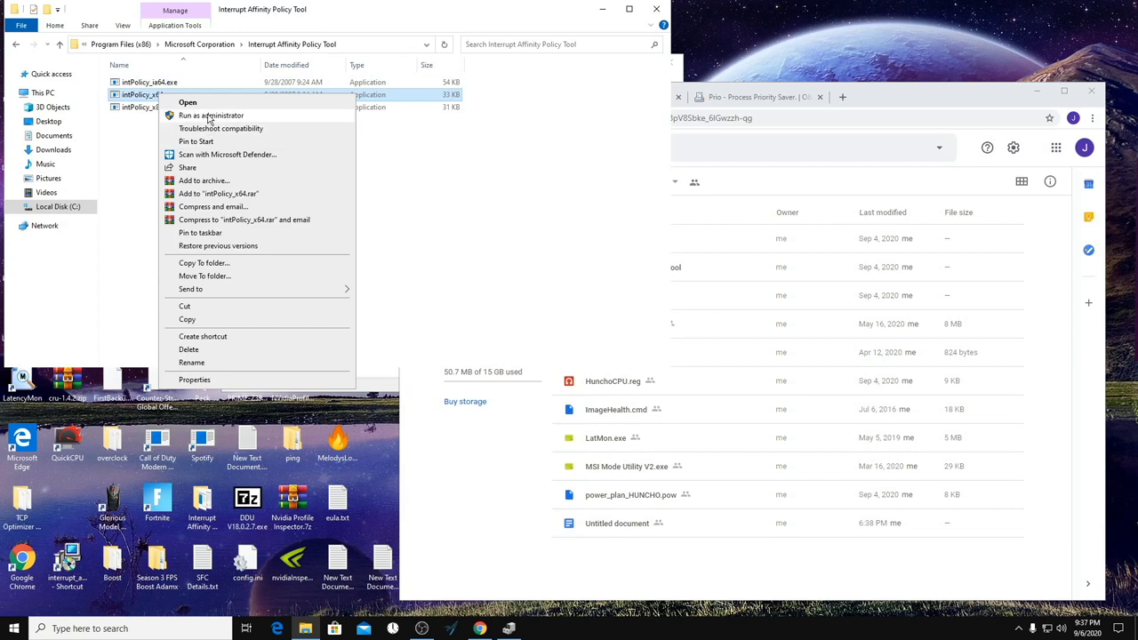
pyautogui.click(210, 116)
pyautogui.click(650, 355)
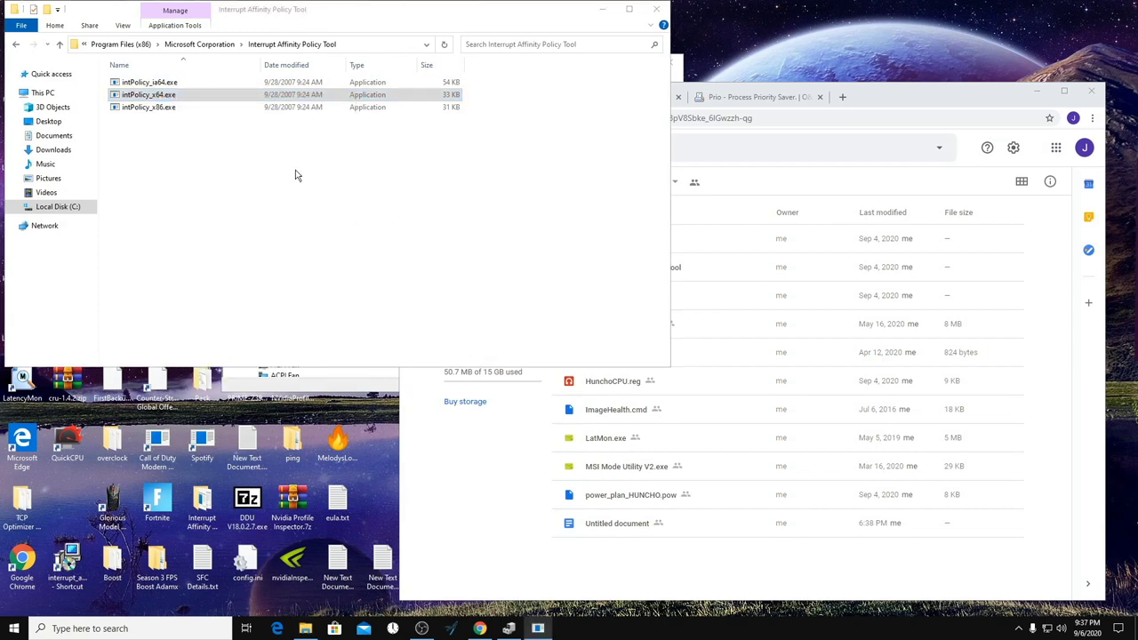
pyautogui.moveTo(537, 19); pyautogui.dragTo(628, 66)
pyautogui.click(747, 55)
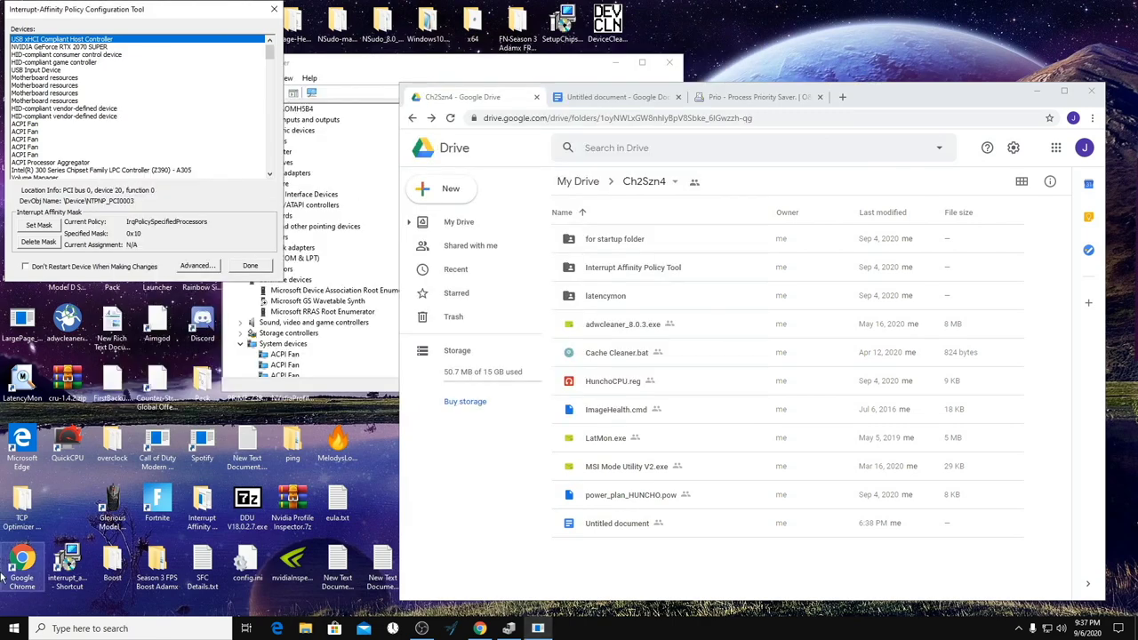
# Launch the Registry Editor with the regedit command and minimise it
pyautogui.click(2, 633)
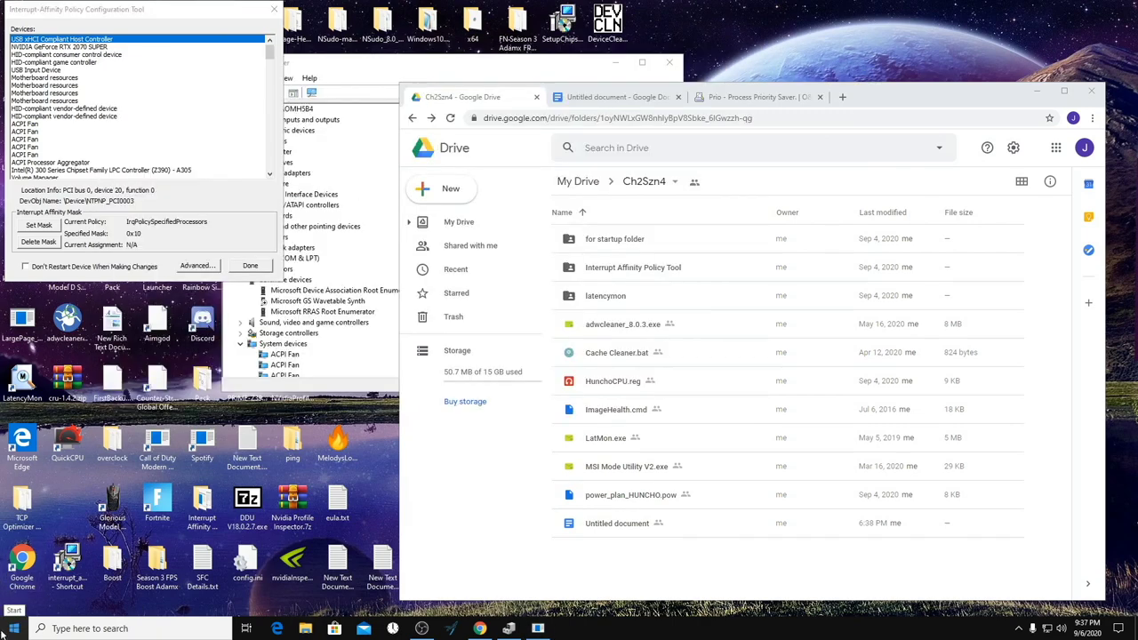
pyautogui.rightClick(1, 633)
pyautogui.click(23, 579)
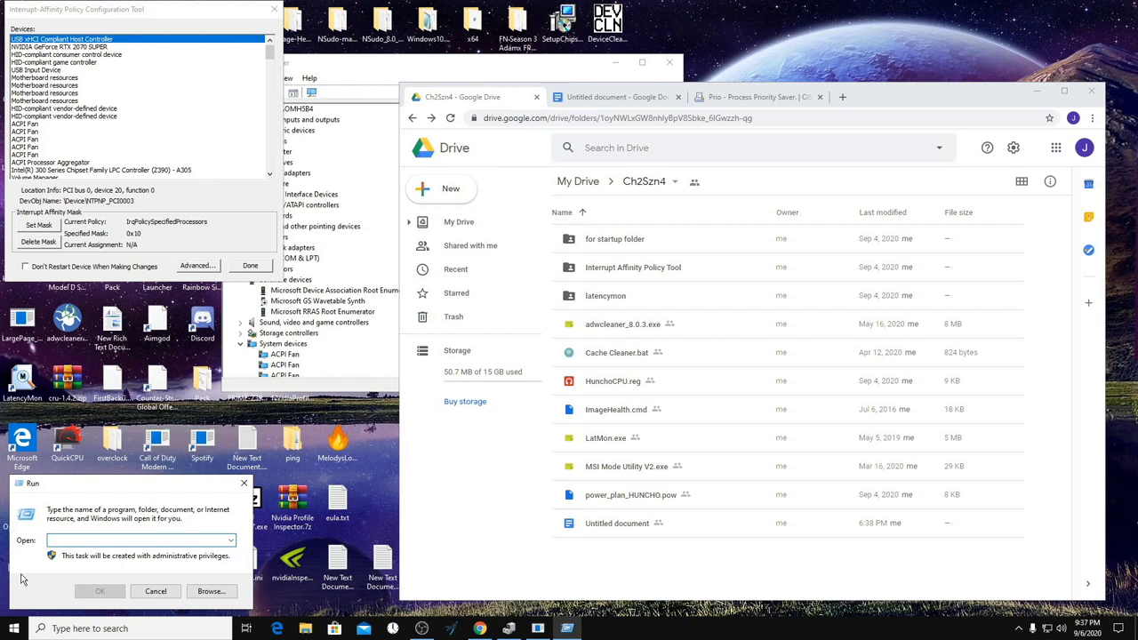
pyautogui.write('regedit')
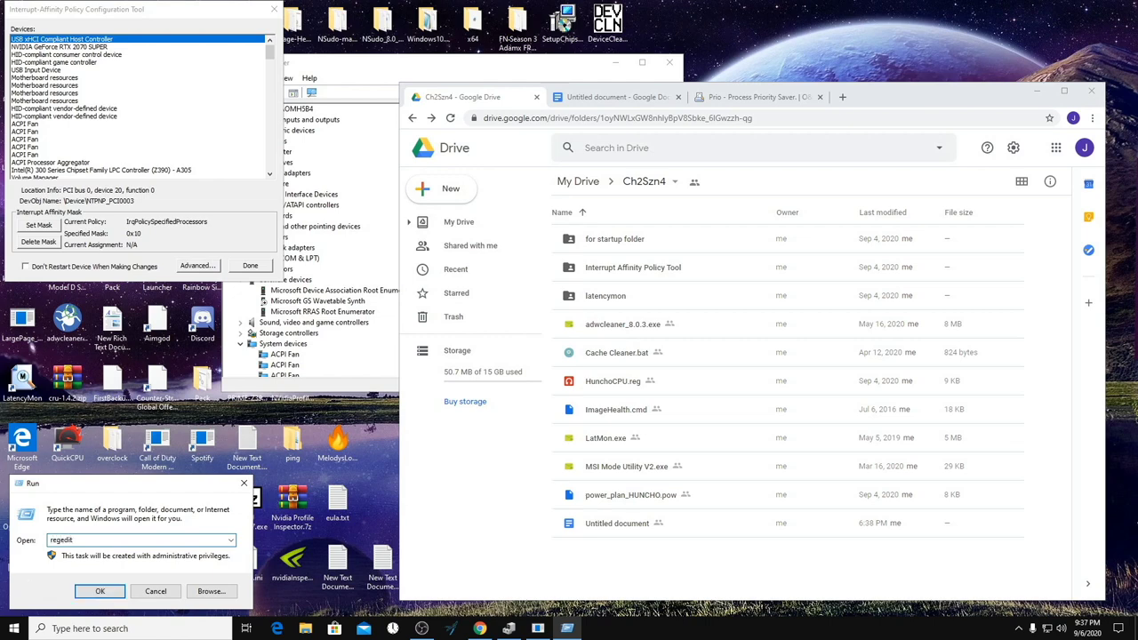
pyautogui.press('Return')
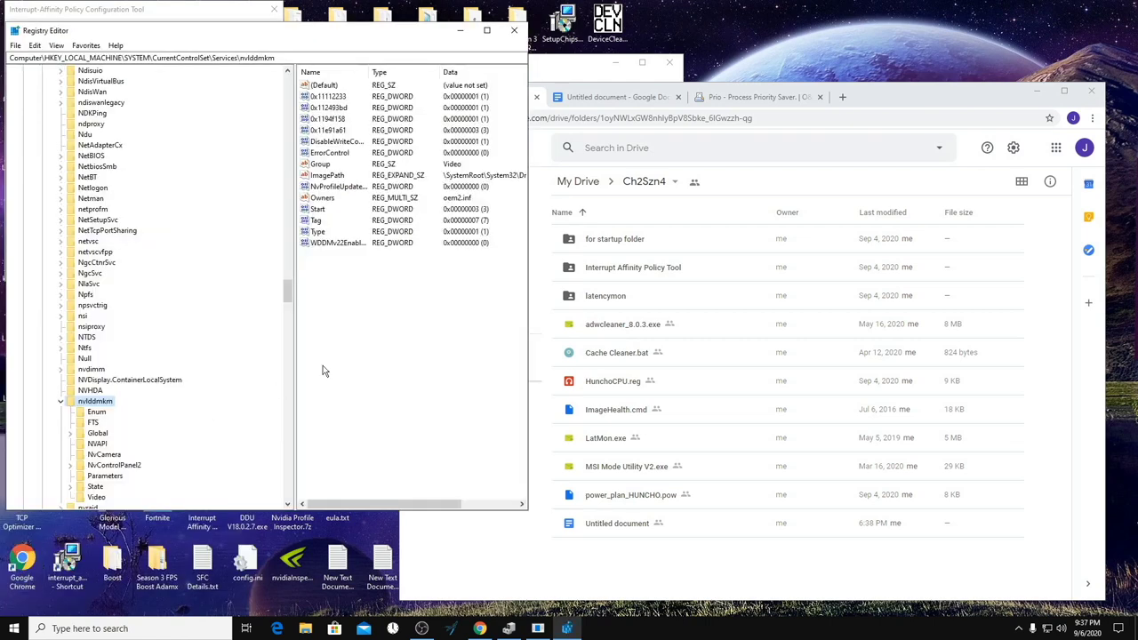
pyautogui.click(492, 9)
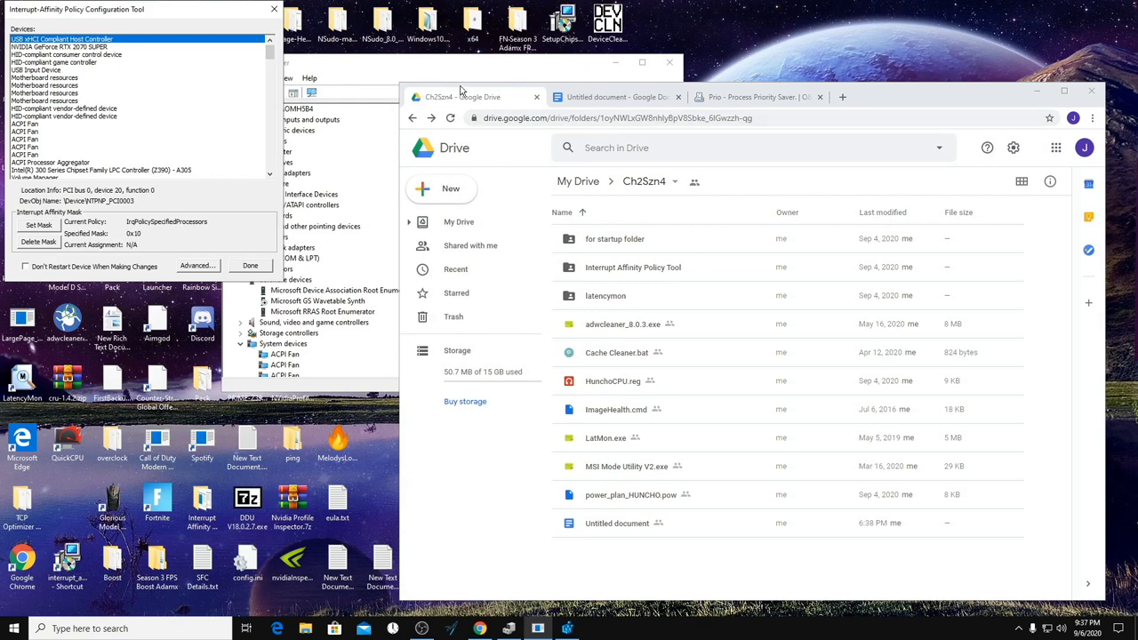
# Minimise the browser and list Device Manager's devices by connection, down to the PCI Express Root Complex
pyautogui.moveTo(236, 13); pyautogui.dragTo(234, 25)
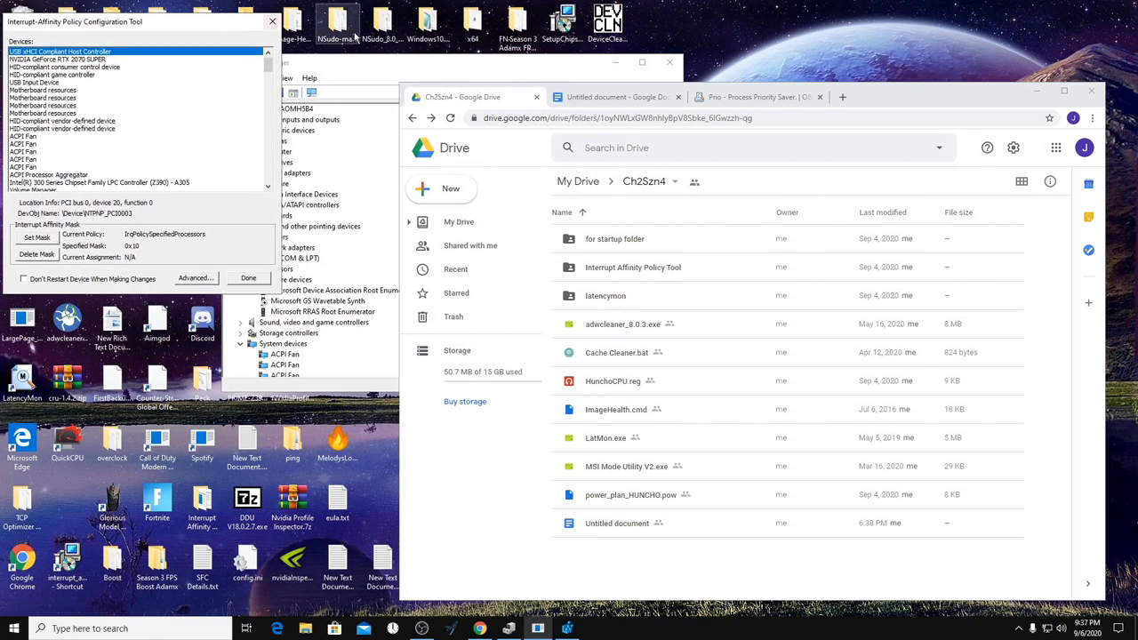
pyautogui.click(1036, 92)
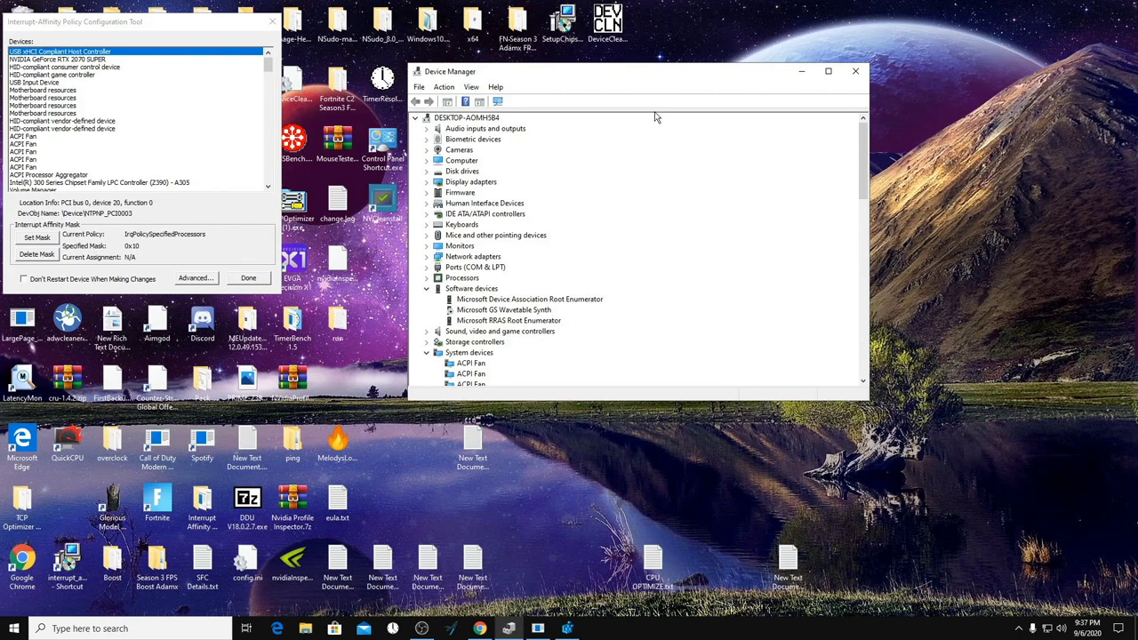
pyautogui.click(475, 90)
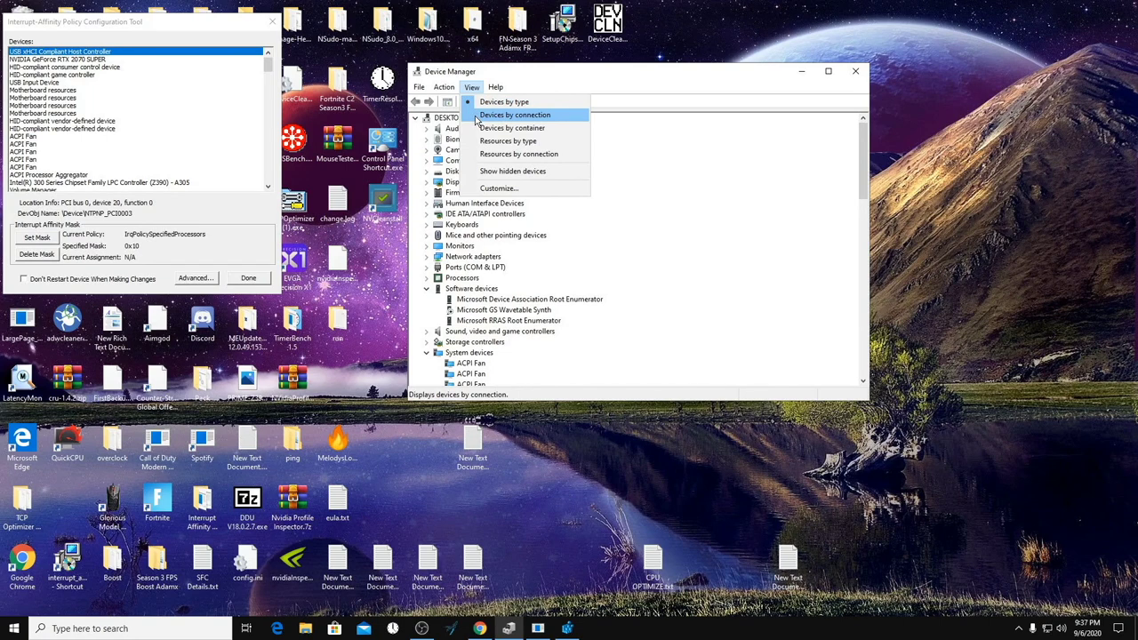
pyautogui.click(478, 116)
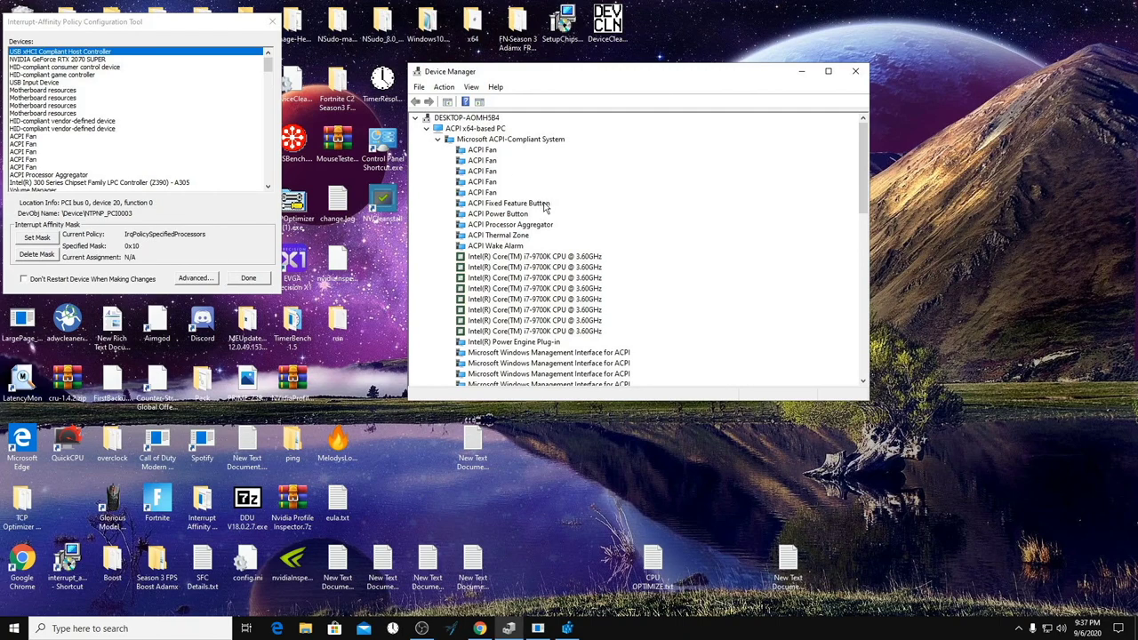
pyautogui.scroll(-7, 545, 208)
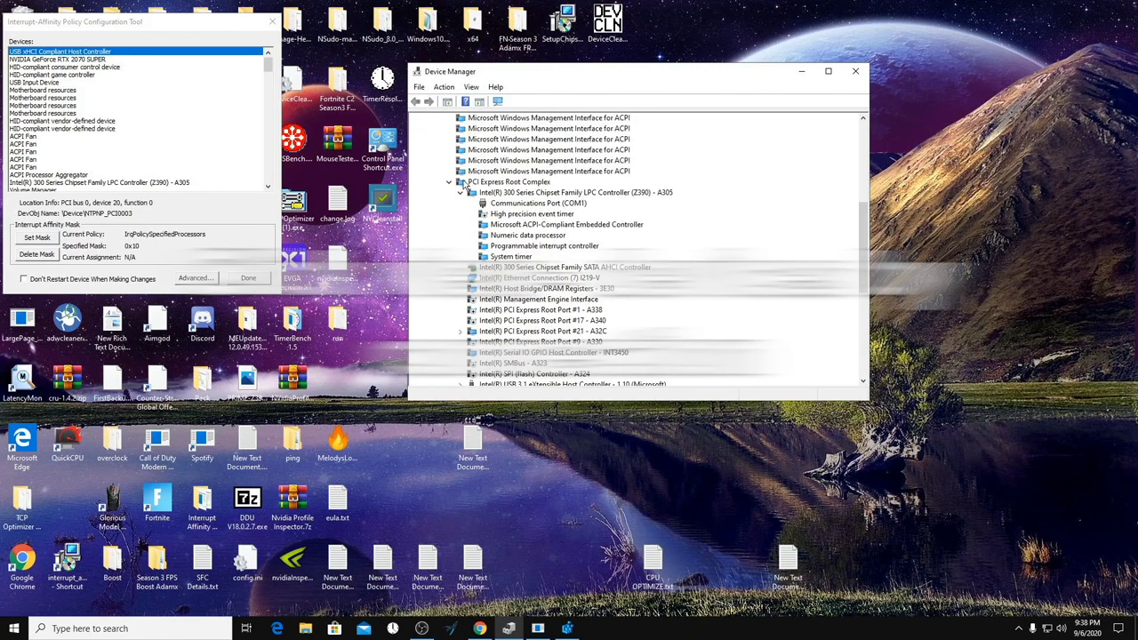
# Check the available device actions for the High precision event timer and the Intel(R) Management Engine Interface
pyautogui.click(554, 220)
pyautogui.rightClick(542, 213)
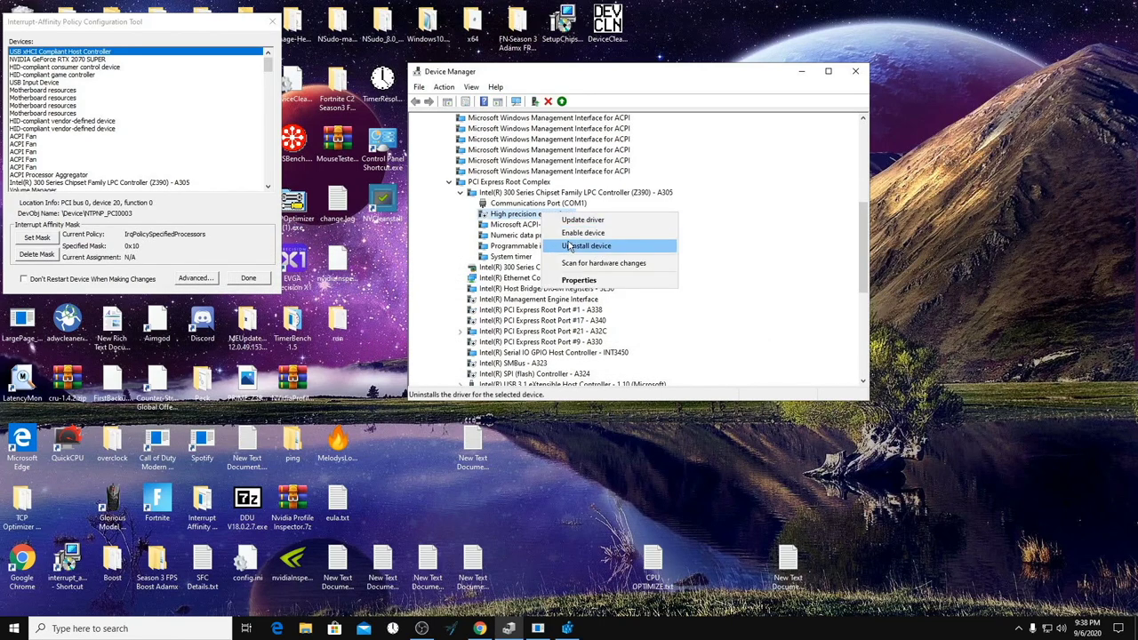
pyautogui.click(738, 255)
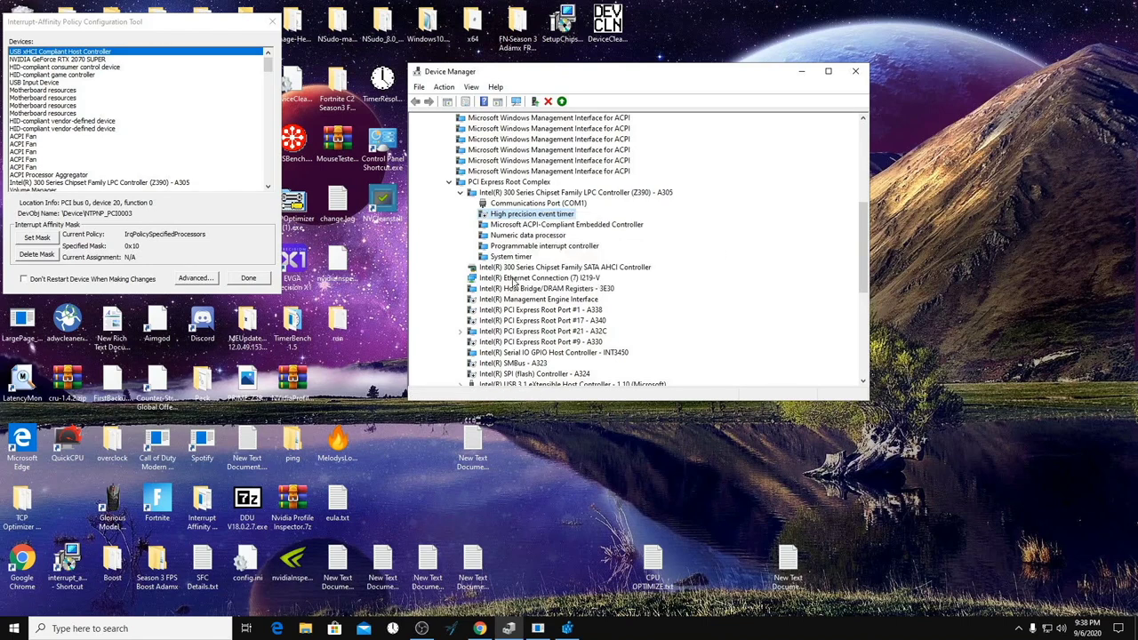
pyautogui.scroll(-1, 514, 282)
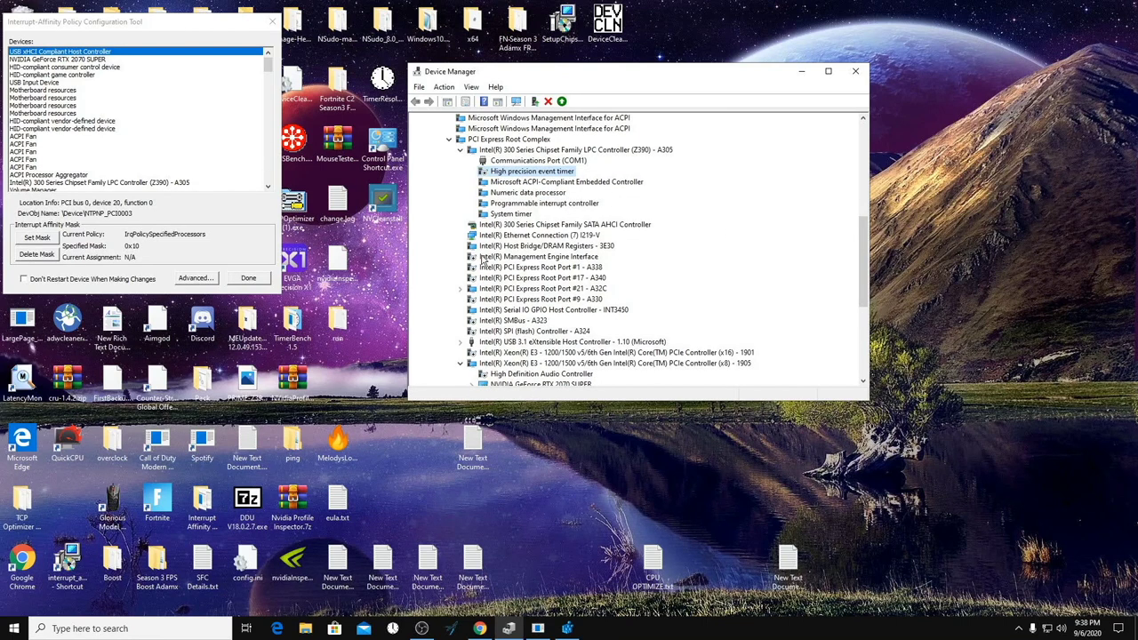
pyautogui.click(525, 257)
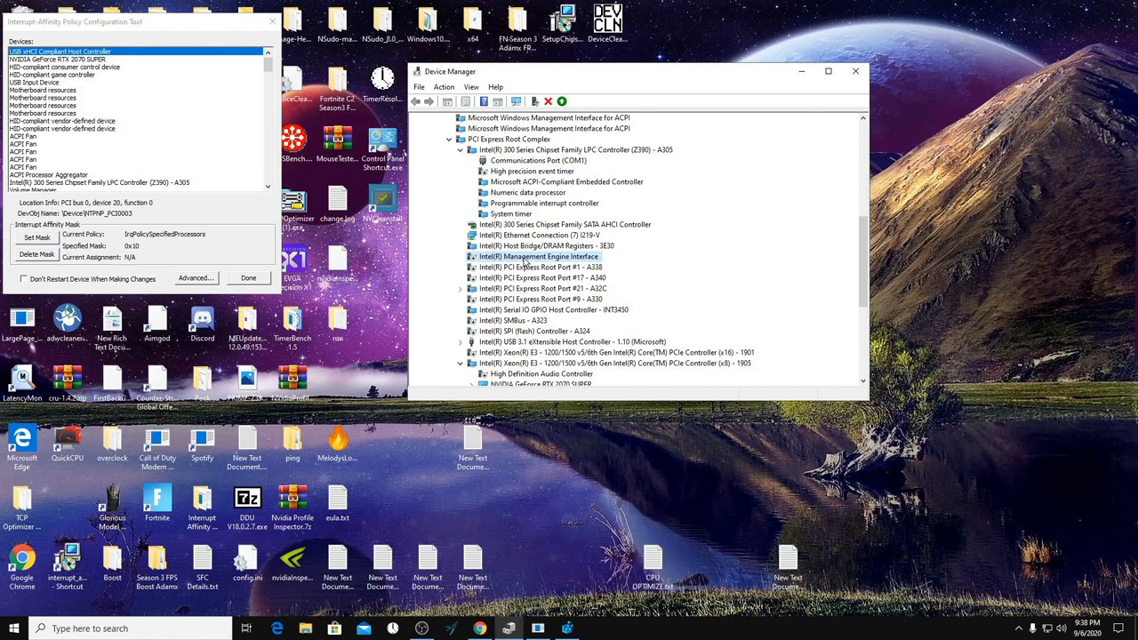
pyautogui.rightClick(525, 257)
pyautogui.click(739, 288)
# Expand PCI Express Root Port #21 - A32C to inspect its Samsung NVMe Controller and check the device actions for PCI Express Root Port #1 - A338
pyautogui.click(459, 288)
pyautogui.click(472, 301)
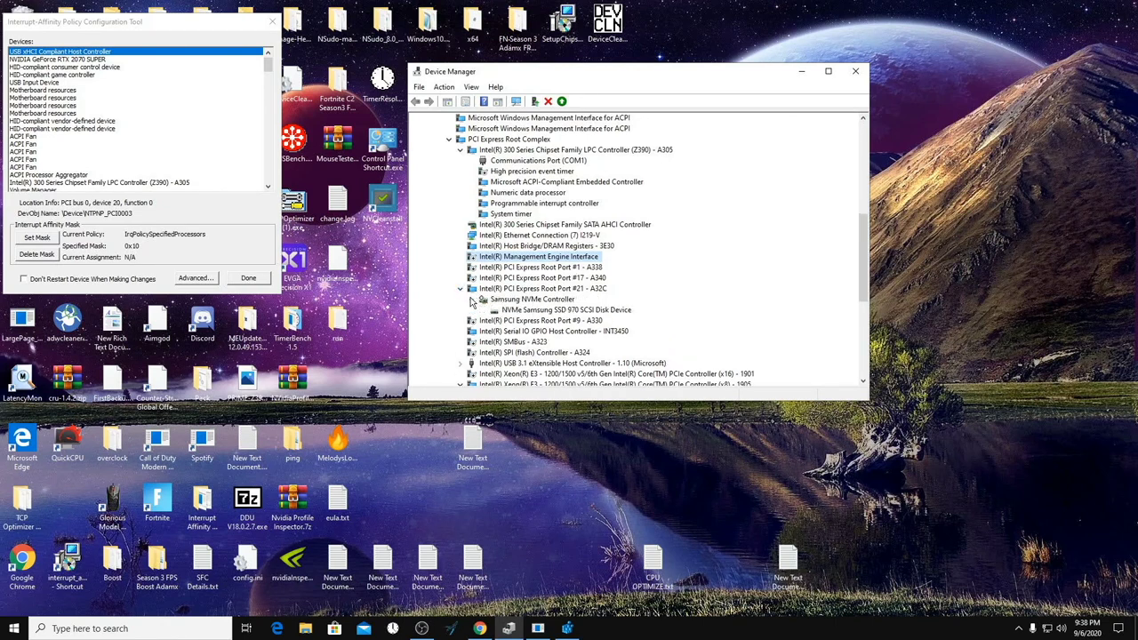
pyautogui.click(531, 276)
pyautogui.click(533, 268)
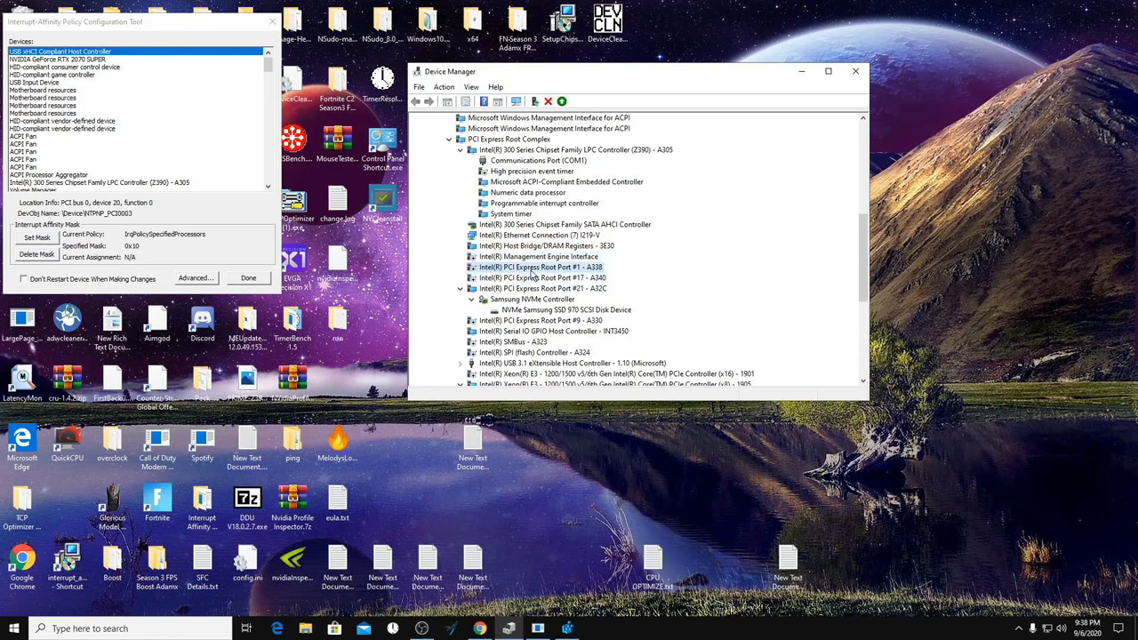
pyautogui.rightClick(533, 268)
pyautogui.click(551, 293)
pyautogui.click(472, 300)
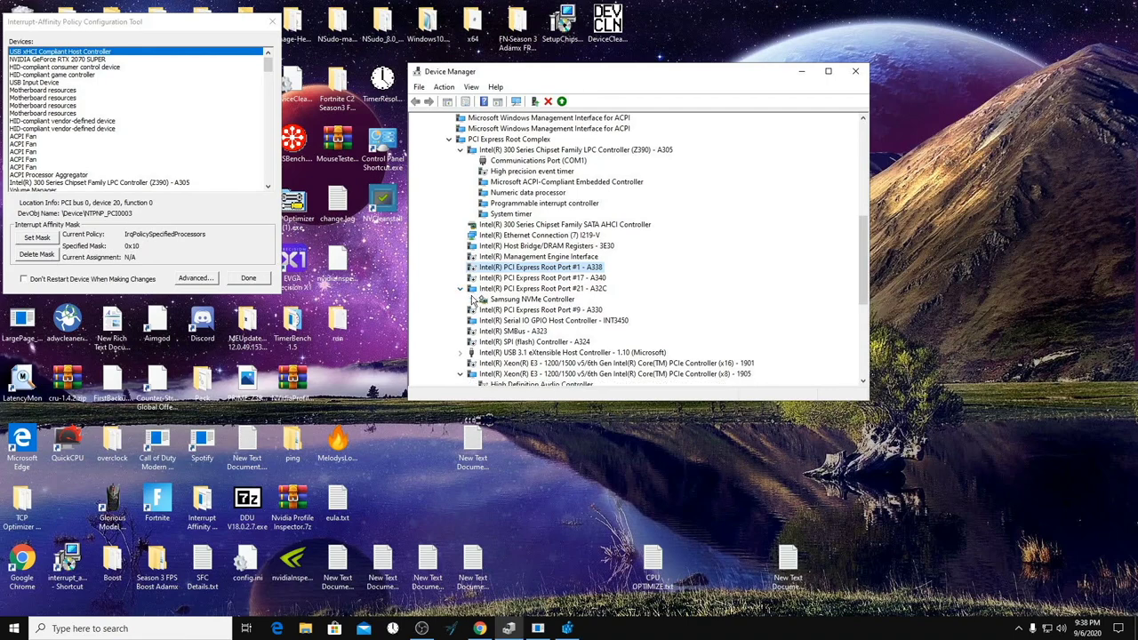
# Expand the Intel(R) USB 3.1 eXtensible Host Controller and the NVIDIA GeForce RTX 2070 SUPER to inspect their connected devices
pyautogui.scroll(-2, 495, 286)
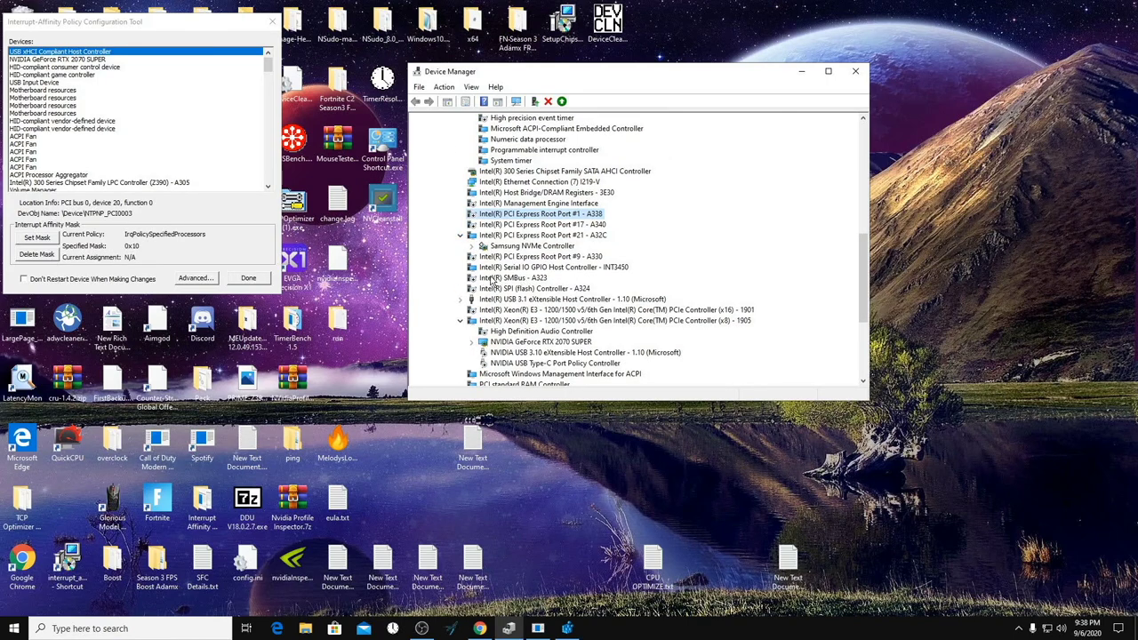
pyautogui.doubleClick(536, 297)
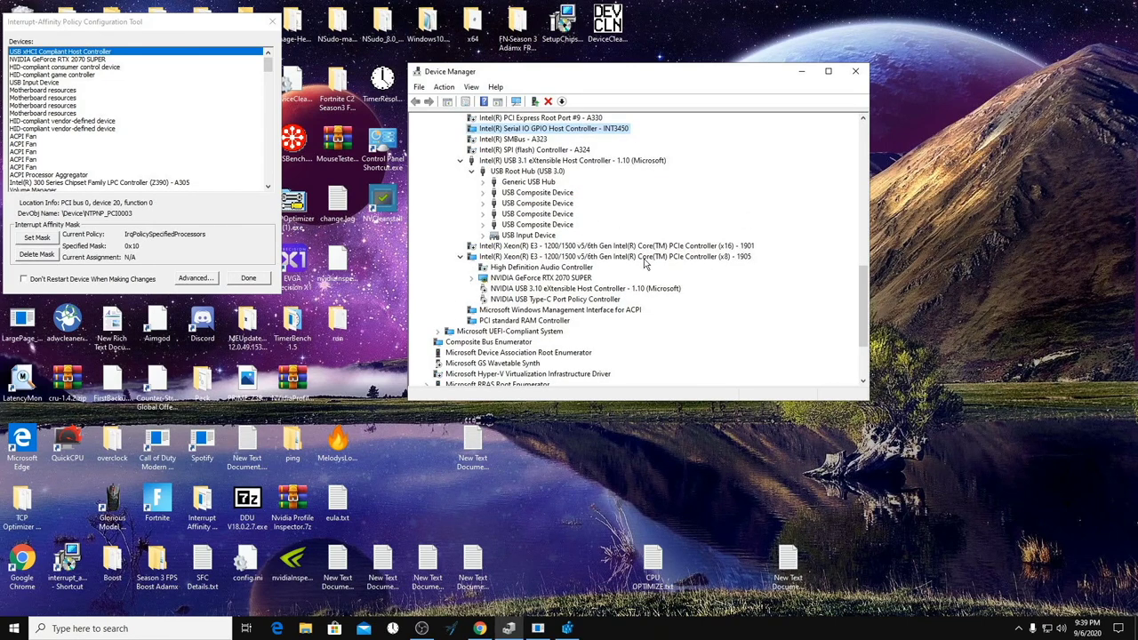
pyautogui.click(461, 256)
pyautogui.click(460, 256)
pyautogui.rightClick(539, 247)
pyautogui.click(563, 267)
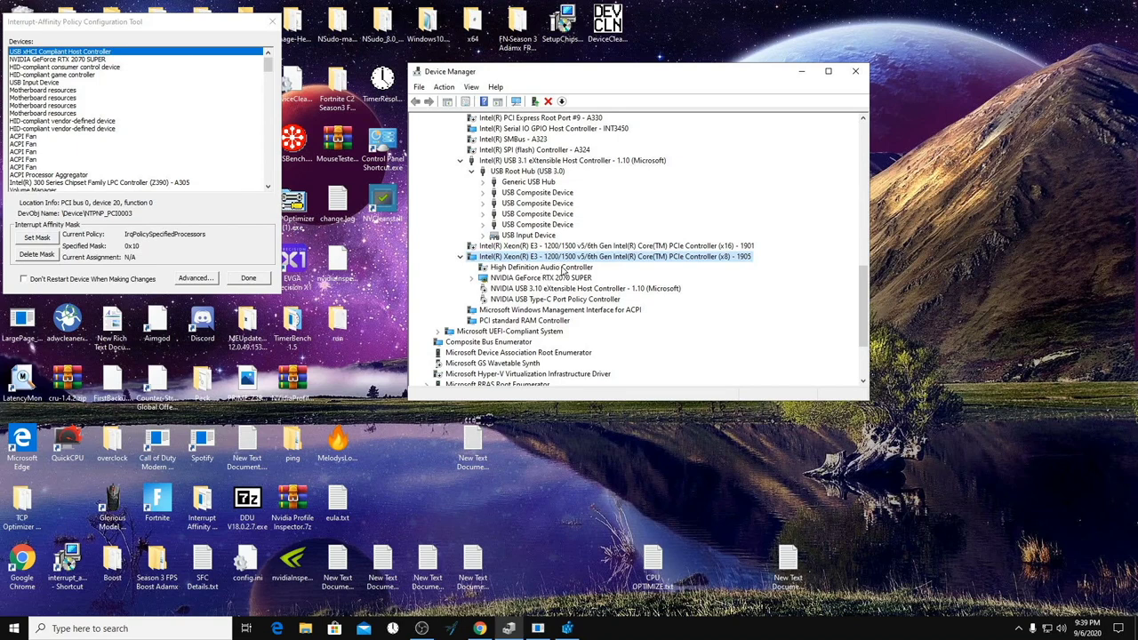
pyautogui.click(472, 278)
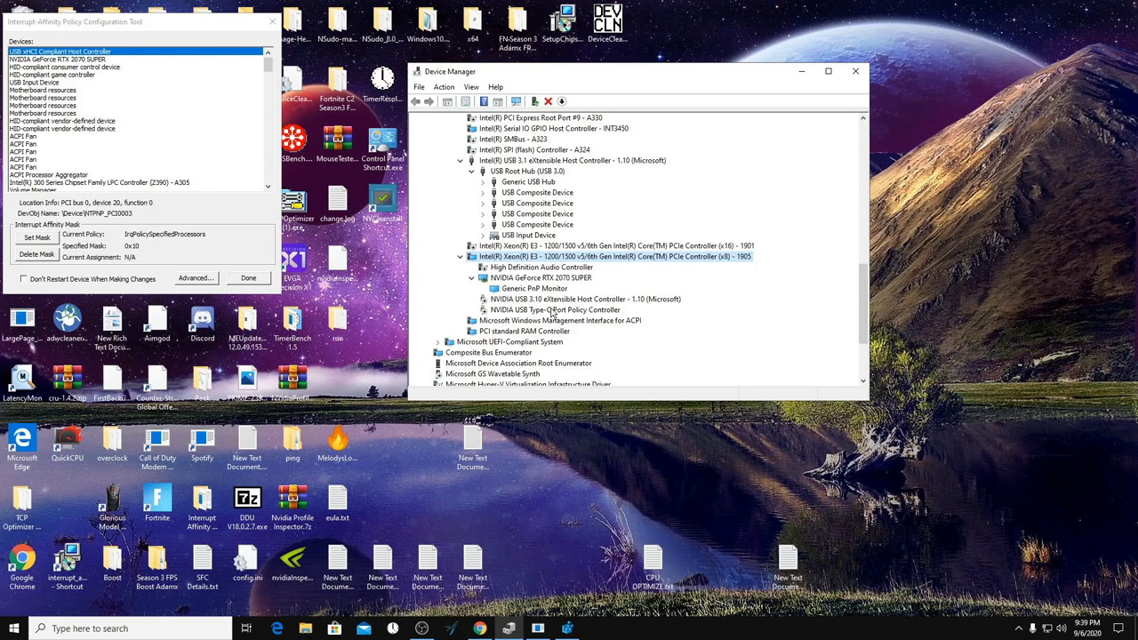
# Locate Microsoft GS Wavetable Synth and Microsoft Hyper-V Virtualization Infrastructure Driver at the end of the device list
pyautogui.scroll(-3, 549, 327)
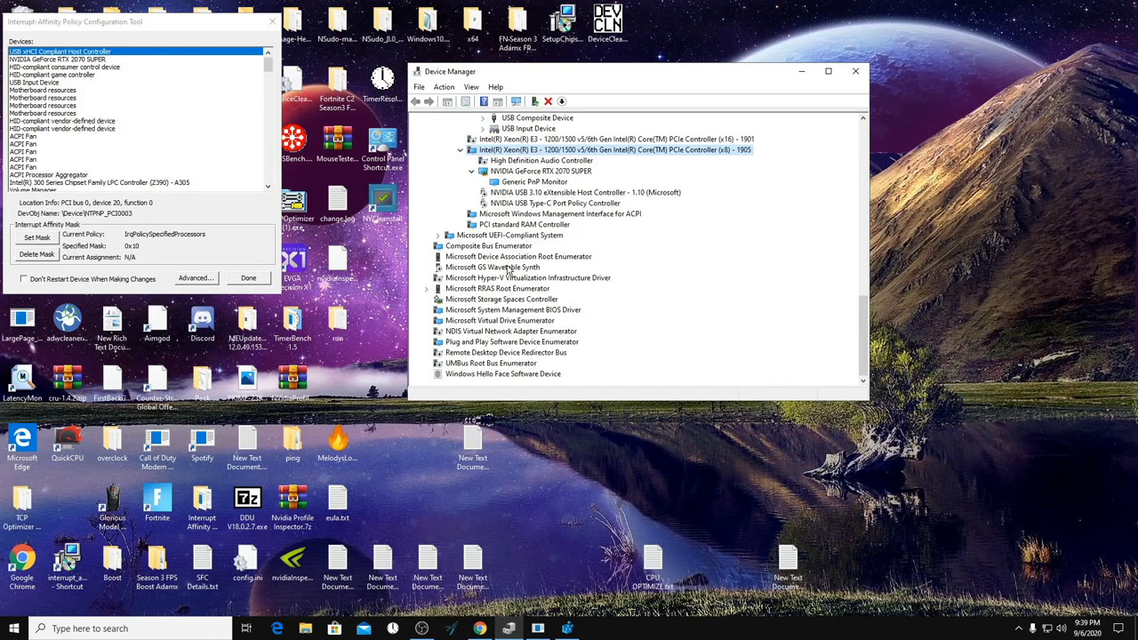
pyautogui.click(531, 269)
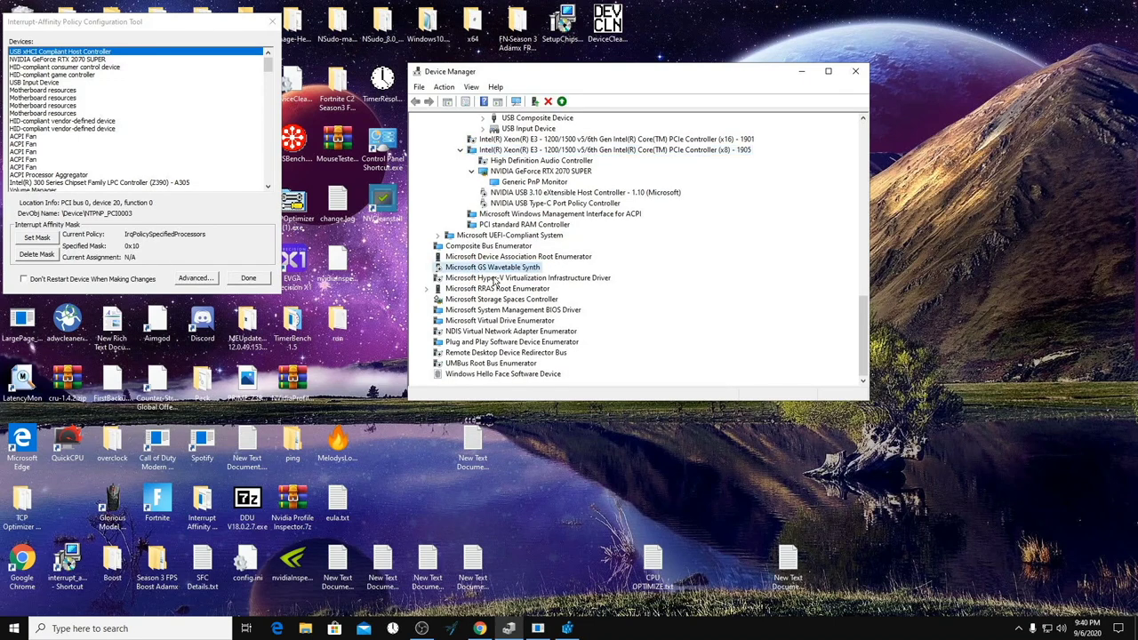
pyautogui.click(494, 279)
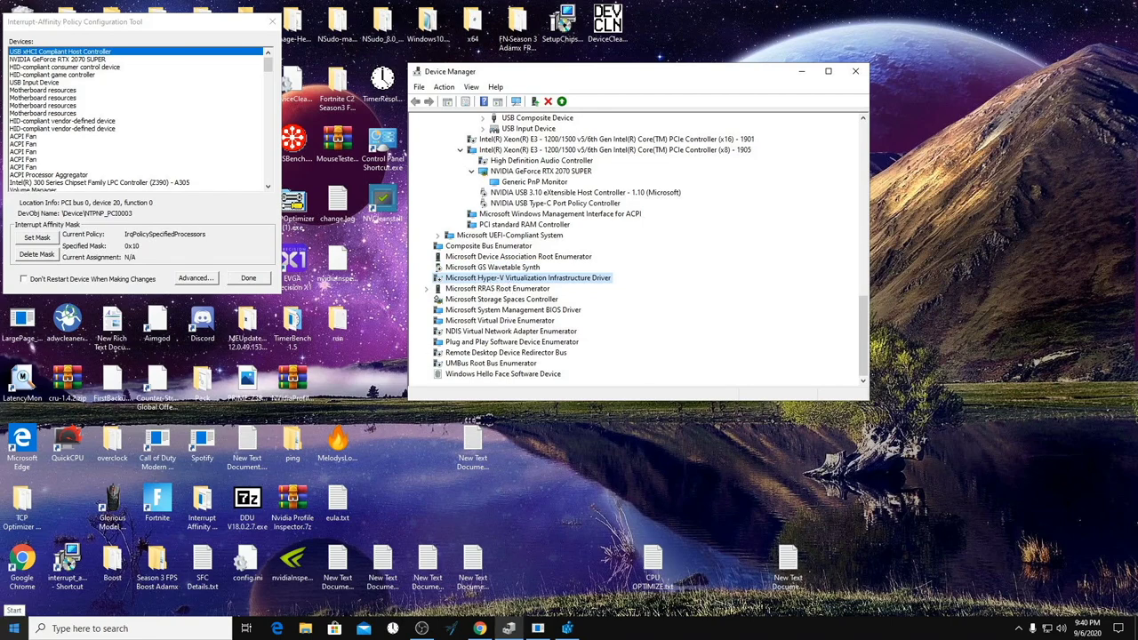
# Check the CPU's core and logical processor counts in Task Manager's performance view and return to Device Manager
pyautogui.rightClick(15, 627)
pyautogui.click(48, 506)
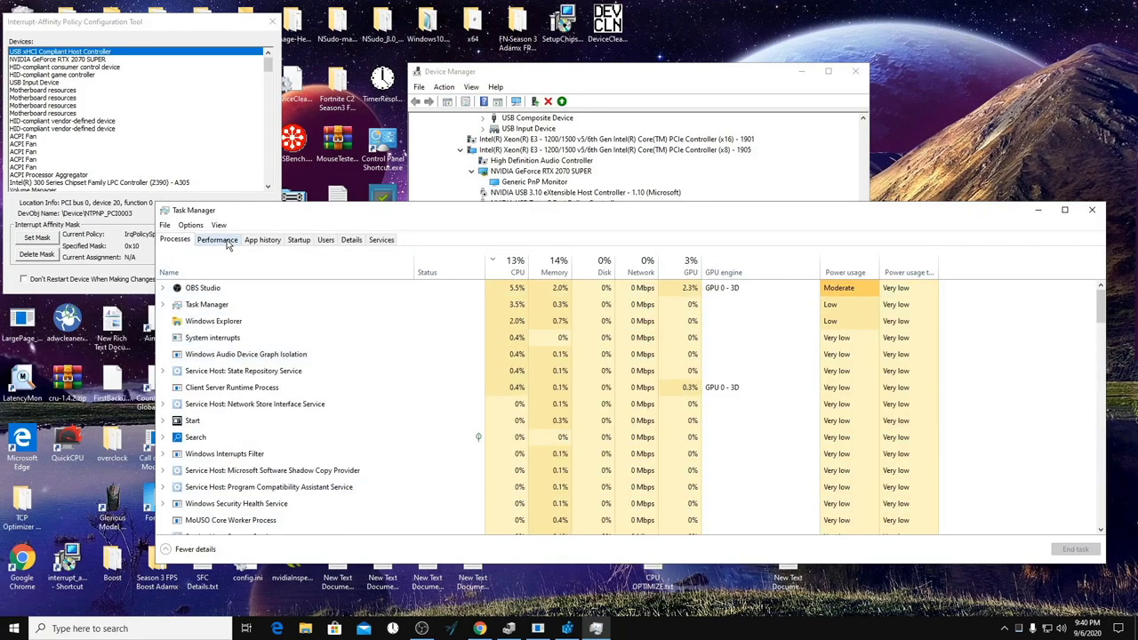
pyautogui.click(219, 240)
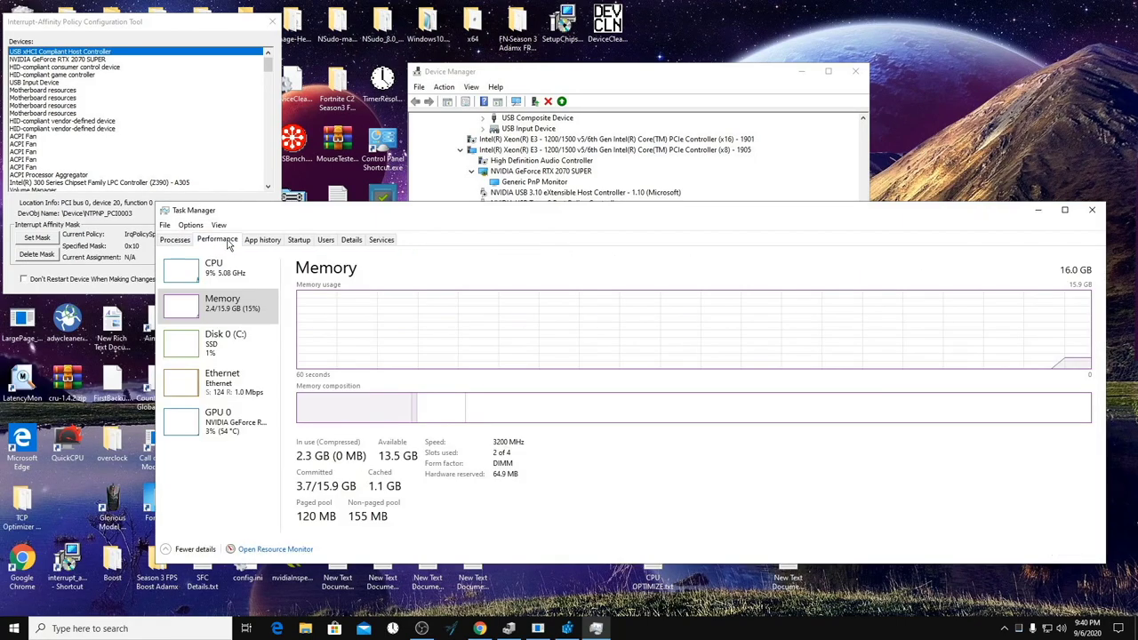
pyautogui.click(235, 279)
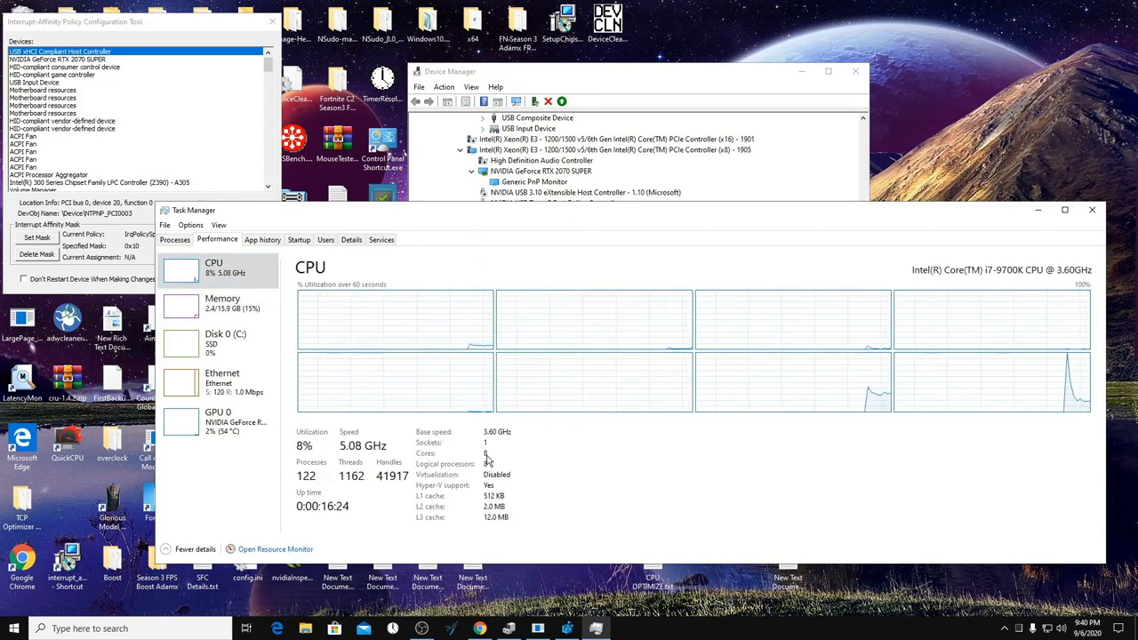
pyautogui.moveTo(920, 219); pyautogui.dragTo(949, 343)
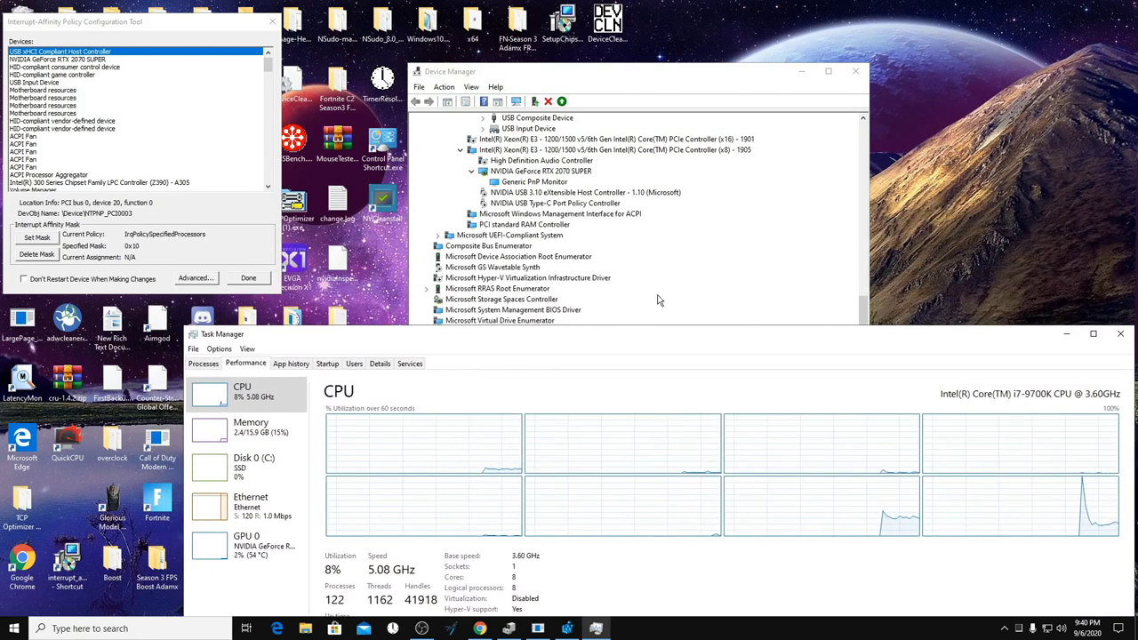
pyautogui.click(533, 278)
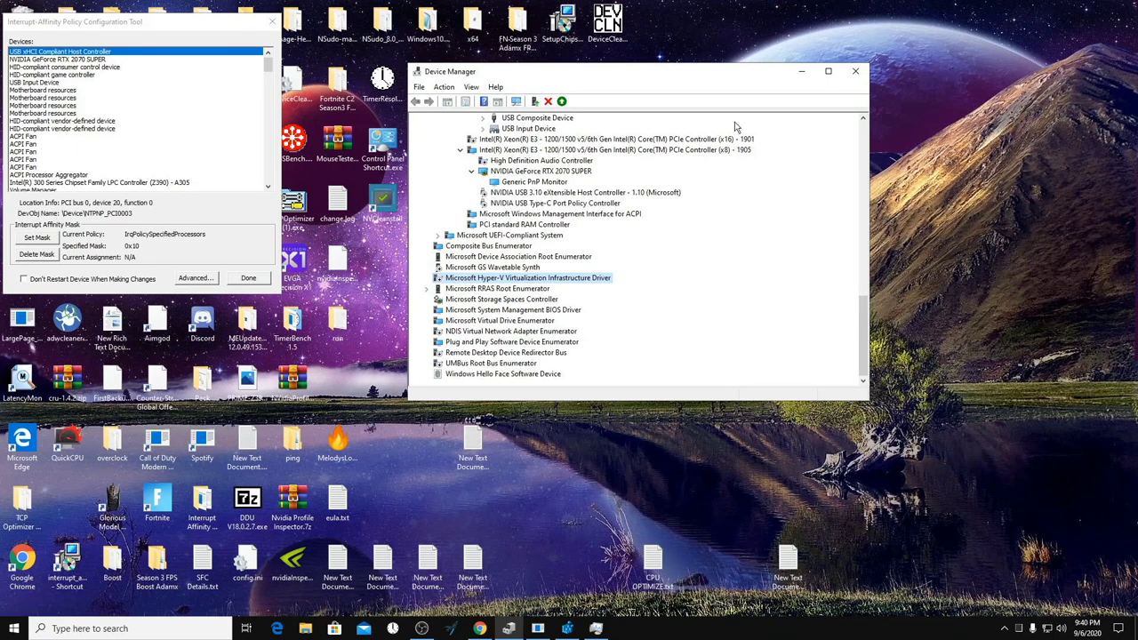
# Arrange Device Manager beside the Interrupt-Affinity Policy Configuration Tool and select NVIDIA GeForce RTX 2070 SUPER in the tool's device list
pyautogui.moveTo(862, 320); pyautogui.dragTo(702, 125)
pyautogui.moveTo(640, 85); pyautogui.dragTo(805, 136)
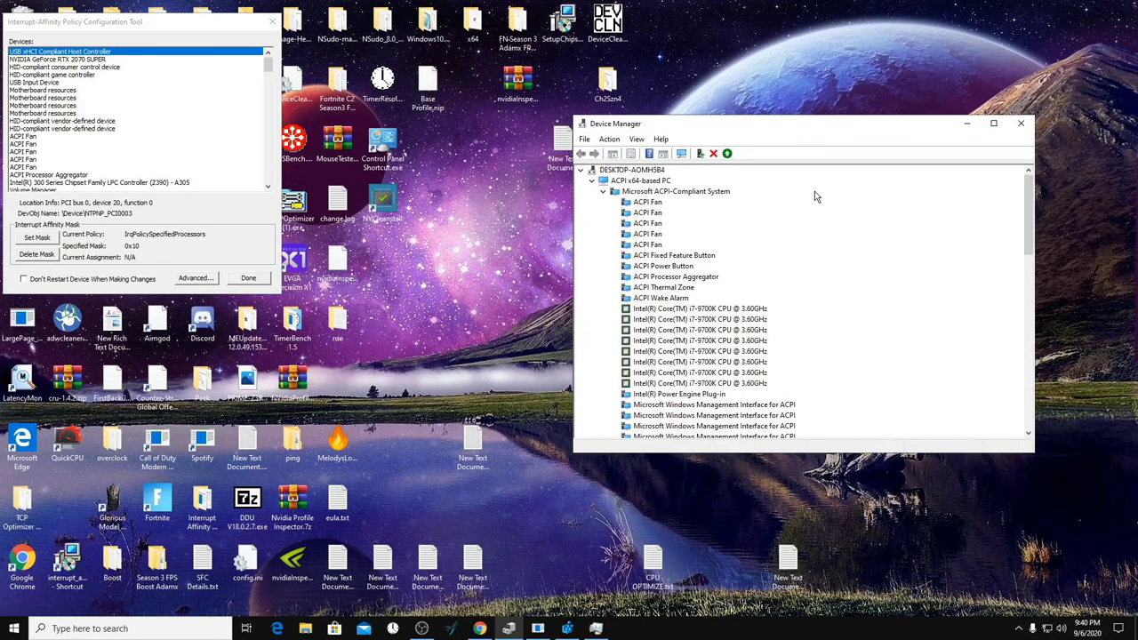
pyautogui.scroll(-3, 810, 211)
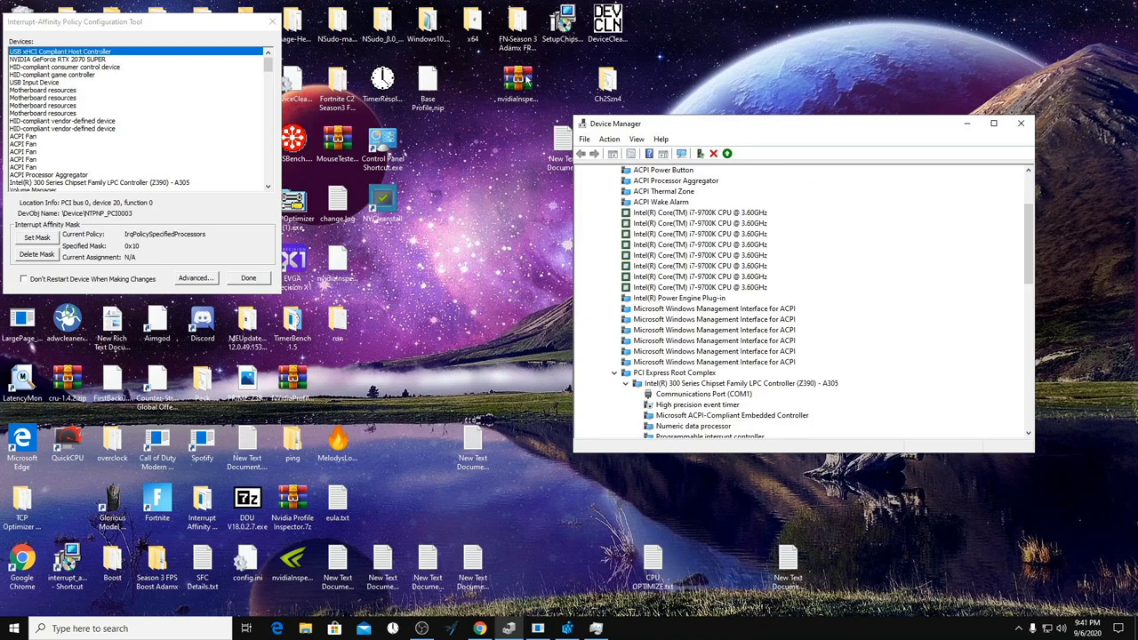
pyautogui.moveTo(146, 29); pyautogui.dragTo(443, 154)
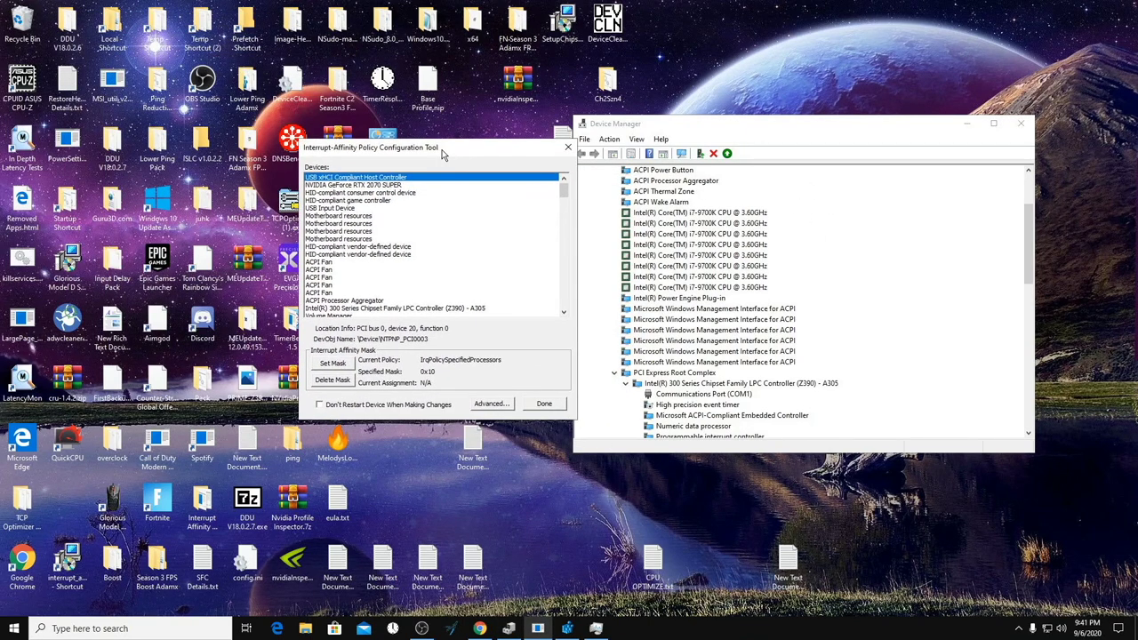
pyautogui.click(338, 186)
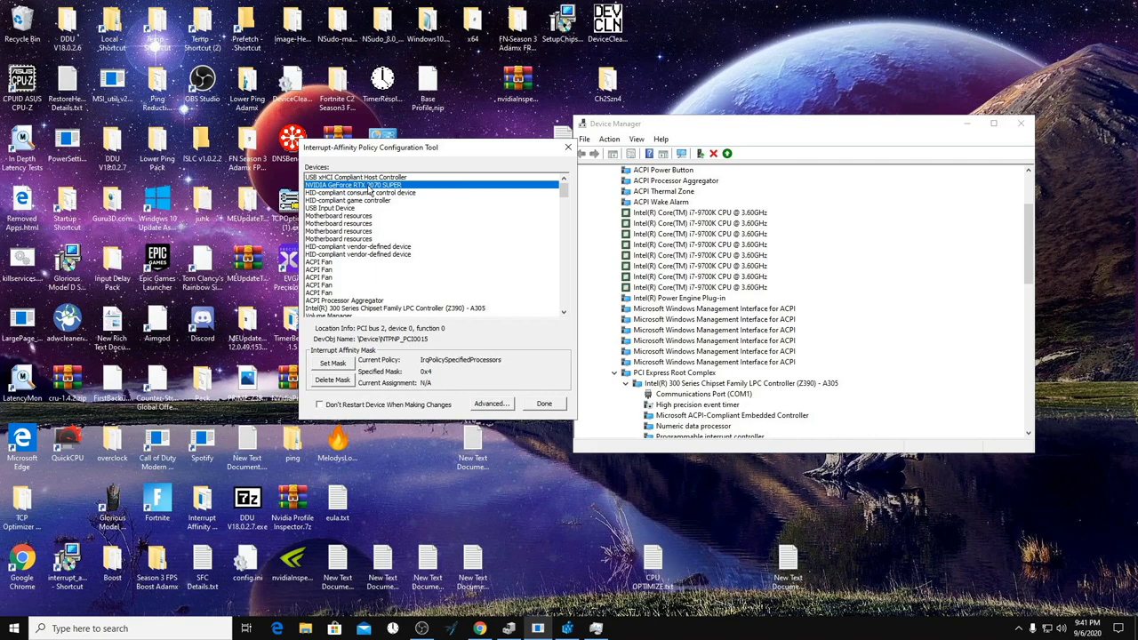
pyautogui.moveTo(675, 133); pyautogui.dragTo(685, 131)
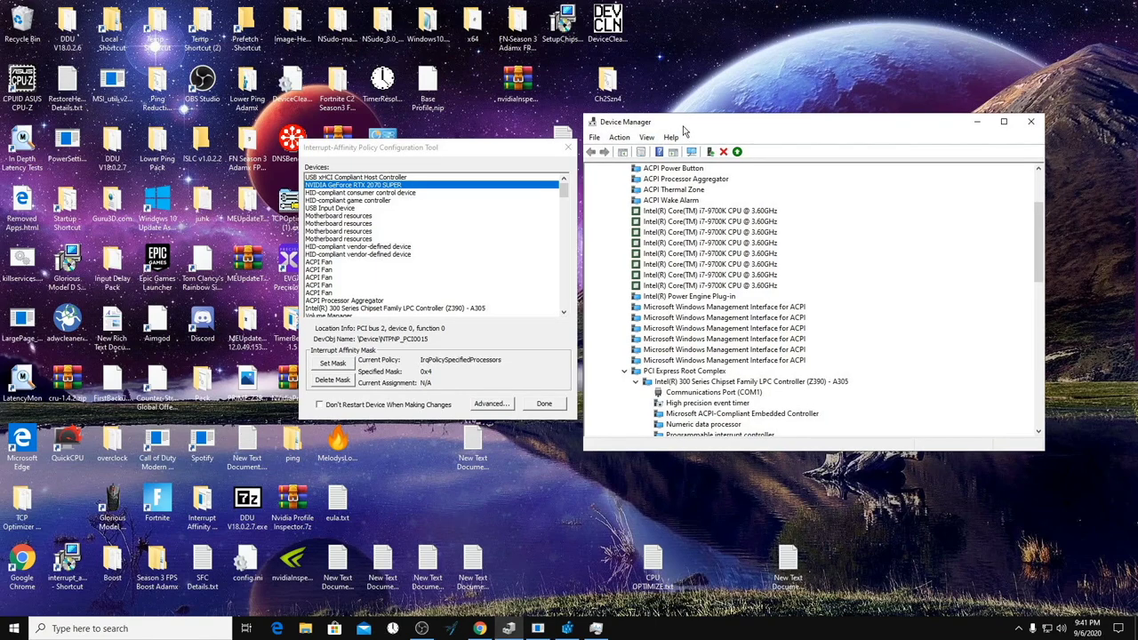
pyautogui.scroll(3, 704, 352)
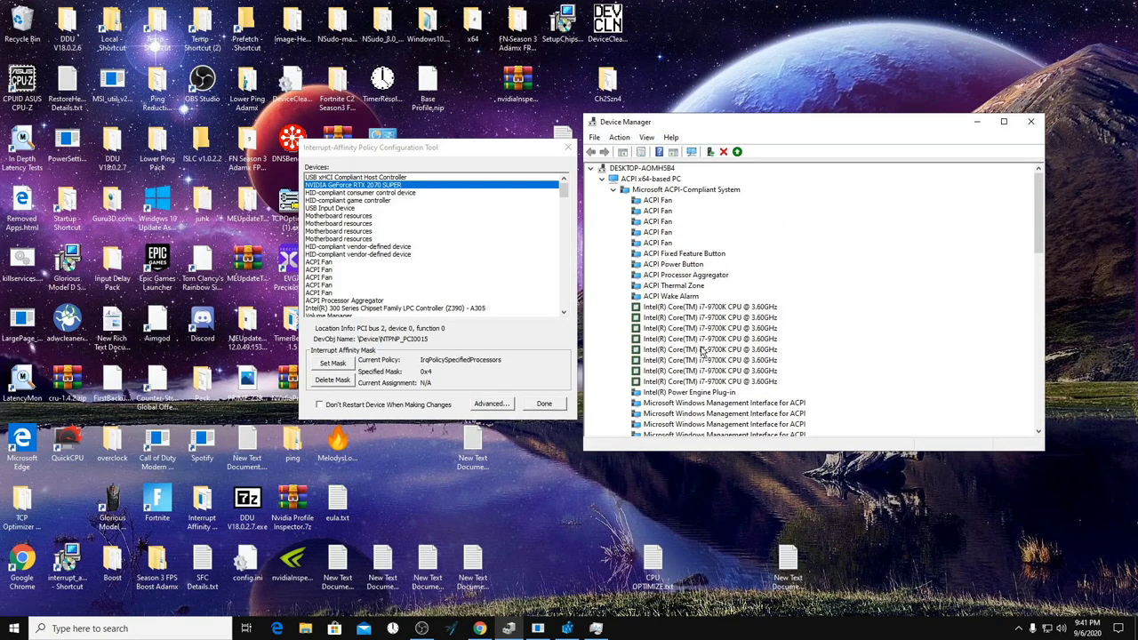
pyautogui.scroll(-6, 937, 263)
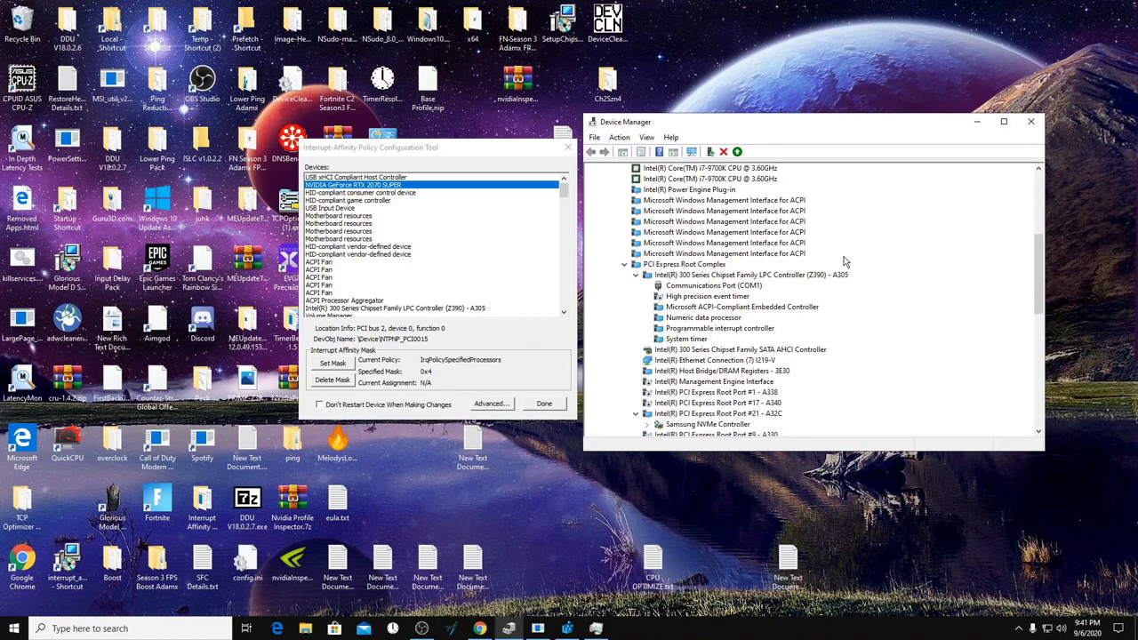
pyautogui.click(647, 138)
pyautogui.moveTo(671, 138)
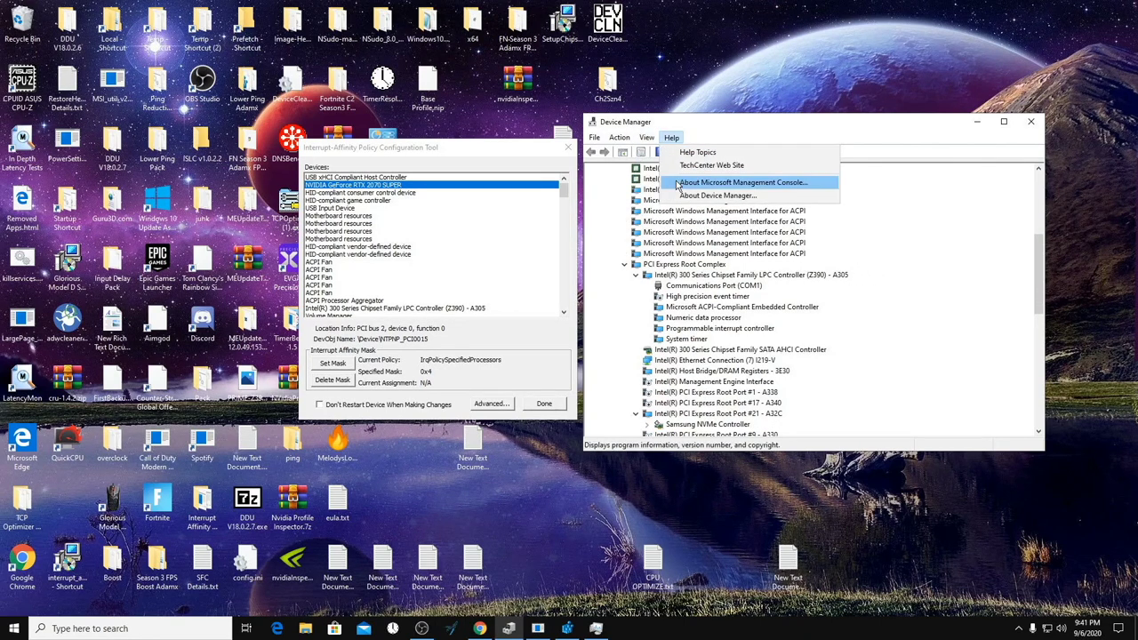
pyautogui.click(613, 317)
# Expand the Generic USB Hub and the USB Composite Devices under the Intel(R) USB 3.1 eXtensible Host Controller to examine the connected peripherals
pyautogui.scroll(-5, 613, 318)
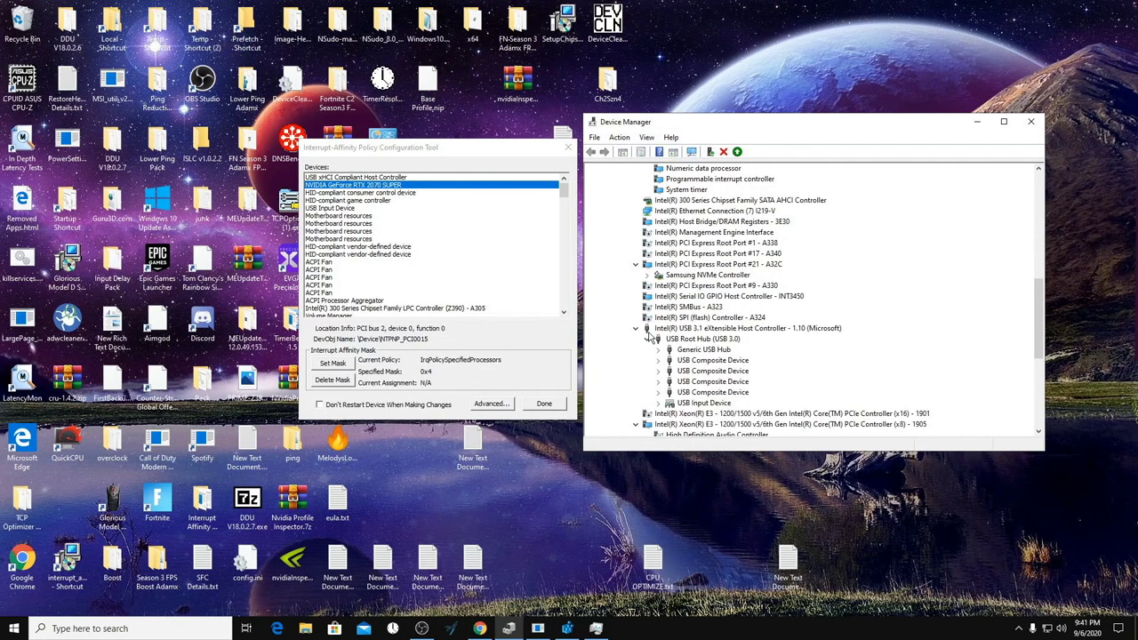
pyautogui.click(637, 328)
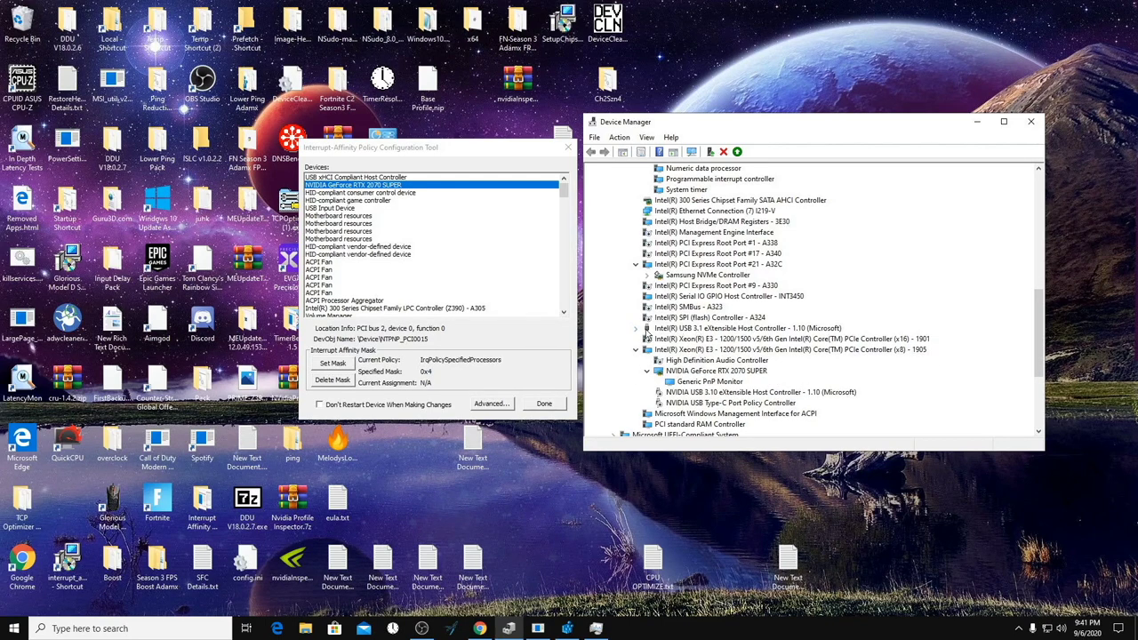
pyautogui.click(637, 329)
pyautogui.click(658, 350)
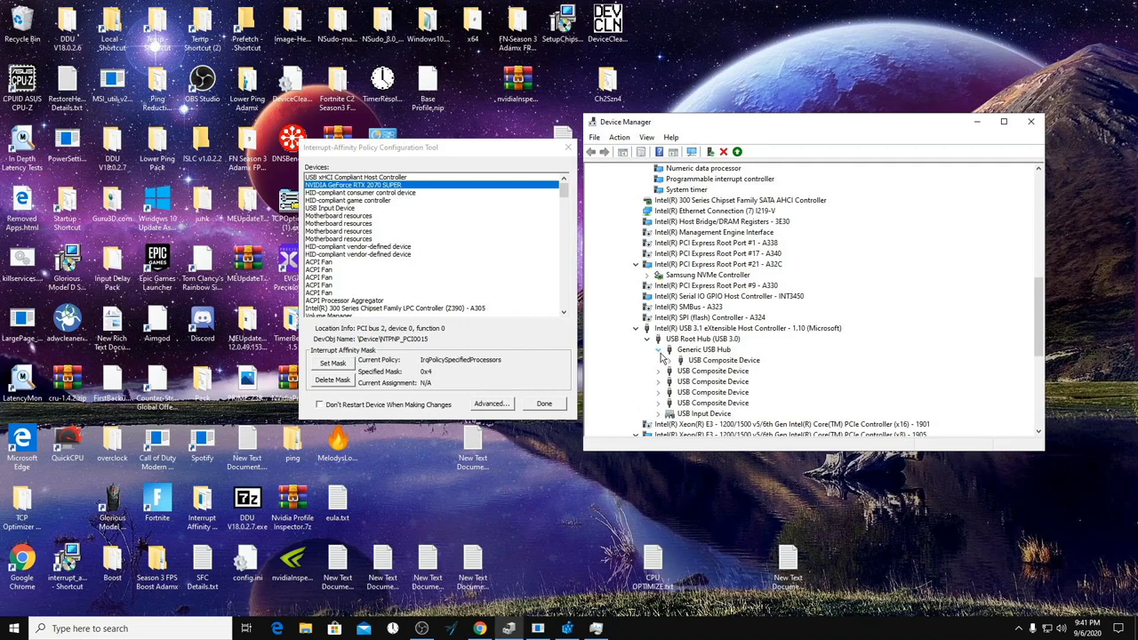
pyautogui.click(659, 371)
pyautogui.scroll(-2, 666, 390)
pyautogui.click(658, 360)
pyautogui.click(659, 392)
pyautogui.scroll(-3, 664, 396)
pyautogui.click(659, 371)
pyautogui.click(659, 403)
pyautogui.scroll(-3, 672, 395)
pyautogui.scroll(6, 845, 391)
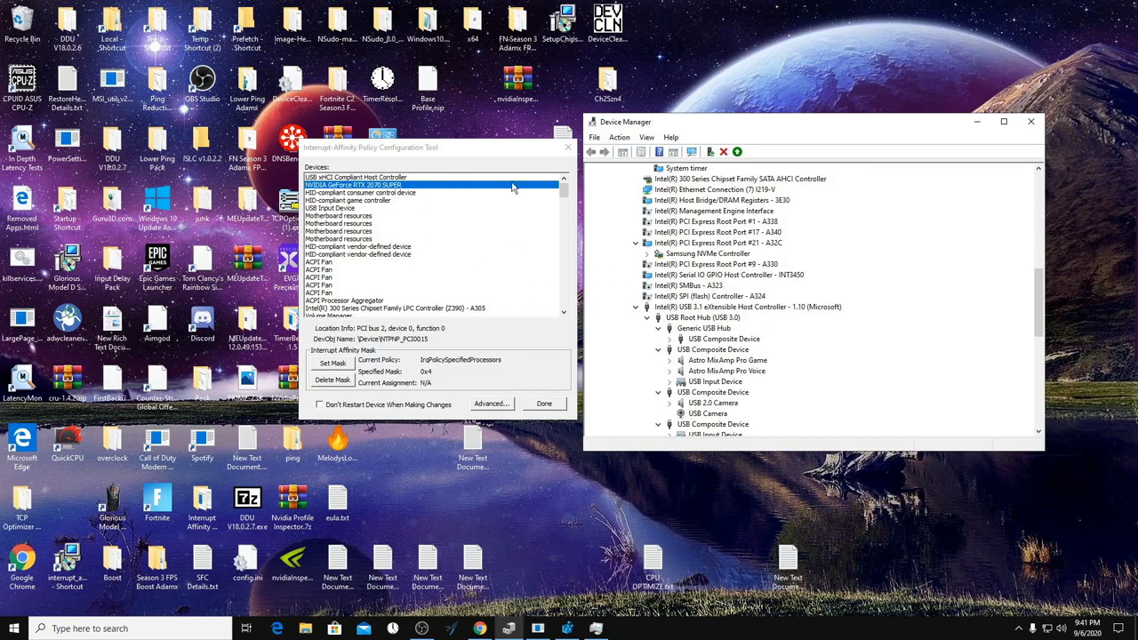
# Compare the PCI location of Intel(R) USB 3.1 eXtensible Host Controller with that of USB xHCI Compliant Host Controller in the affinity tool
pyautogui.click(491, 154)
pyautogui.moveTo(490, 154); pyautogui.dragTo(480, 161)
pyautogui.rightClick(722, 307)
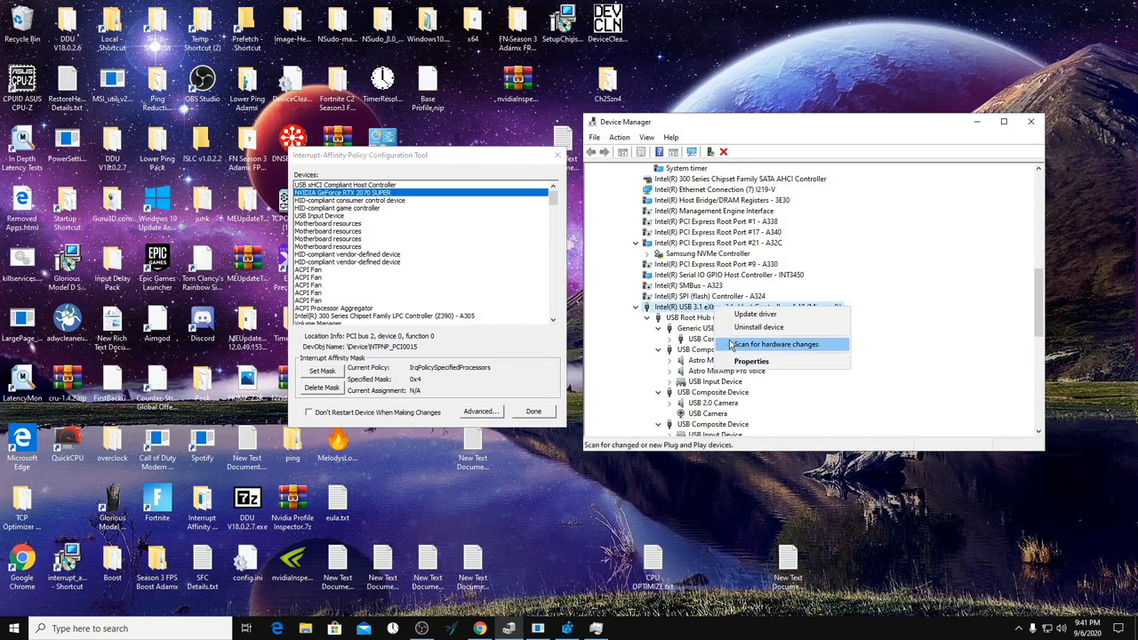
pyautogui.click(746, 362)
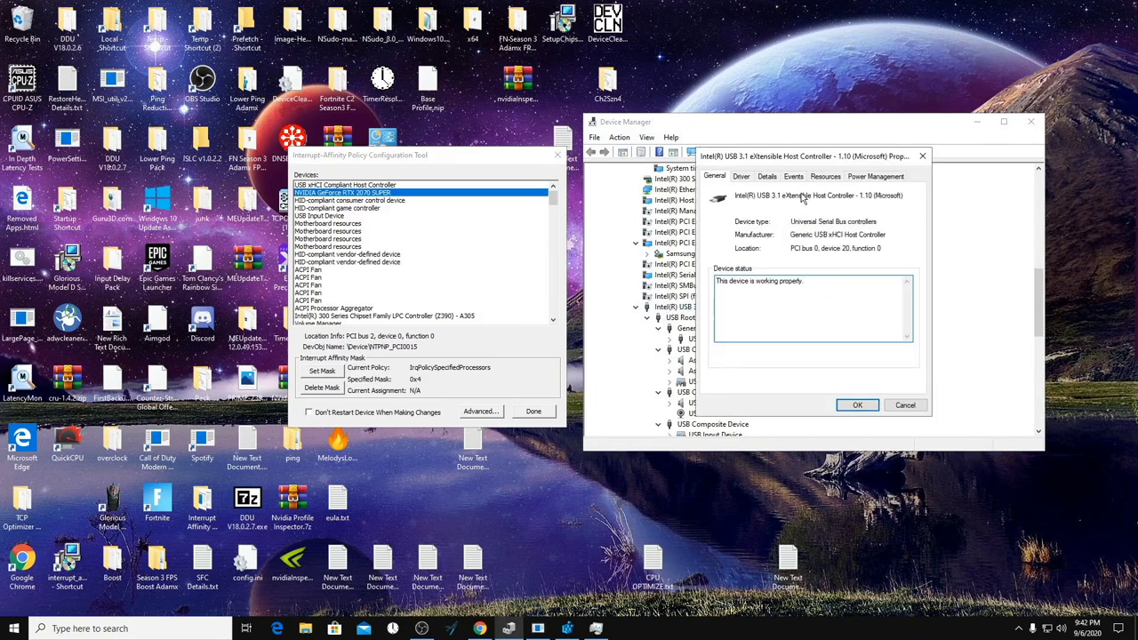
pyautogui.moveTo(882, 248); pyautogui.dragTo(794, 251)
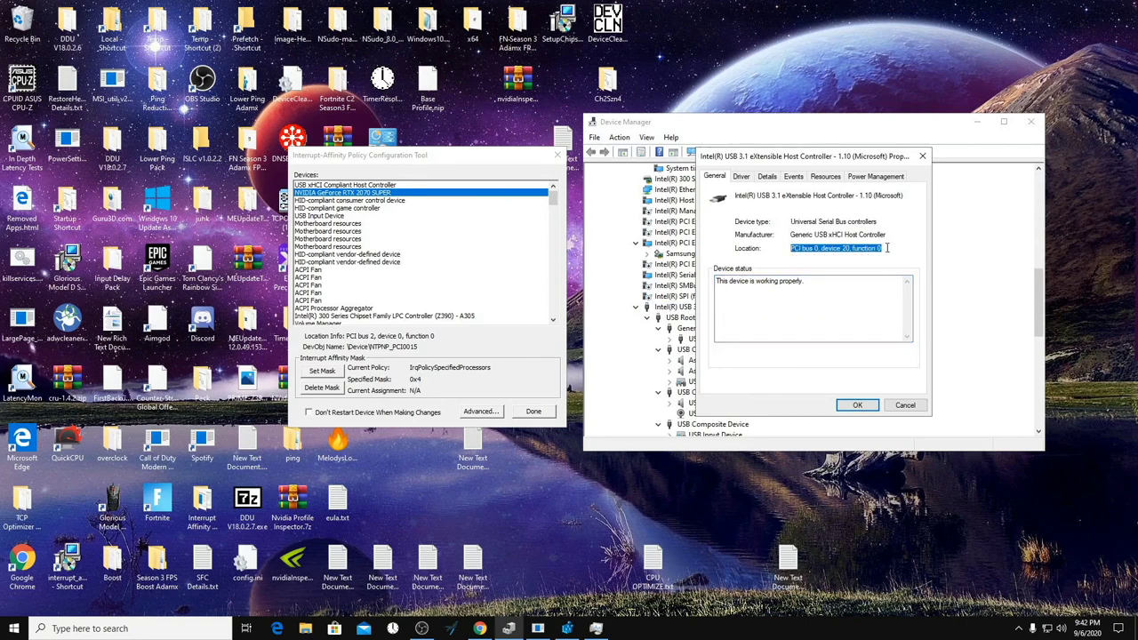
pyautogui.moveTo(885, 248); pyautogui.dragTo(855, 250)
pyautogui.click(397, 185)
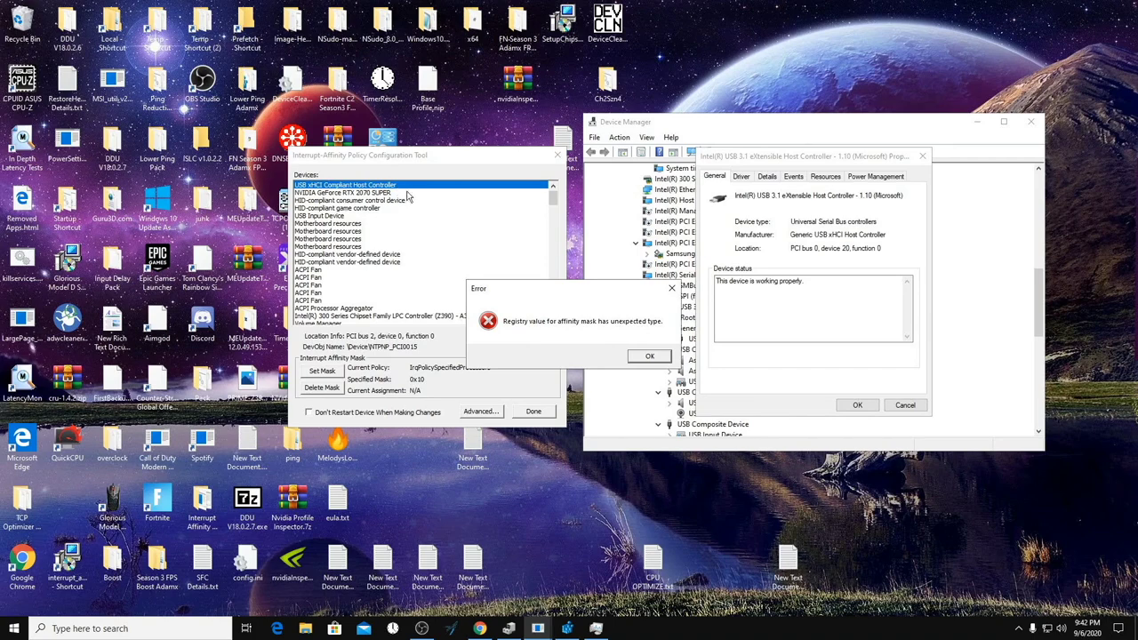
pyautogui.click(646, 359)
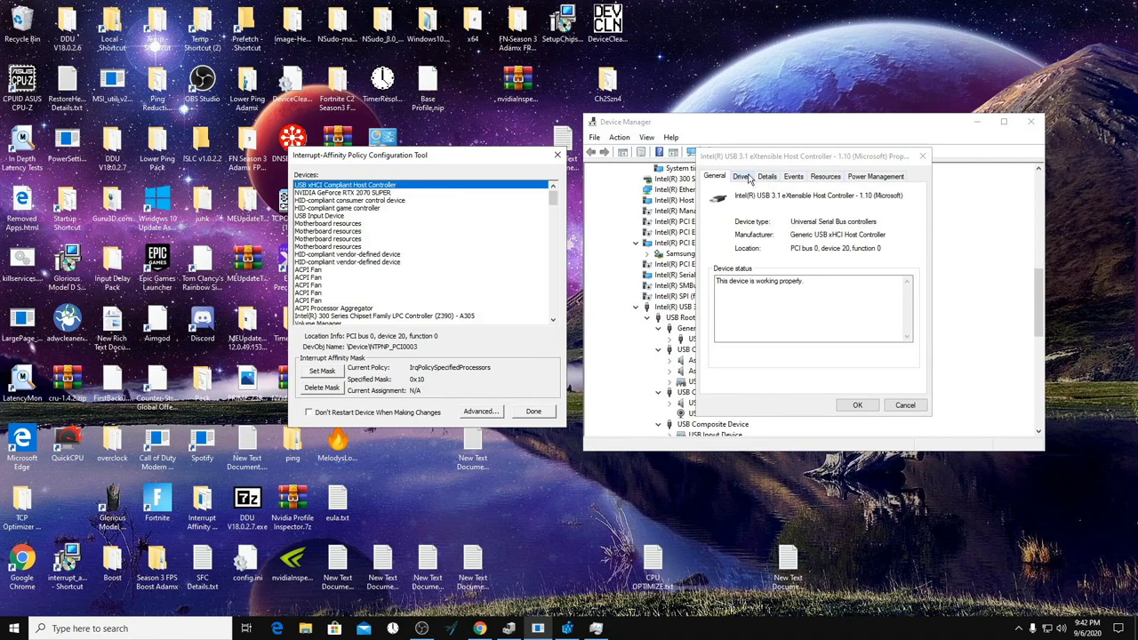
# Check the Intel USB host controller's device description and recheck its PCI location in the device properties
pyautogui.click(744, 177)
pyautogui.click(775, 177)
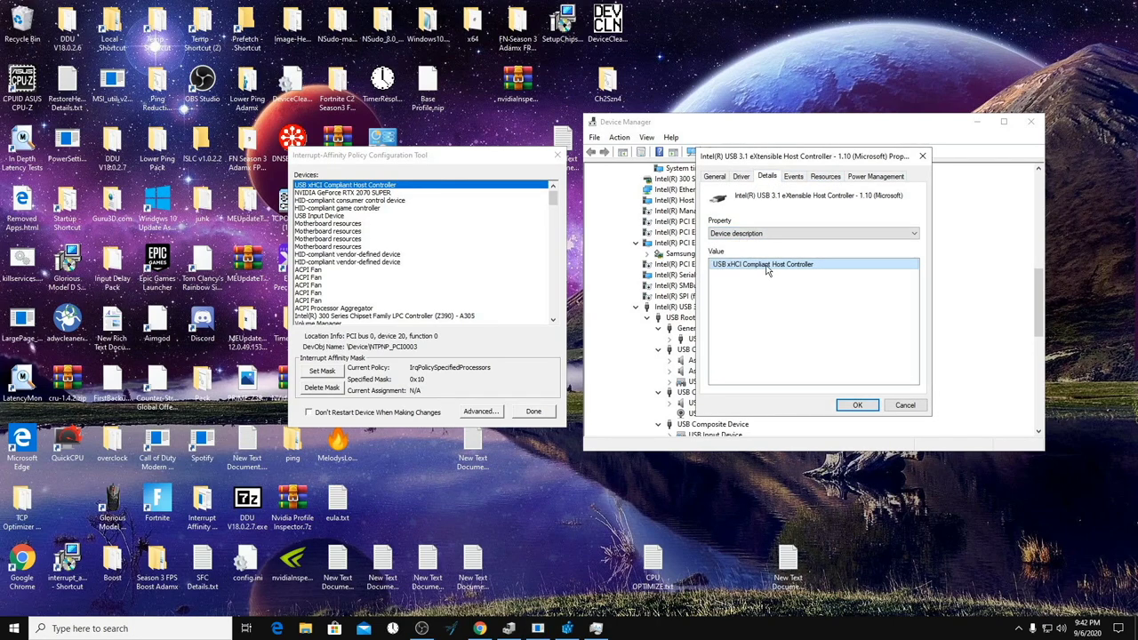
pyautogui.click(714, 177)
pyautogui.moveTo(885, 249); pyautogui.dragTo(793, 248)
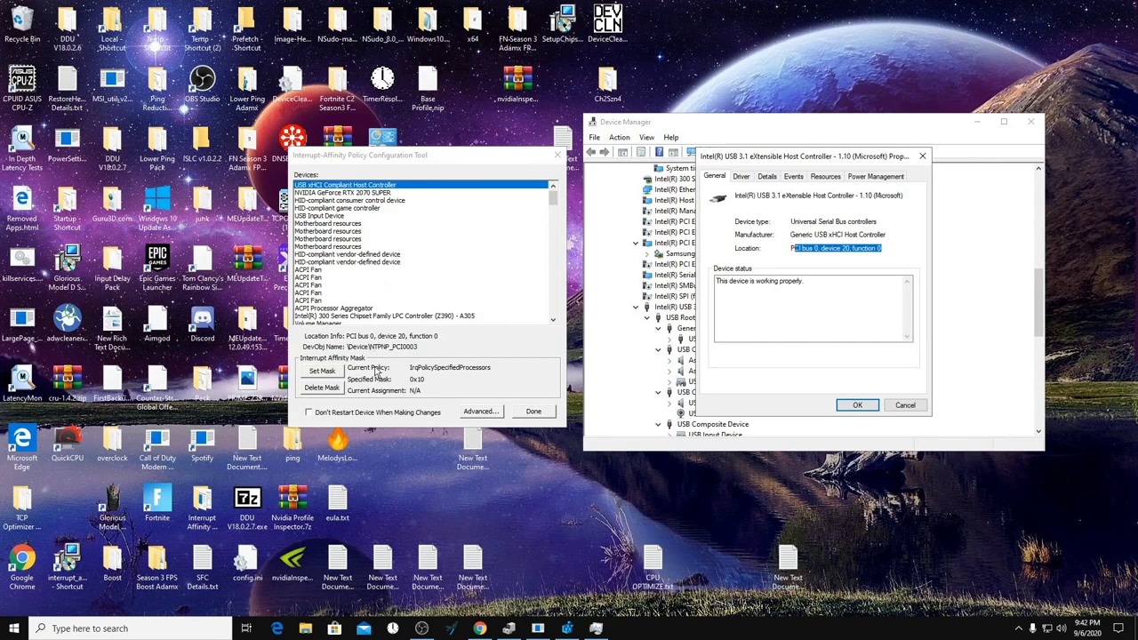
# Apply a CPU 4 affinity mask to USB xHCI Compliant Host Controller after reviewing the processor graphs in Task Manager, and close the controller's properties
pyautogui.click(331, 374)
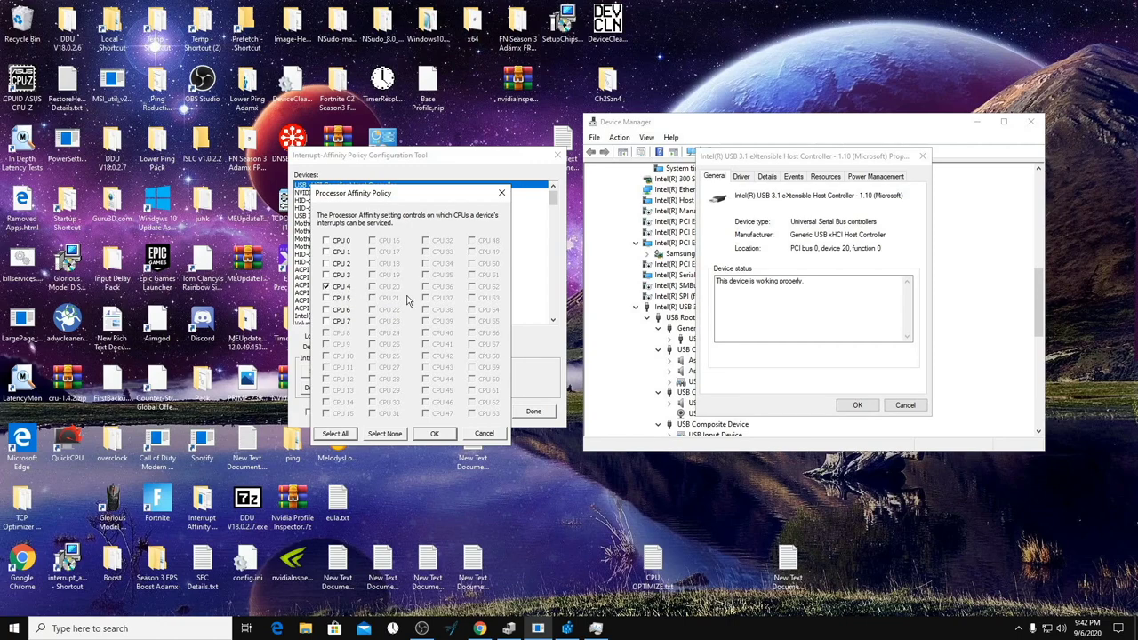
pyautogui.click(592, 629)
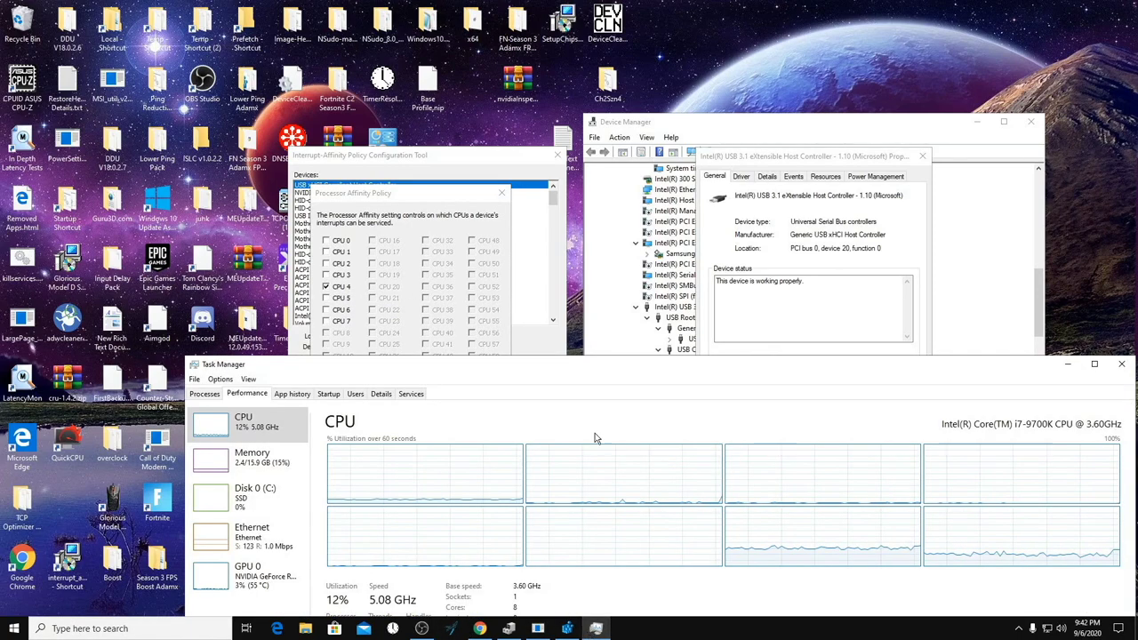
pyautogui.moveTo(643, 365); pyautogui.dragTo(565, 53)
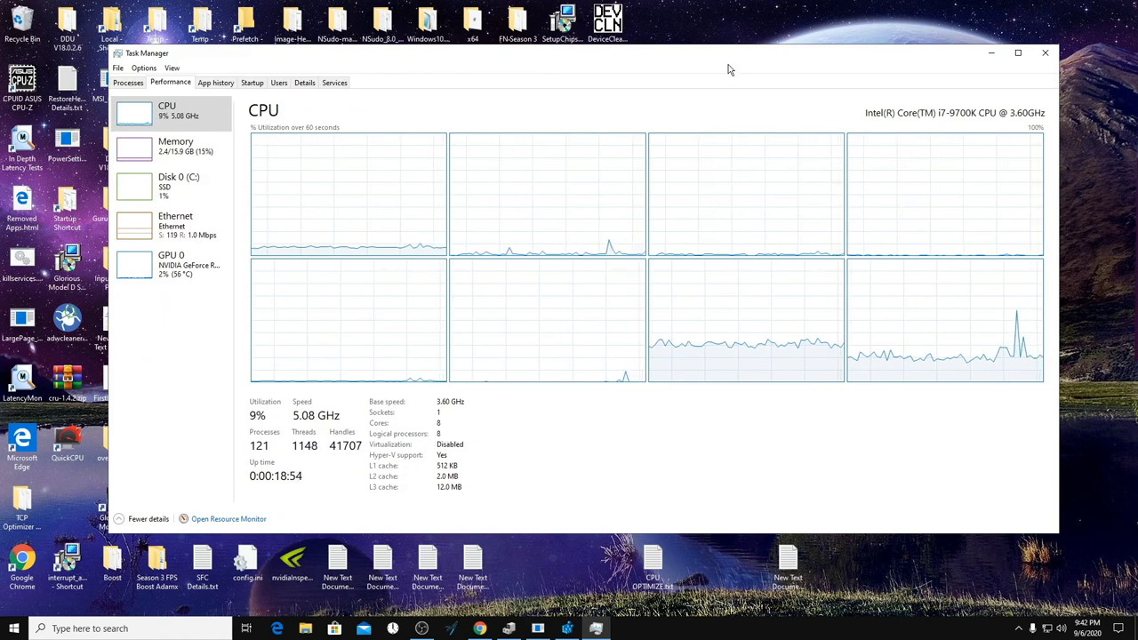
pyautogui.click(992, 52)
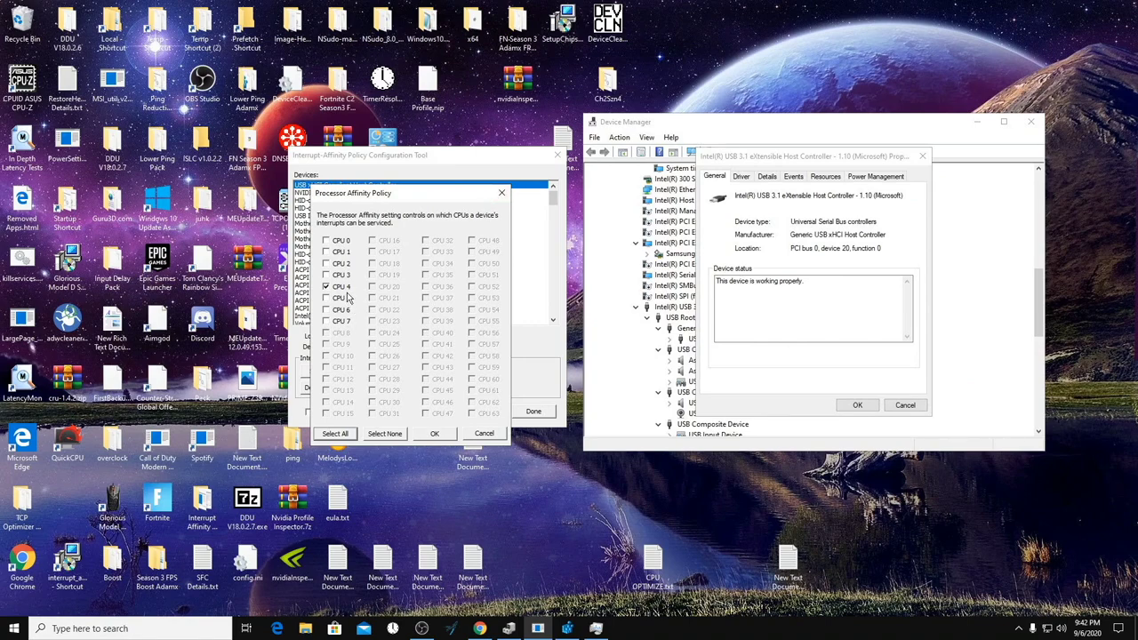
pyautogui.click(434, 433)
pyautogui.click(857, 404)
# Check the device description of USB Root Hub (USB 3.0) in its Device Manager properties
pyautogui.click(681, 320)
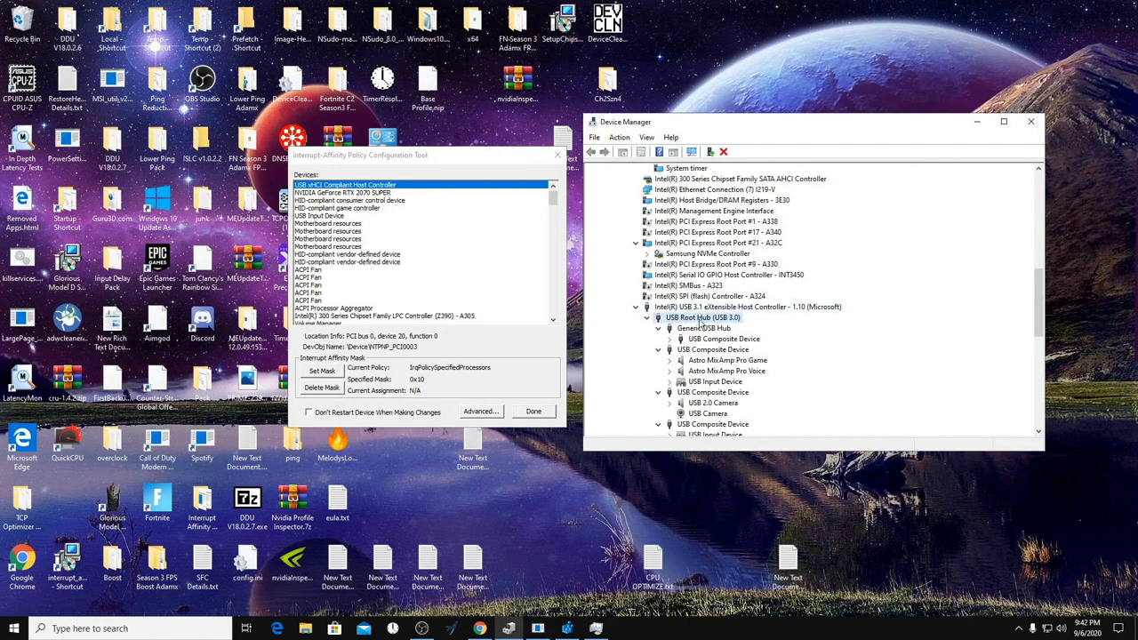
pyautogui.rightClick(709, 317)
pyautogui.click(734, 372)
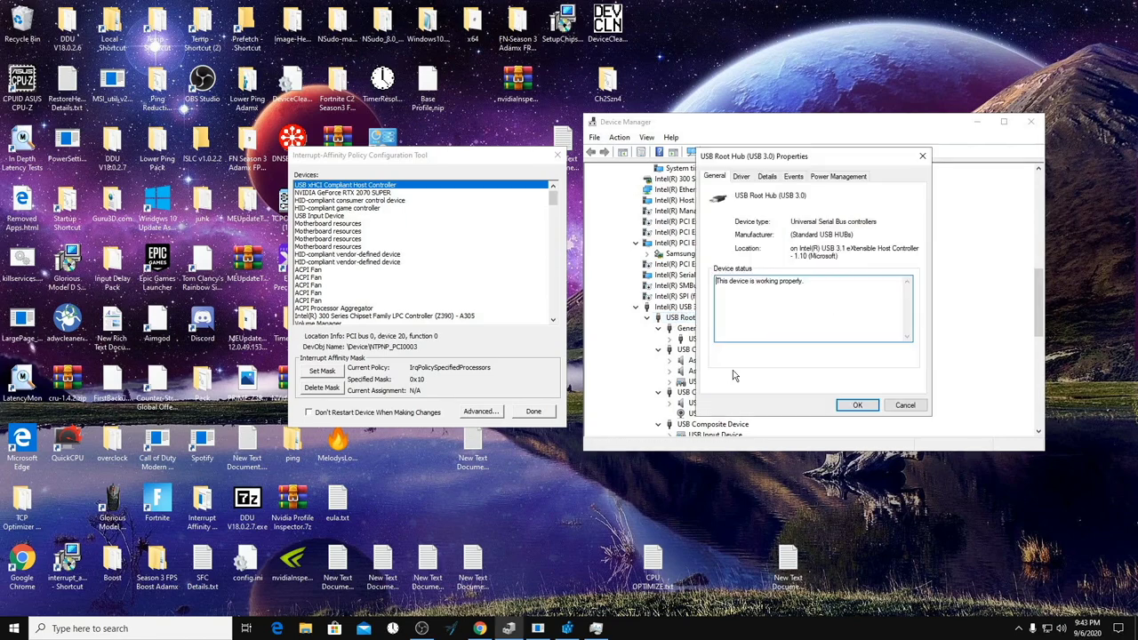
pyautogui.click(769, 177)
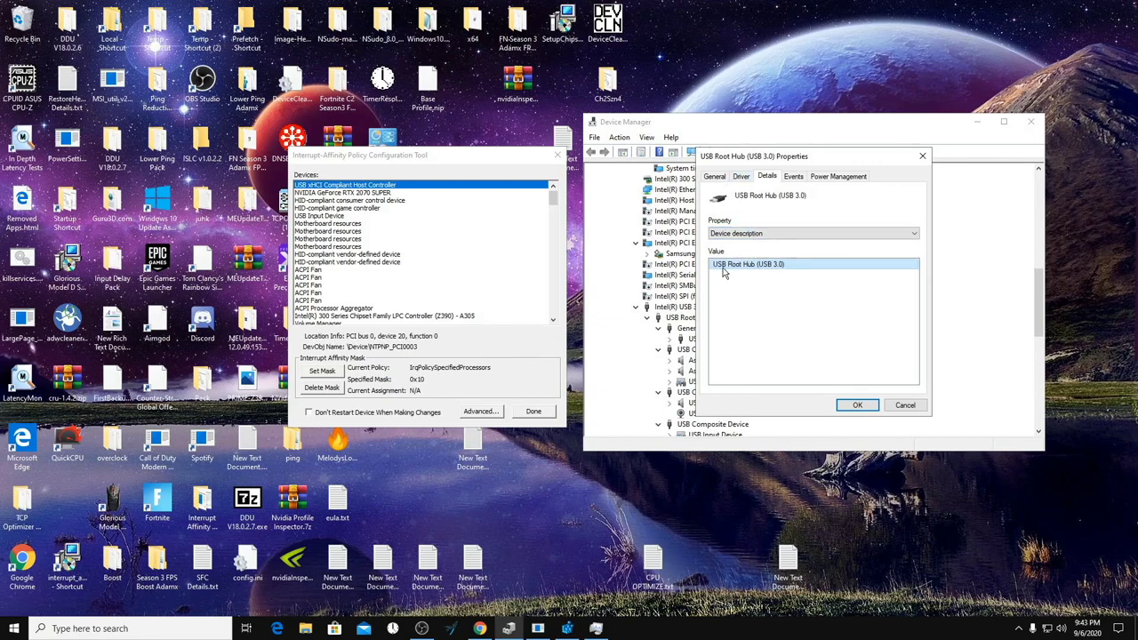
# Select USB Root Hub (USB 3.0) in the affinity tool and view its processor affinity mask without changing it
pyautogui.moveTo(552, 197); pyautogui.dragTo(563, 305)
pyautogui.click(315, 255)
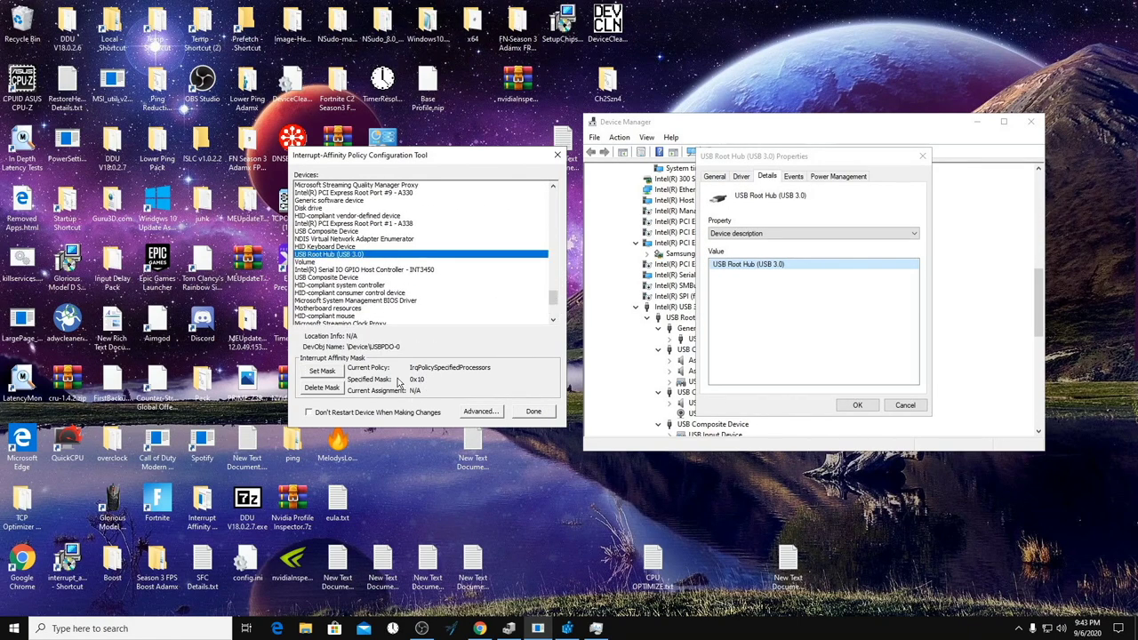
pyautogui.click(321, 370)
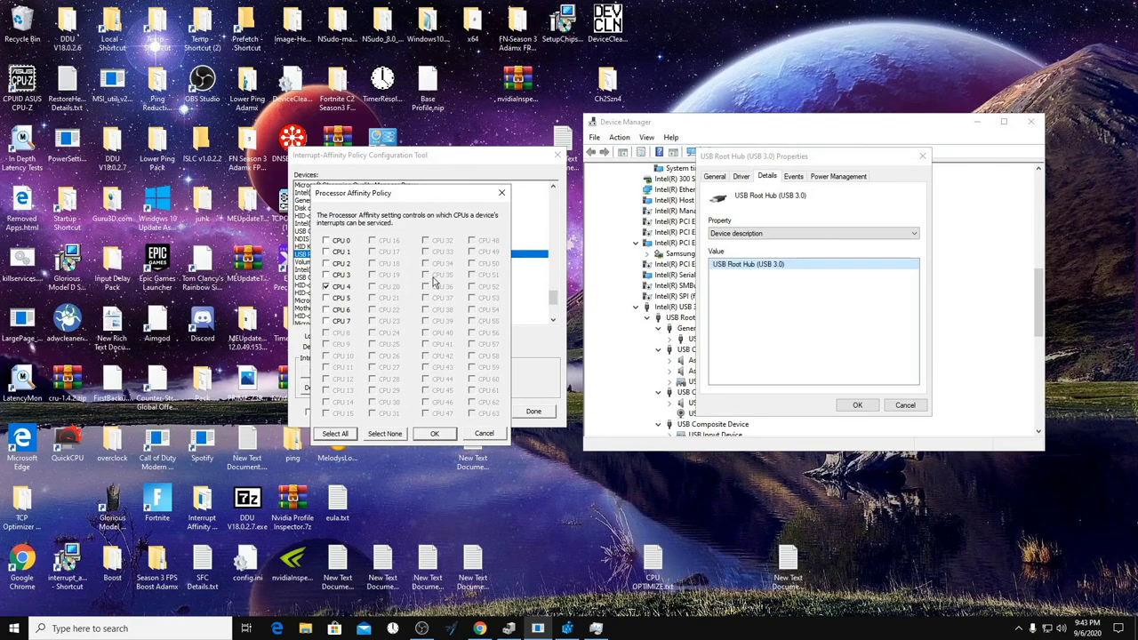
pyautogui.click(502, 193)
# Bring up Registry Editor and run msinfo32 to view the system summary, minimizing it when done
pyautogui.moveTo(547, 626)
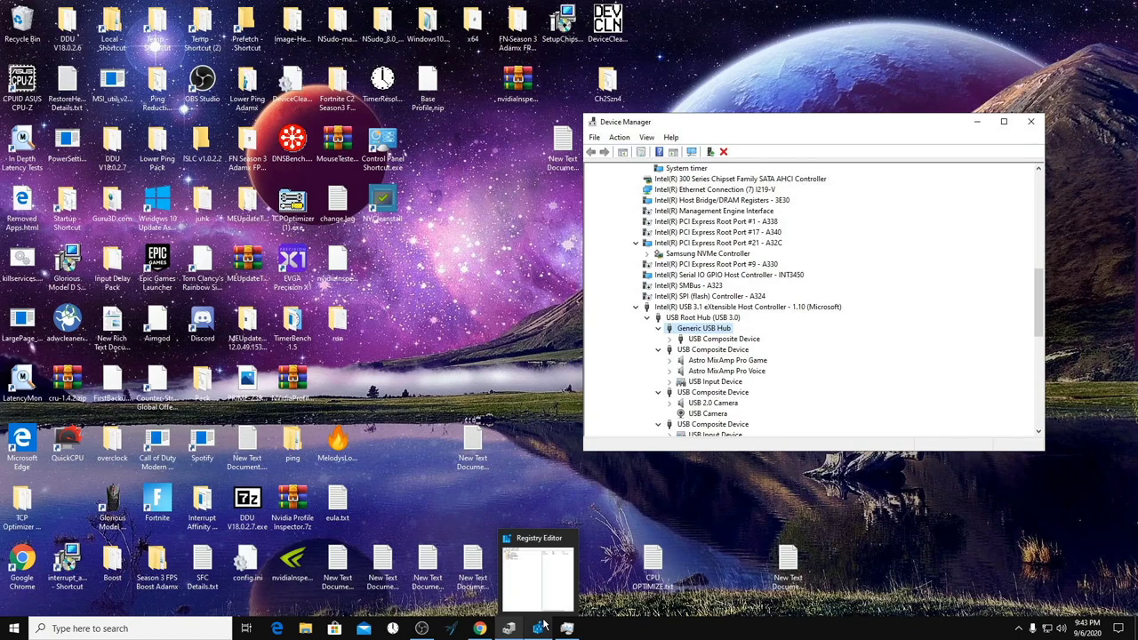
pyautogui.click(544, 626)
pyautogui.rightClick(16, 620)
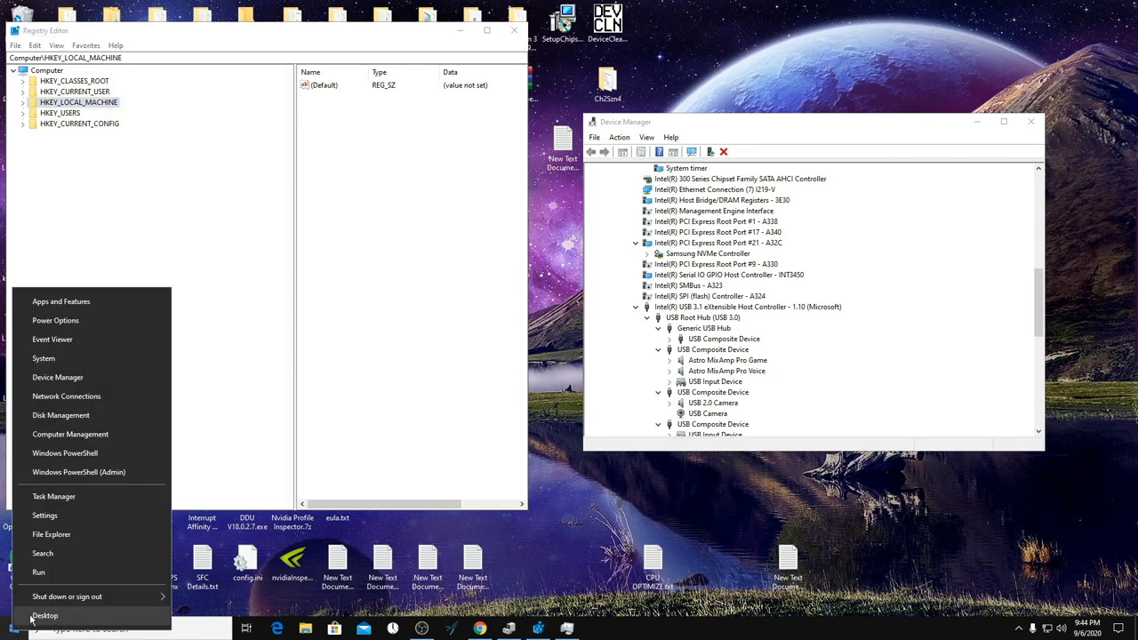
pyautogui.click(35, 574)
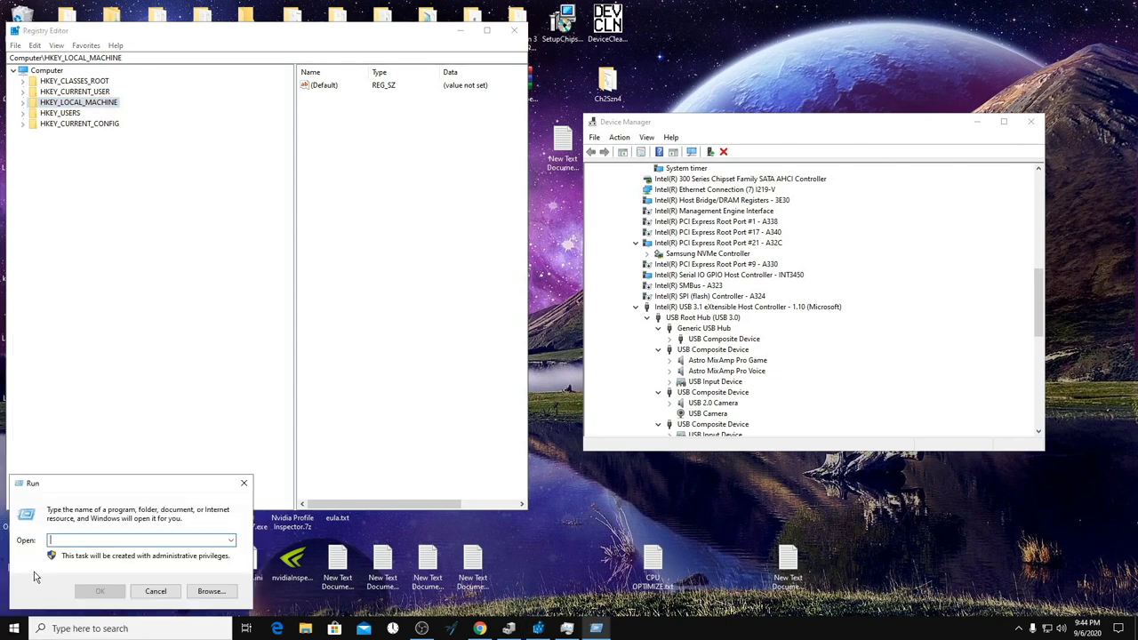
pyautogui.write('msinfo32')
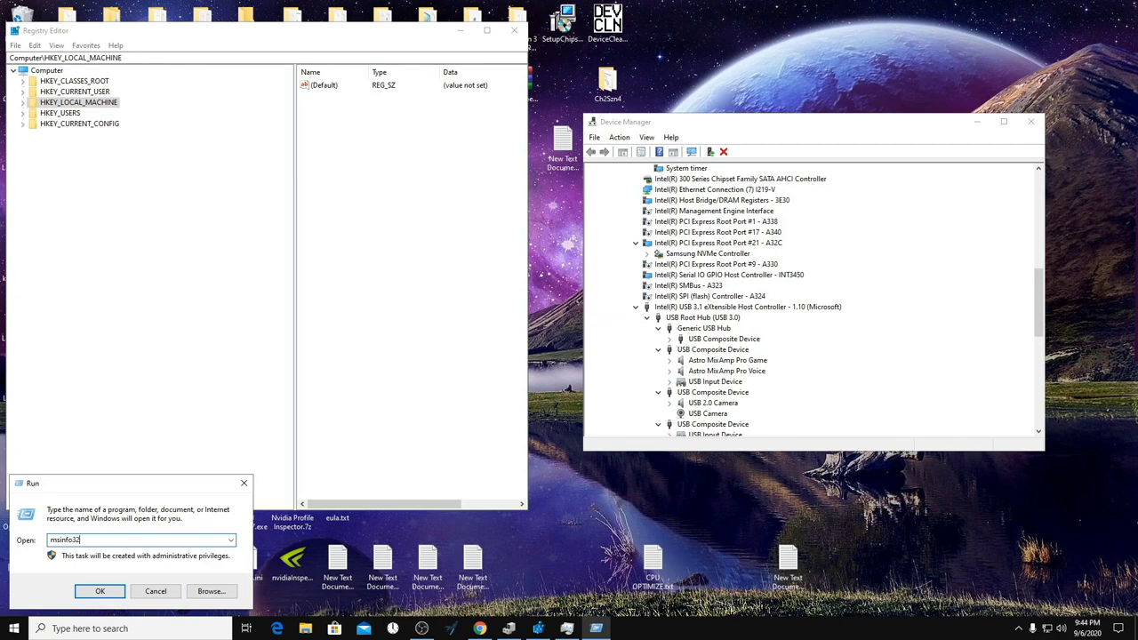
pyautogui.press('Return')
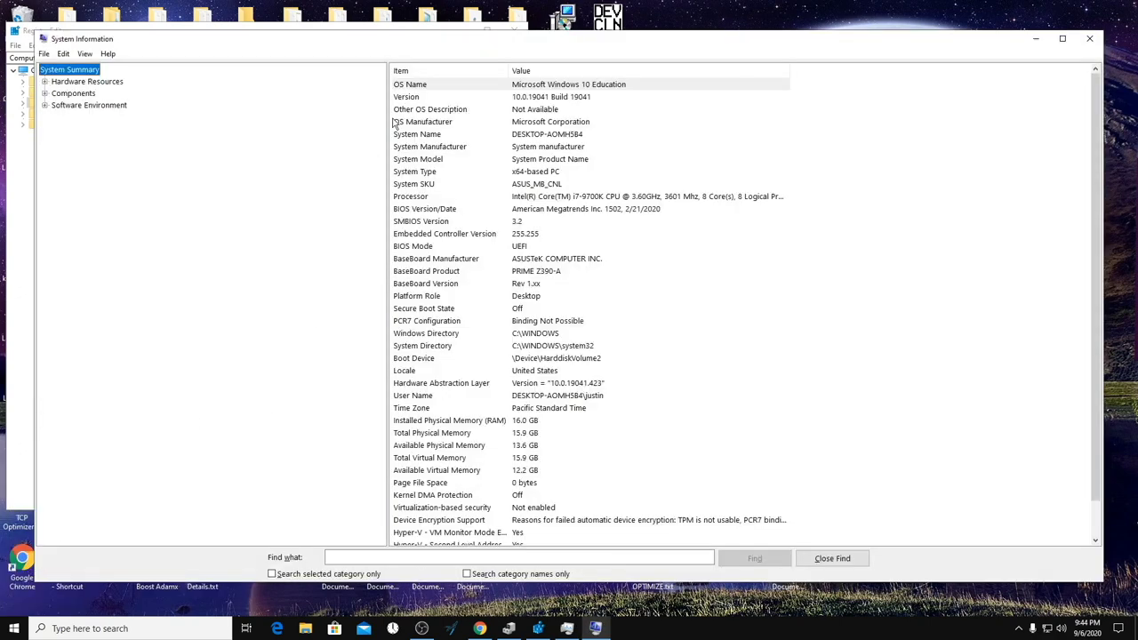
pyautogui.click(1027, 40)
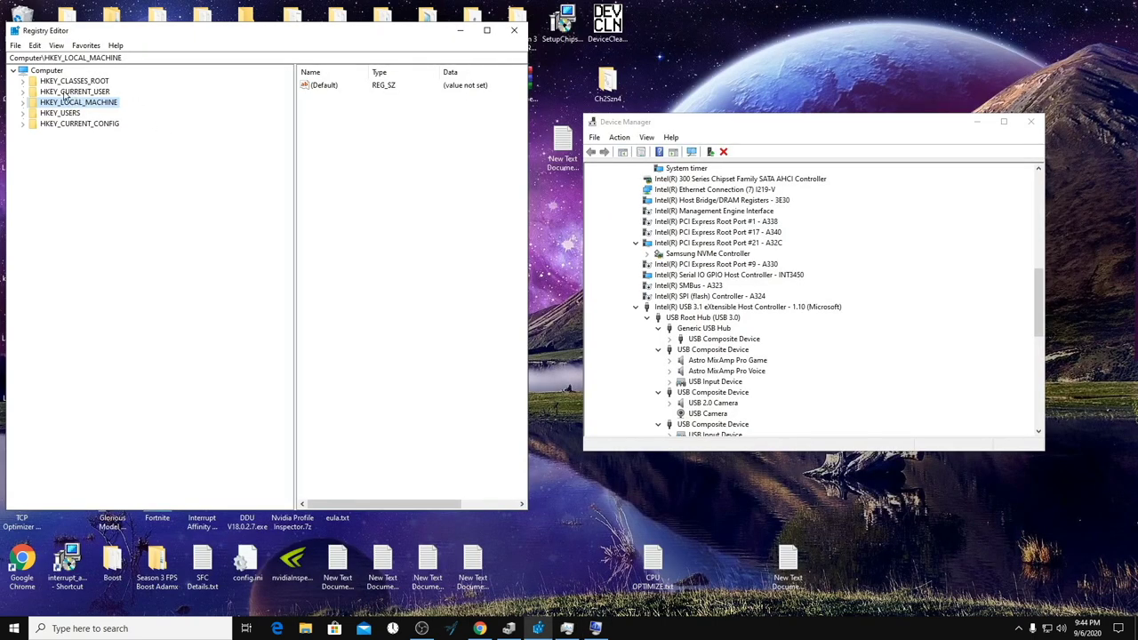
# Open the NDIS key under HKEY_LOCAL_MACHINE\SYSTEM\CurrentControlSet\Services in the registry
pyautogui.click(23, 102)
pyautogui.doubleClick(36, 169)
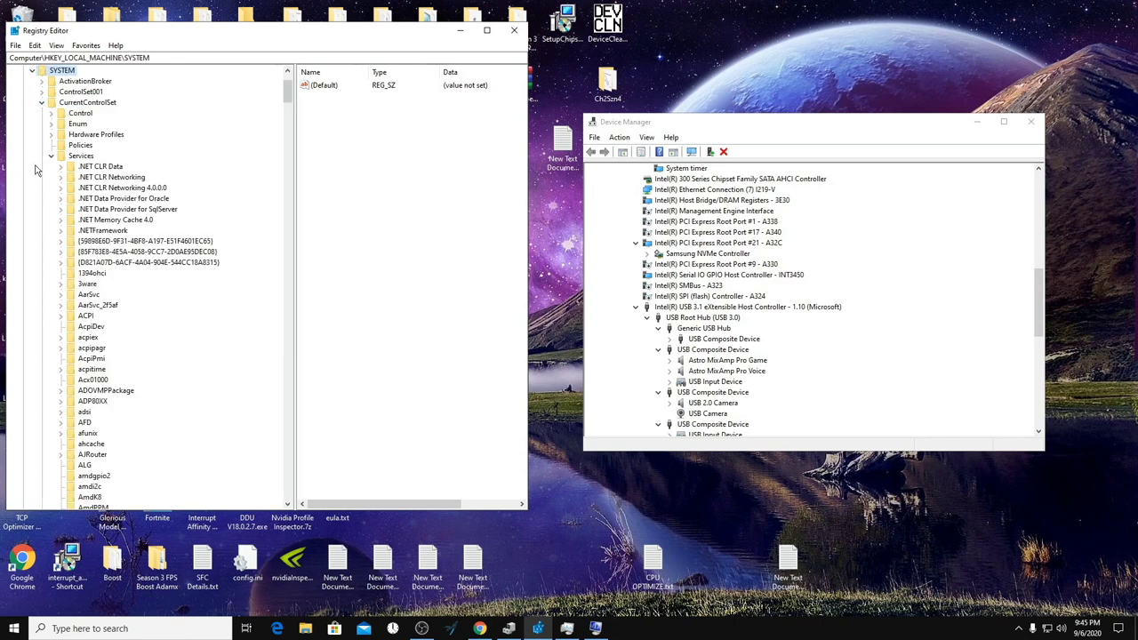
pyautogui.click(76, 201)
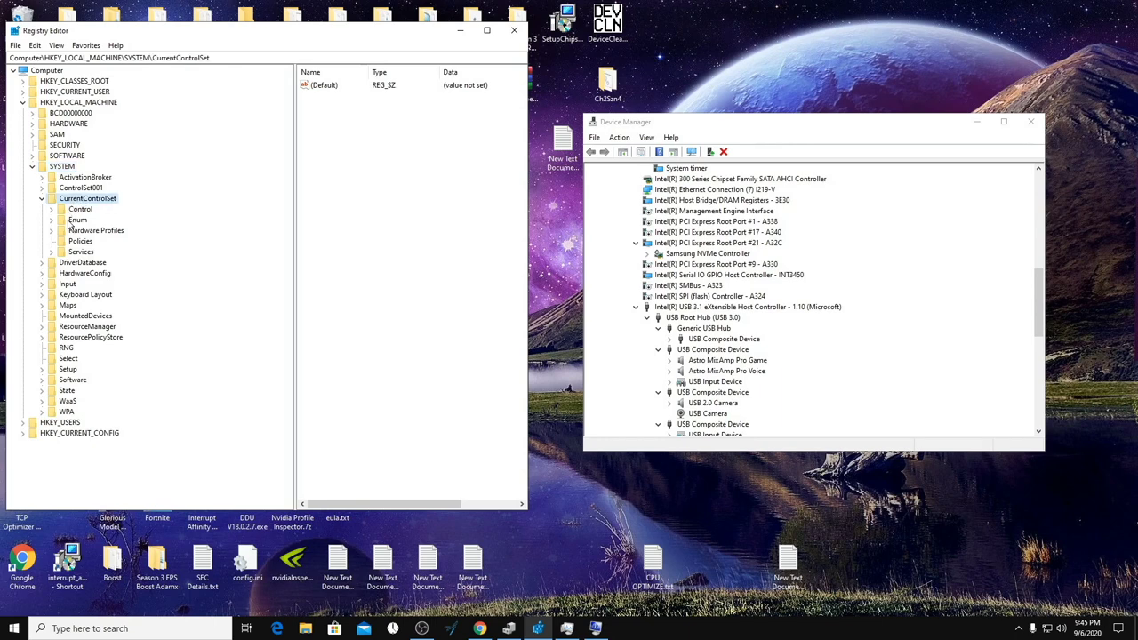
pyautogui.click(51, 251)
pyautogui.click(79, 71)
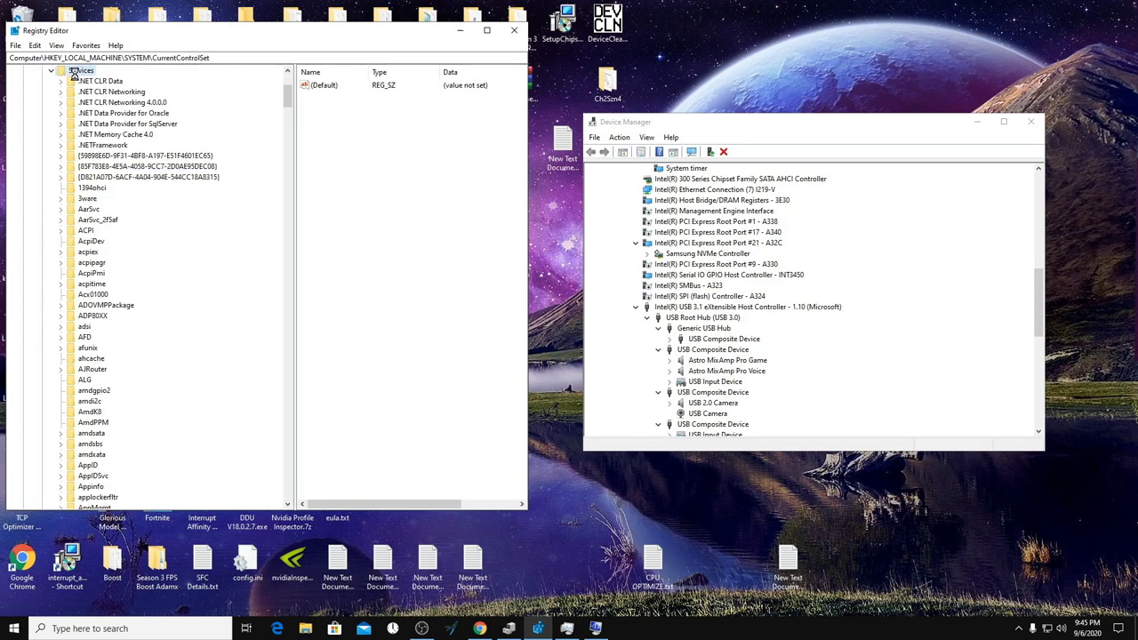
pyautogui.moveTo(287, 98); pyautogui.dragTo(287, 280)
pyautogui.click(87, 231)
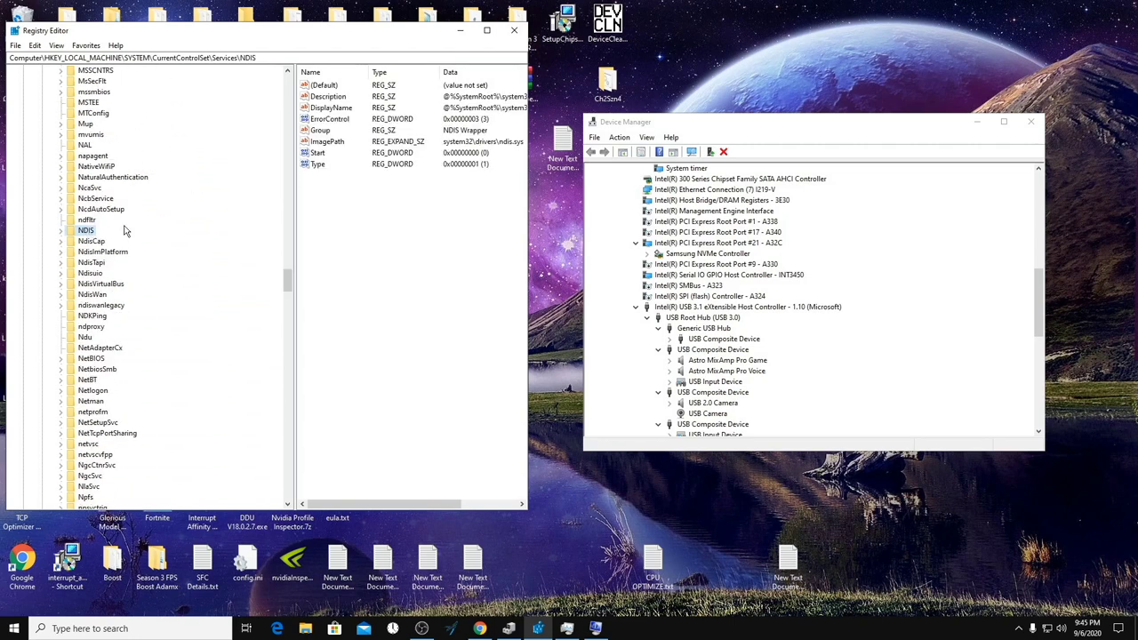
# Add a new subkey under the NDIS key and delete it again
pyautogui.rightClick(126, 229)
pyautogui.moveTo(143, 248)
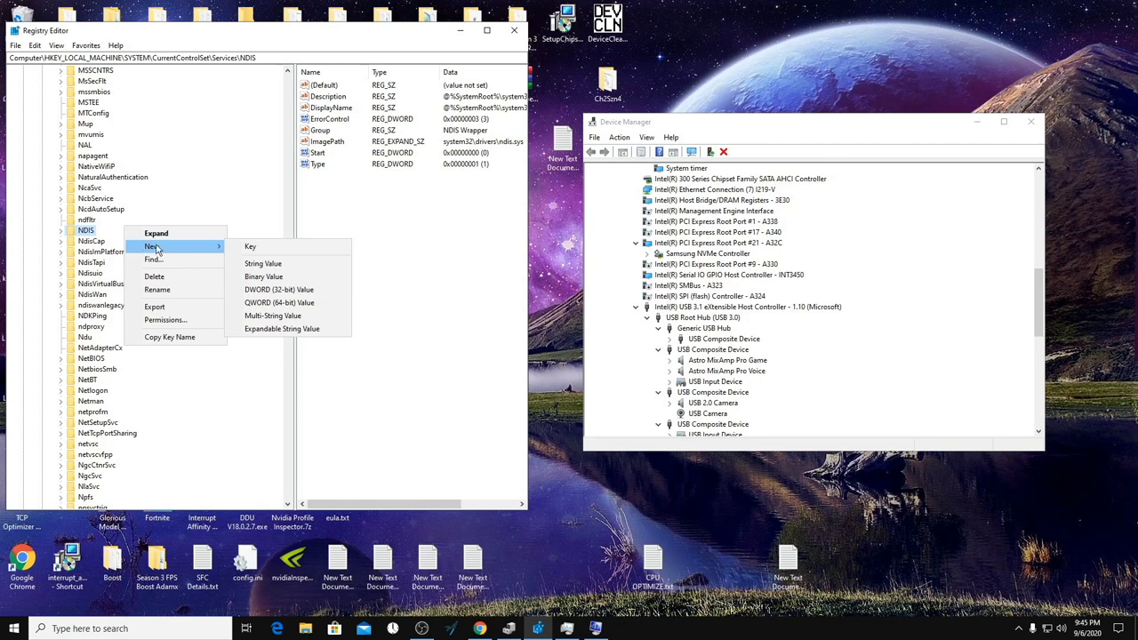
pyautogui.click(250, 248)
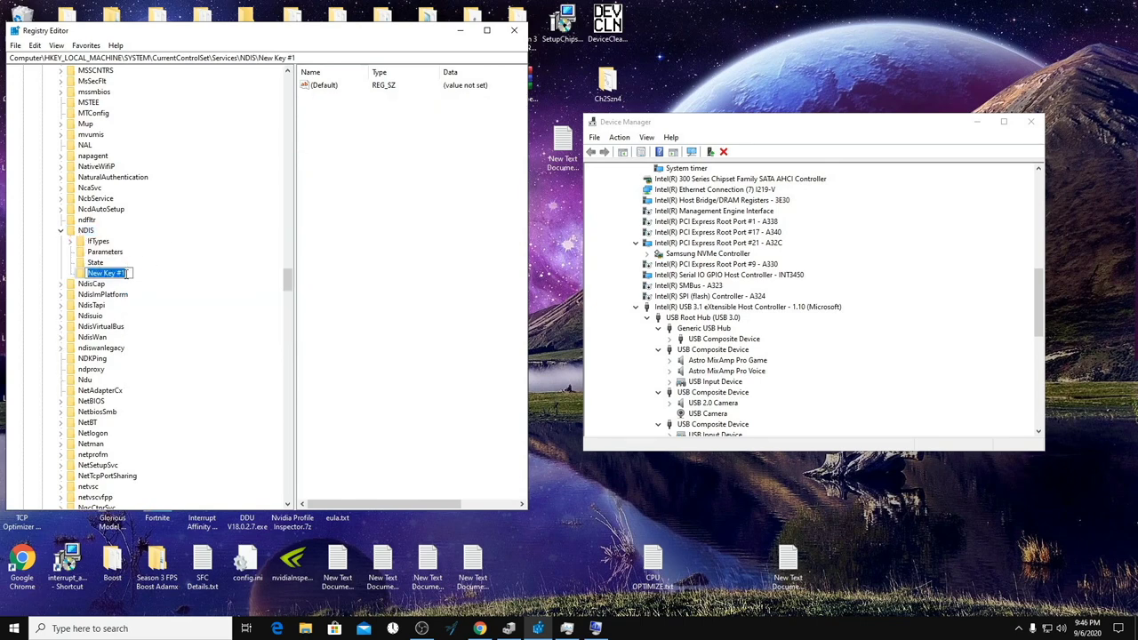
pyautogui.click(143, 286)
pyautogui.rightClick(112, 272)
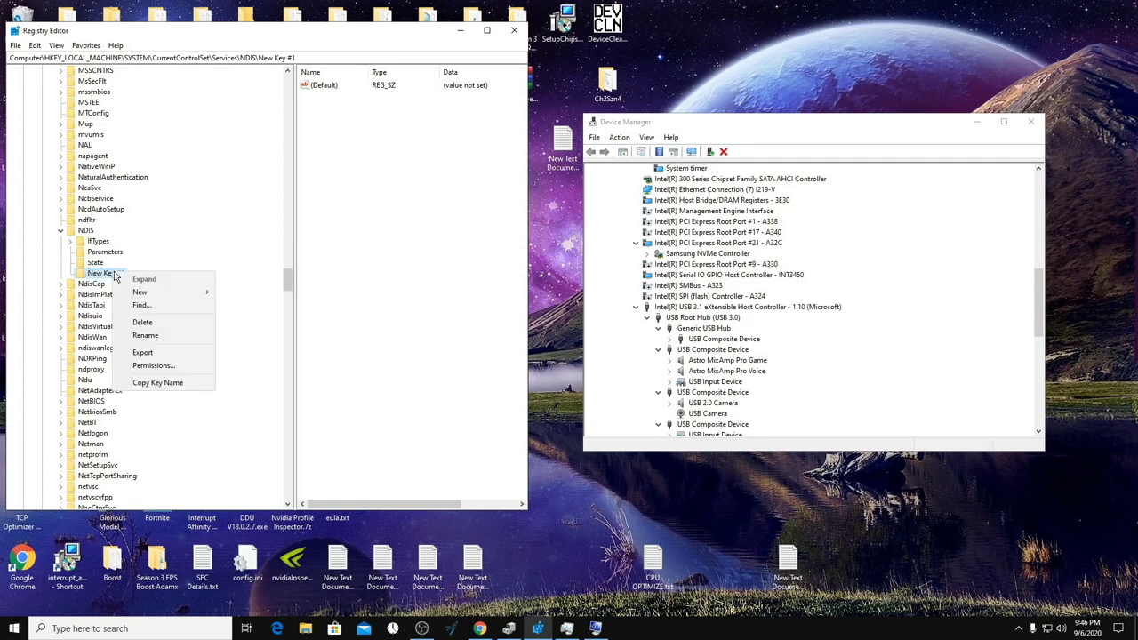
pyautogui.click(140, 330)
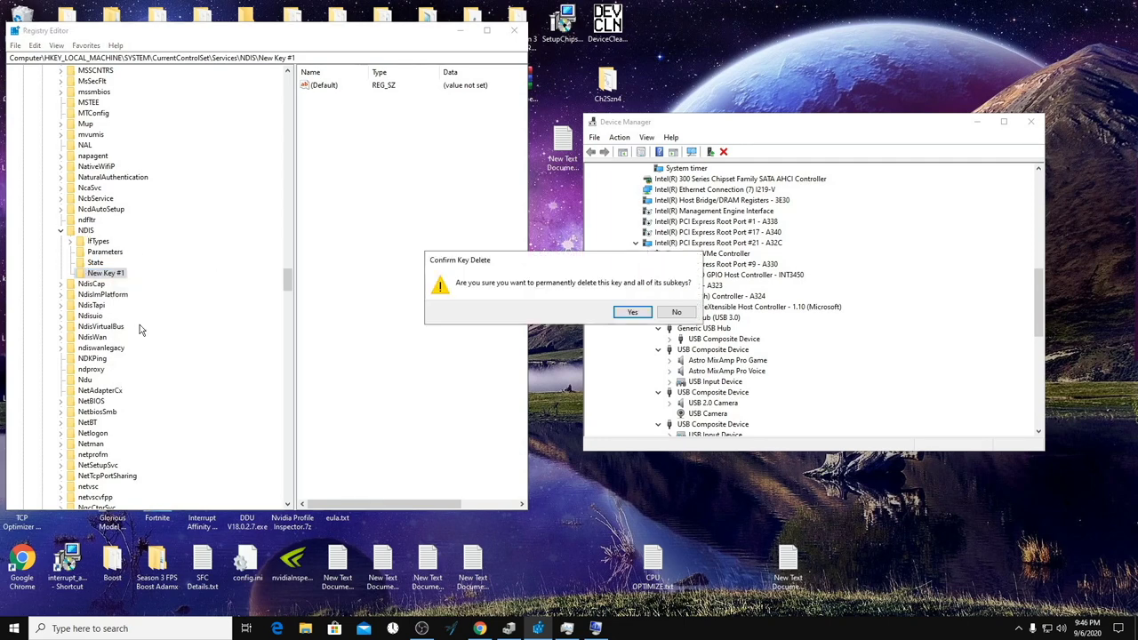
pyautogui.click(633, 313)
# Try to add a new key under the Services key
pyautogui.moveTo(288, 280); pyautogui.dragTo(283, 101)
pyautogui.click(81, 126)
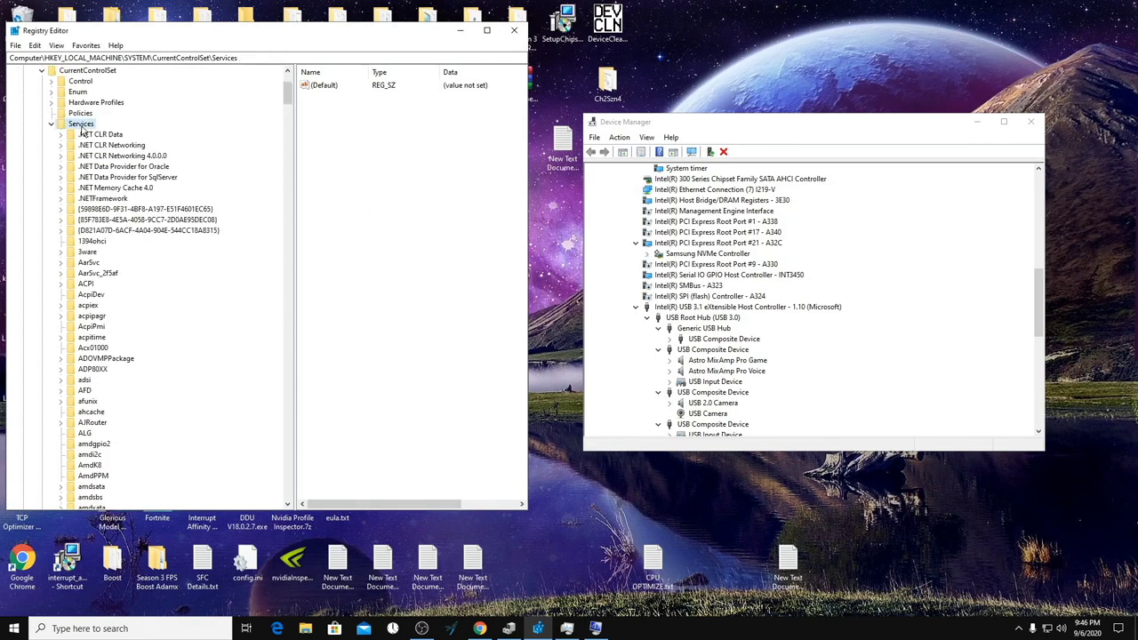
pyautogui.rightClick(81, 129)
pyautogui.moveTo(115, 148)
pyautogui.click(231, 148)
pyautogui.press('Return')
pyautogui.rightClick(112, 496)
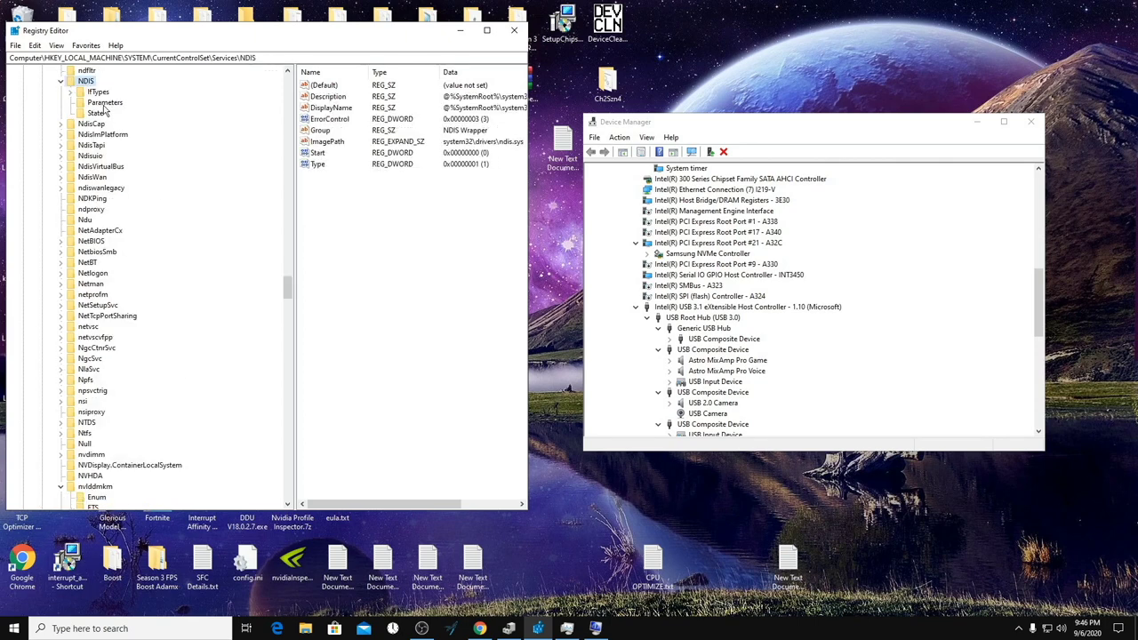
# Open the Parameters subkey of NDIS to display its registry values
pyautogui.rightClick(98, 81)
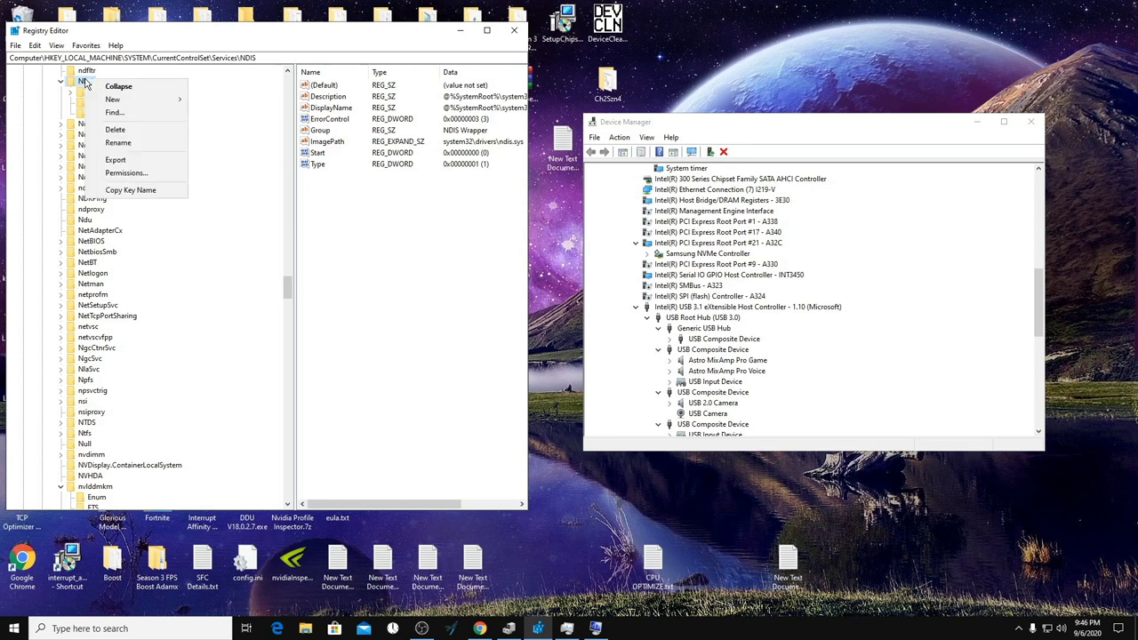
pyautogui.click(223, 74)
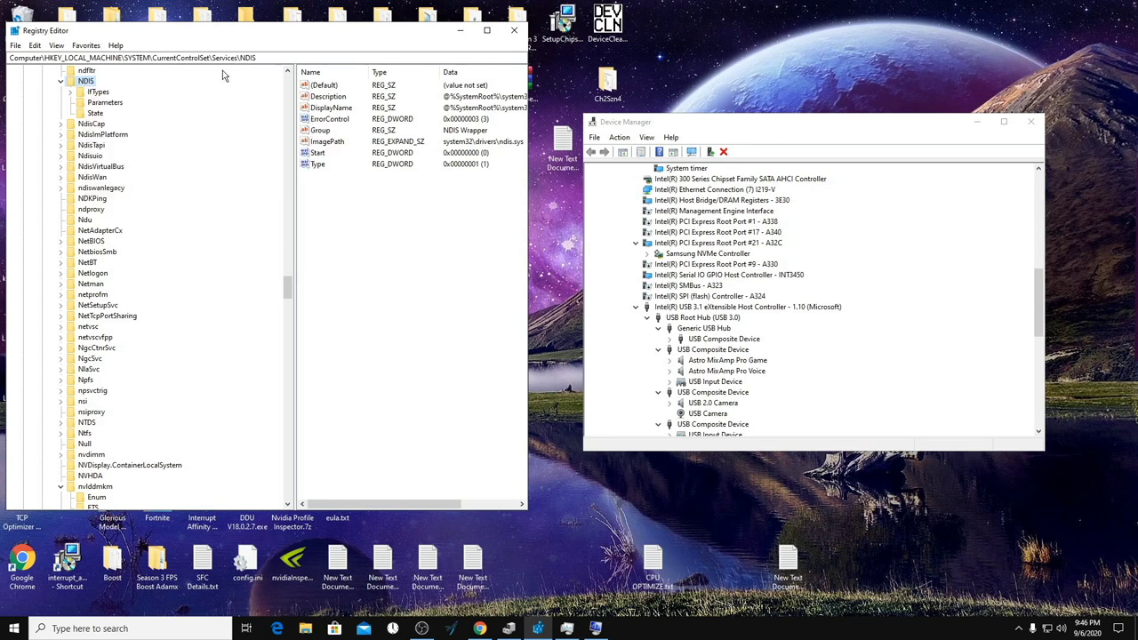
pyautogui.click(104, 103)
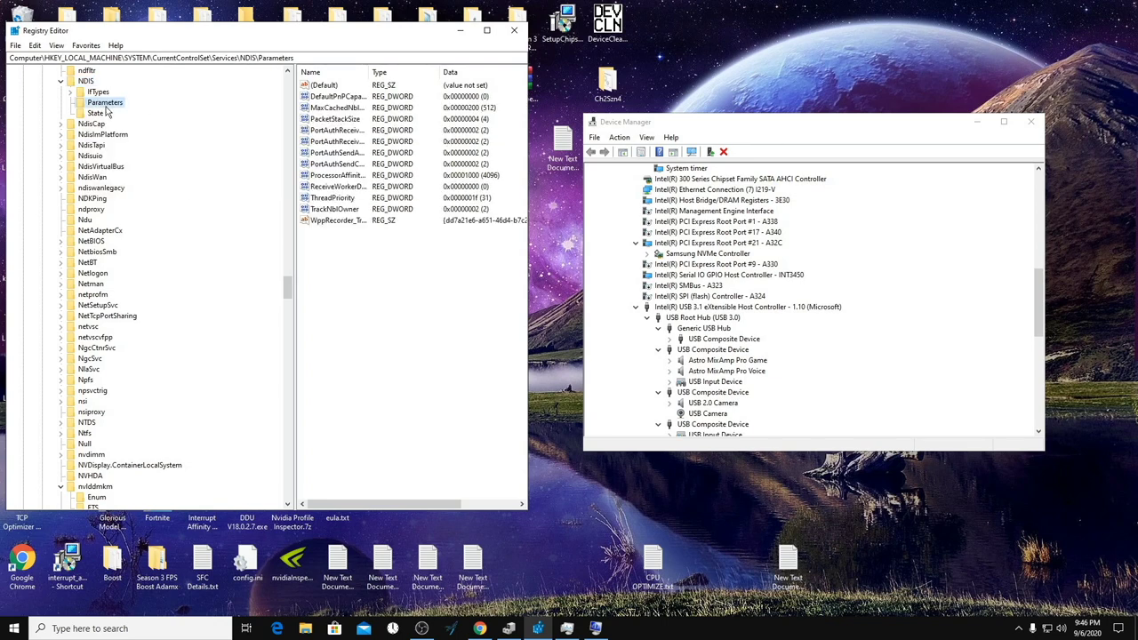
pyautogui.click(324, 198)
pyautogui.rightClick(335, 248)
pyautogui.moveTo(385, 257)
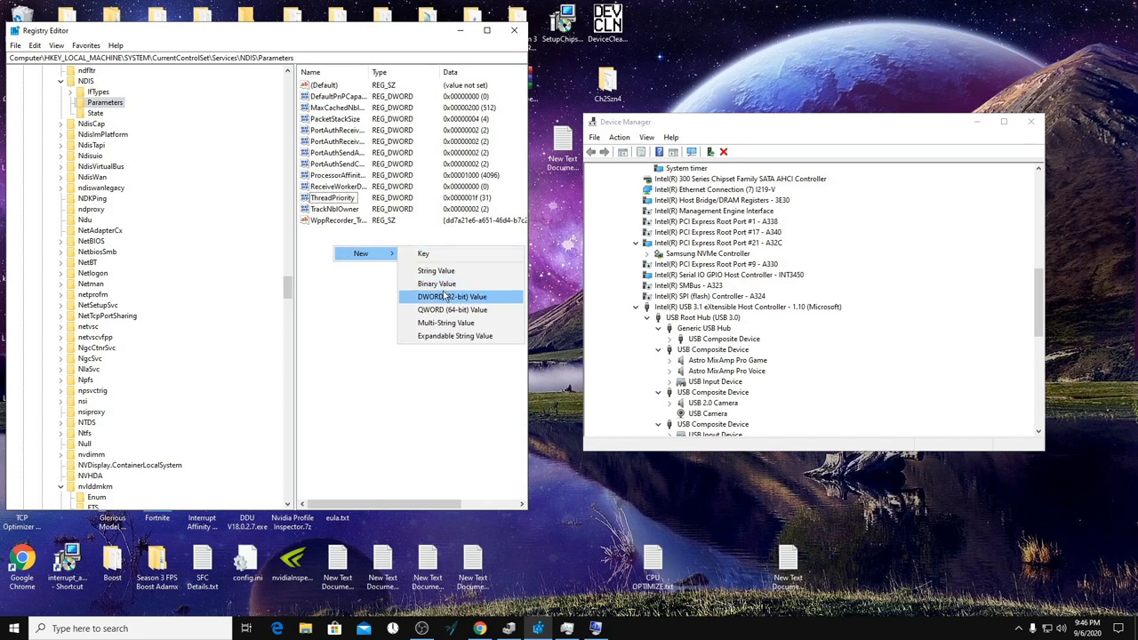
pyautogui.click(348, 296)
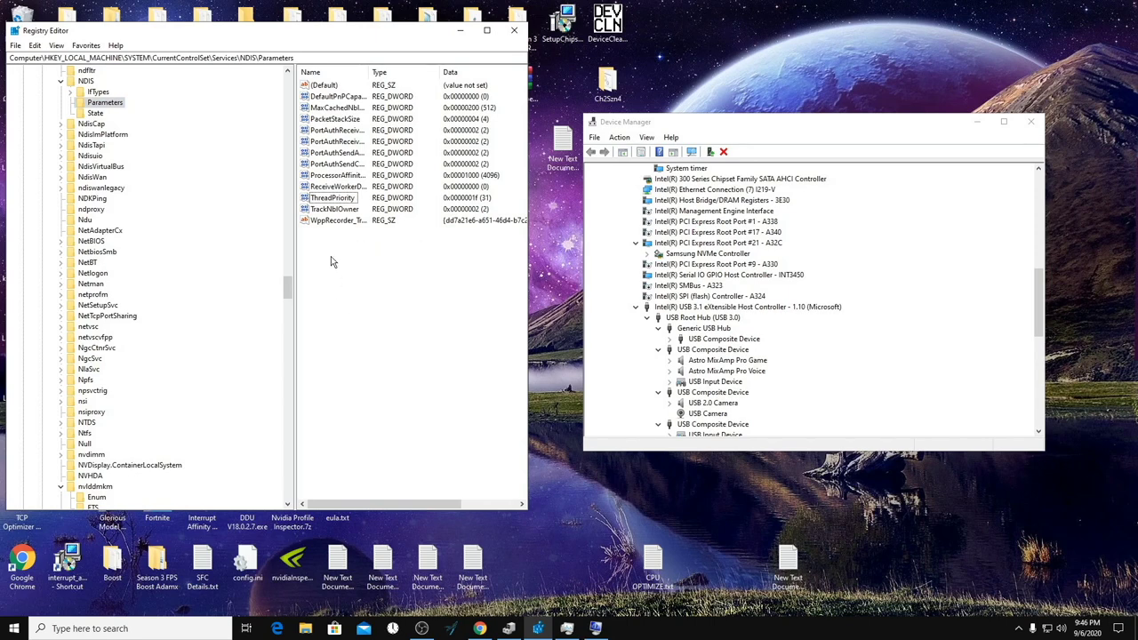
# Open the ThreadPriority value under NDIS\Parameters, review its hexadecimal data and close the editor
pyautogui.click(331, 198)
pyautogui.rightClick(351, 203)
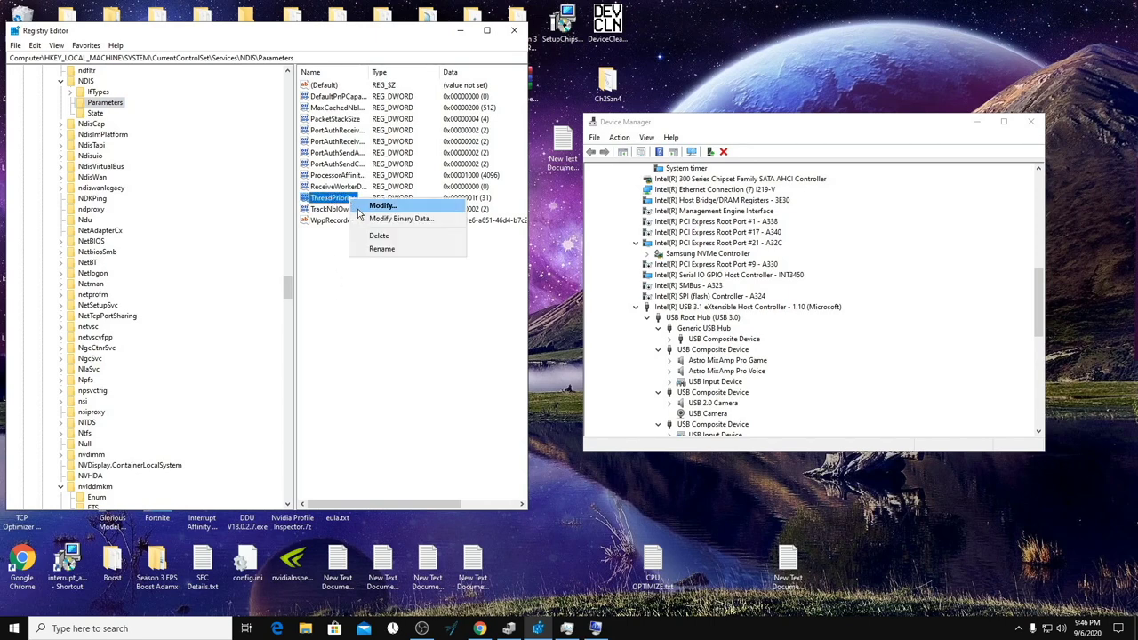
pyautogui.click(359, 210)
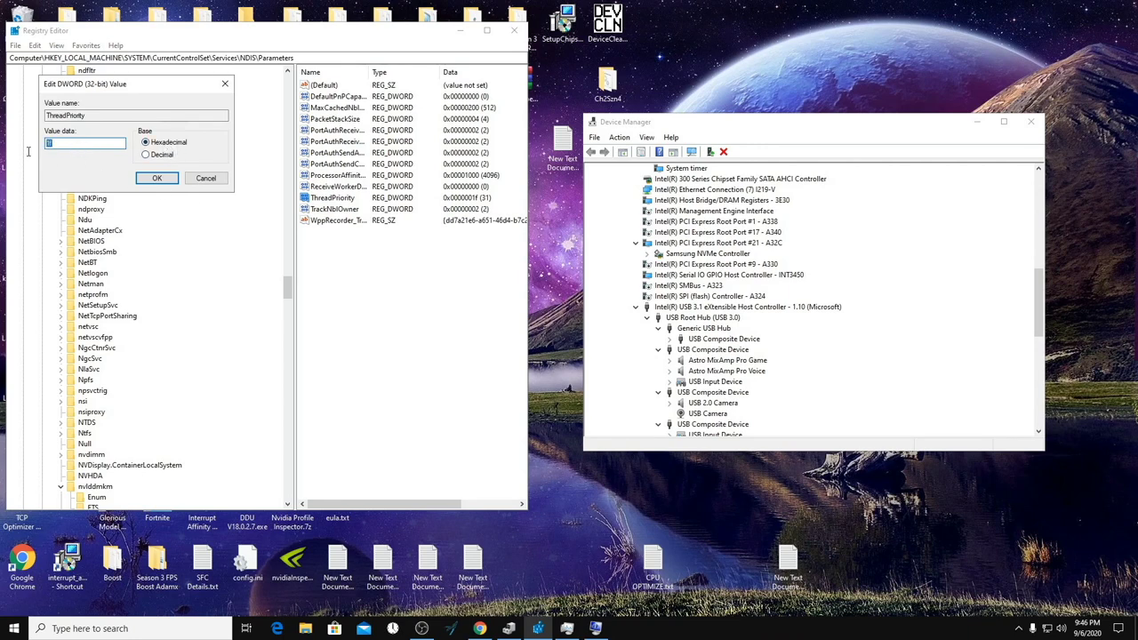
pyautogui.click(156, 179)
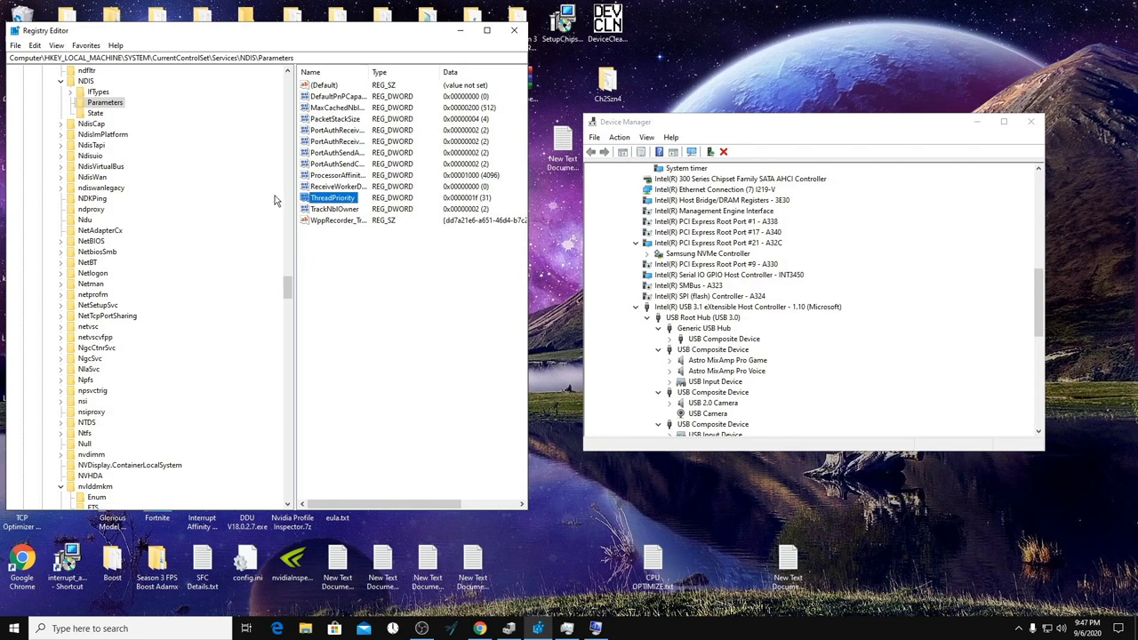
pyautogui.click(351, 176)
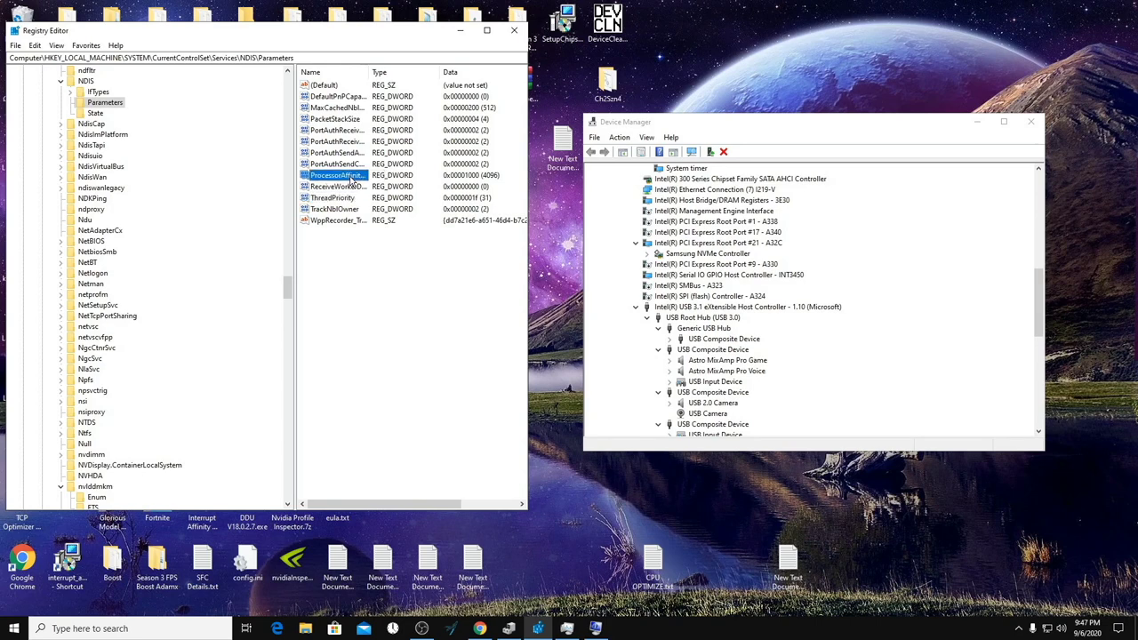
pyautogui.rightClick(360, 262)
pyautogui.moveTo(369, 261)
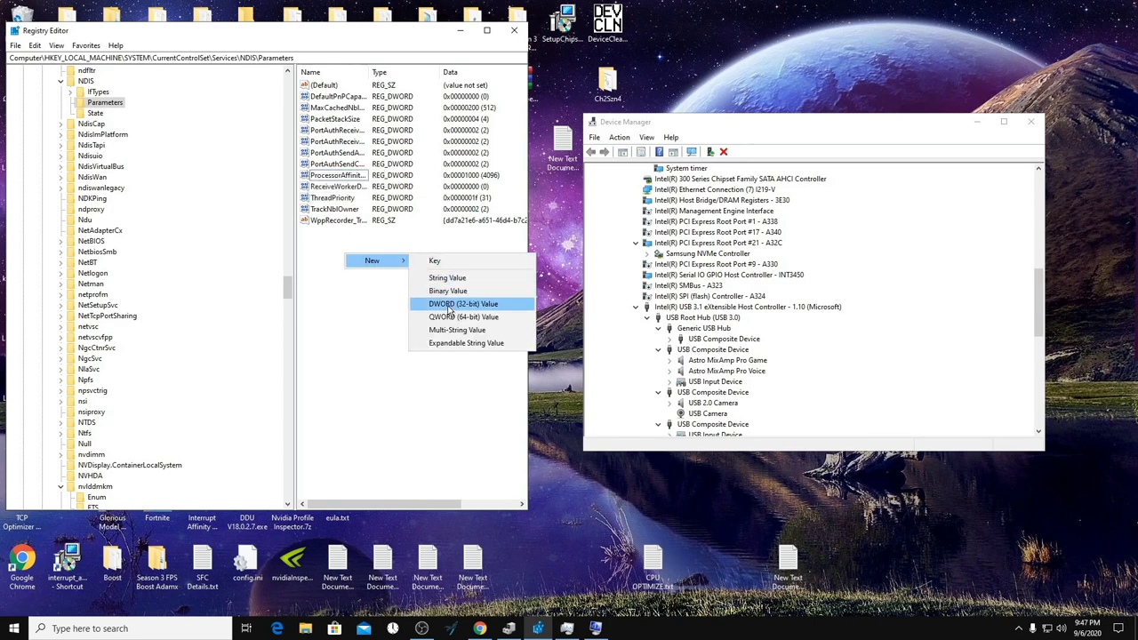
# Open the ProcessorAffinityMask value under NDIS\Parameters for editing
pyautogui.click(328, 178)
pyautogui.rightClick(336, 176)
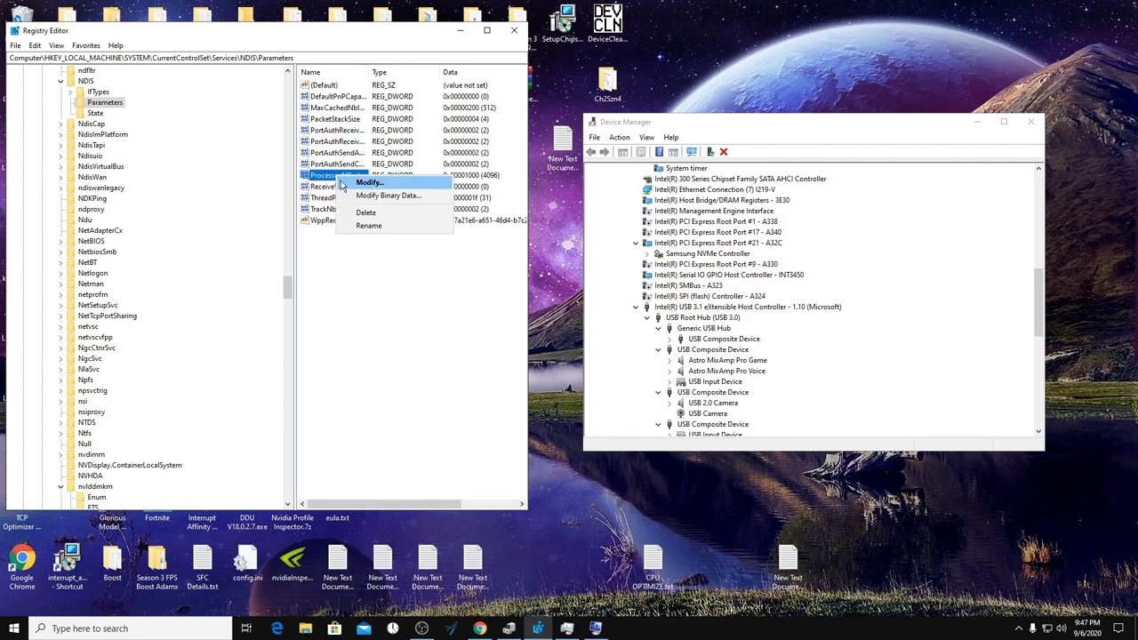
pyautogui.click(349, 183)
pyautogui.moveTo(125, 119); pyautogui.dragTo(40, 119)
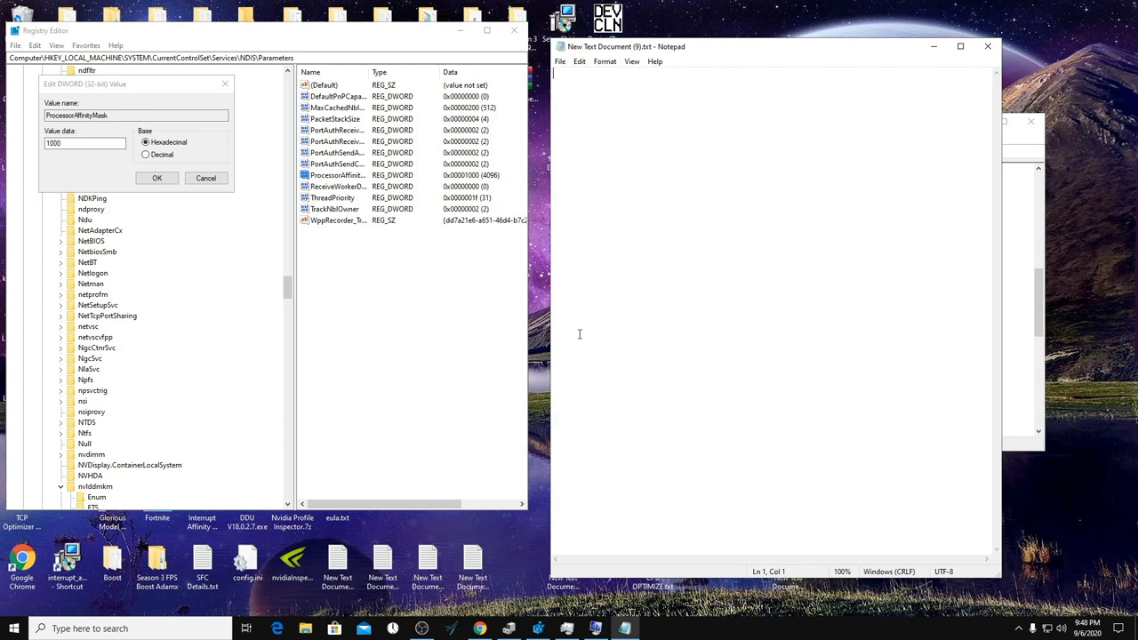
# Check the logical processor graphs in Task Manager, and write 00000000 in the empty Notepad document
pyautogui.click(566, 628)
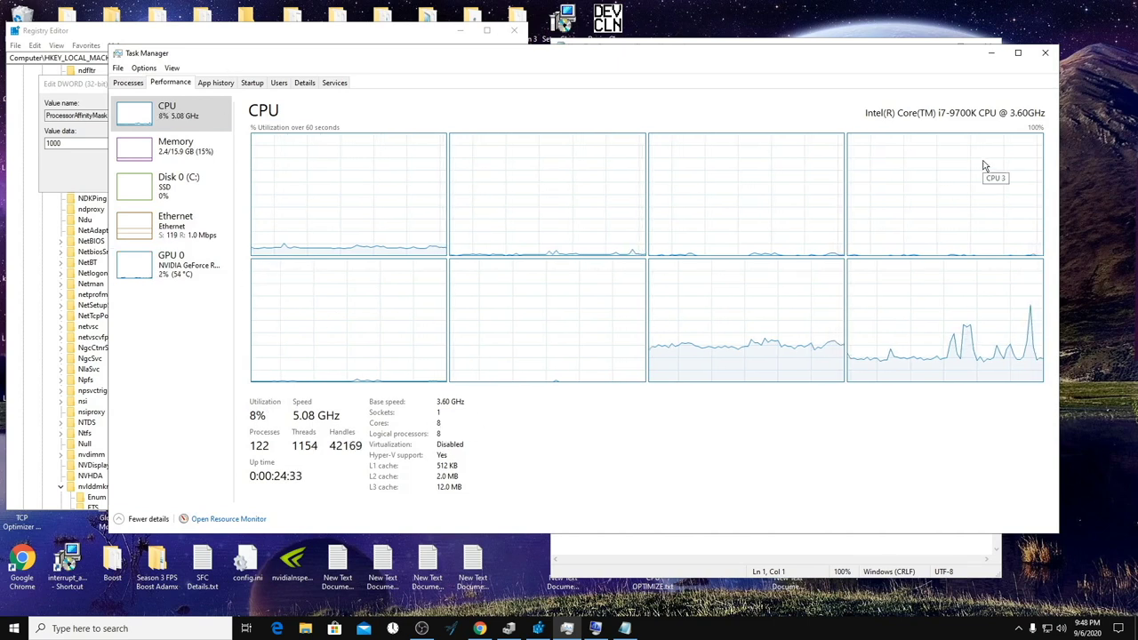
pyautogui.click(991, 53)
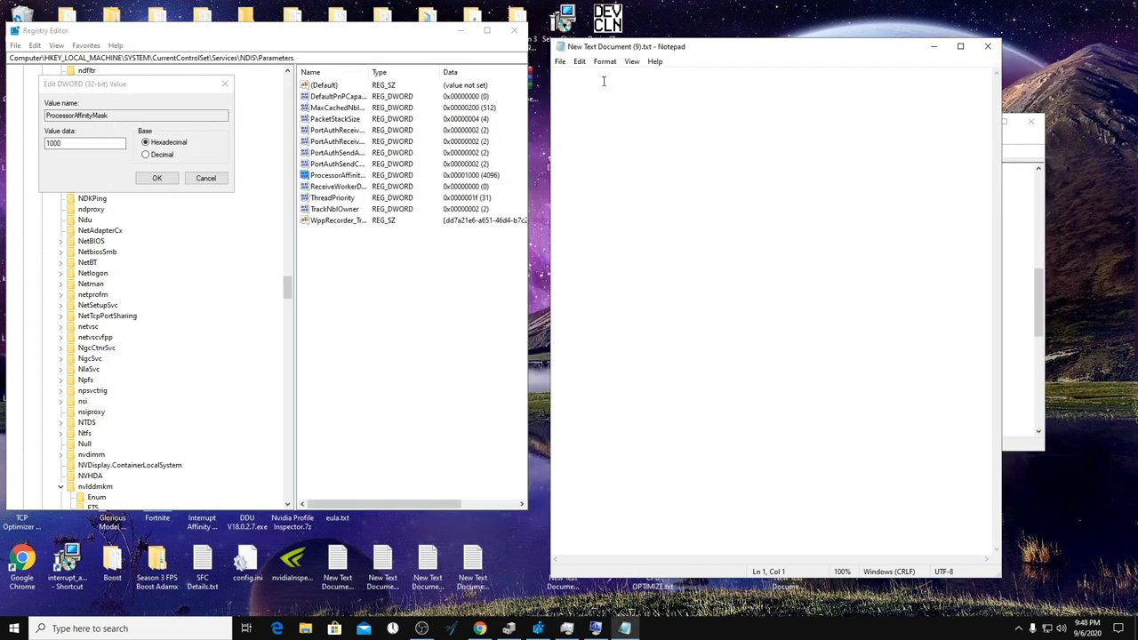
pyautogui.write('00000000')
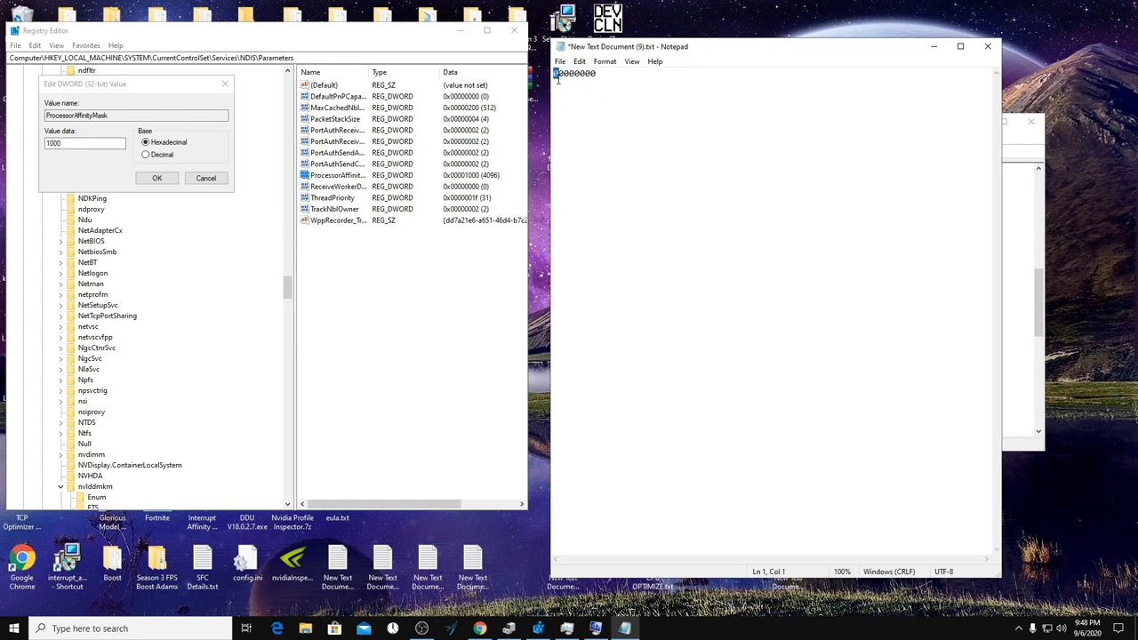
pyautogui.click(595, 77)
# Compare the Notepad digits with the ProcessorAffinityMask data and change the fifth digit to 1, making 00001000
pyautogui.click(47, 145)
pyautogui.moveTo(47, 145); pyautogui.dragTo(60, 148)
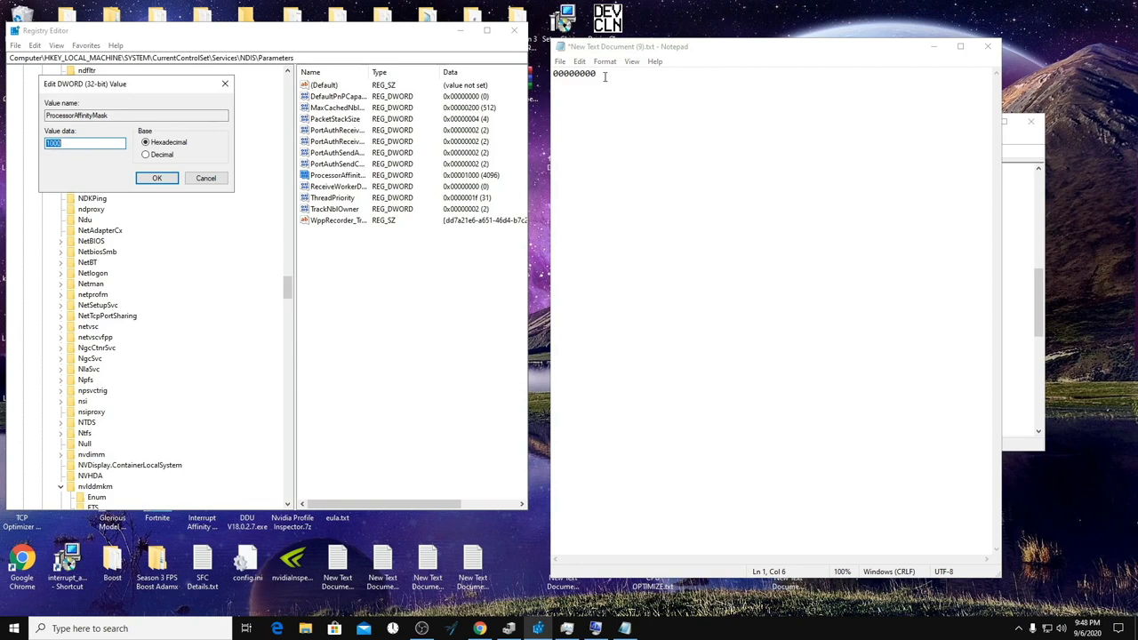
pyautogui.click(569, 77)
pyautogui.moveTo(569, 77); pyautogui.dragTo(574, 77)
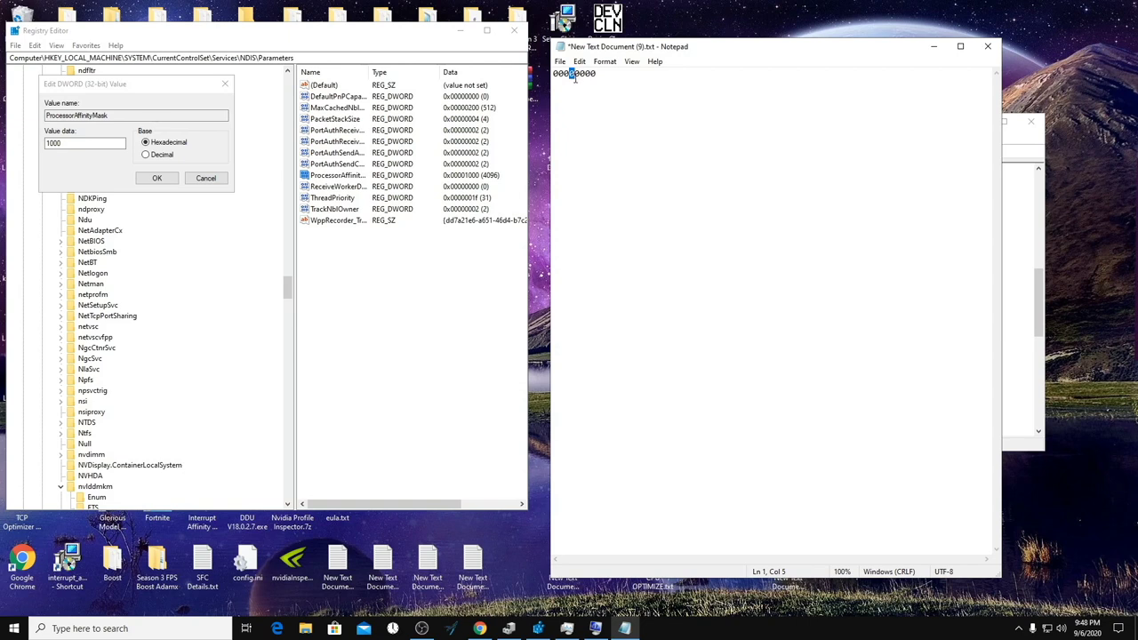
pyautogui.moveTo(574, 78); pyautogui.dragTo(578, 78)
pyautogui.write('1')
# Examine the digits of the mask in Notepad against the logical processor graphs in Task Manager
pyautogui.moveTo(609, 74); pyautogui.dragTo(565, 80)
pyautogui.click(589, 126)
pyautogui.moveTo(601, 80); pyautogui.dragTo(556, 84)
pyautogui.click(575, 76)
pyautogui.moveTo(579, 76); pyautogui.dragTo(575, 78)
pyautogui.click(567, 629)
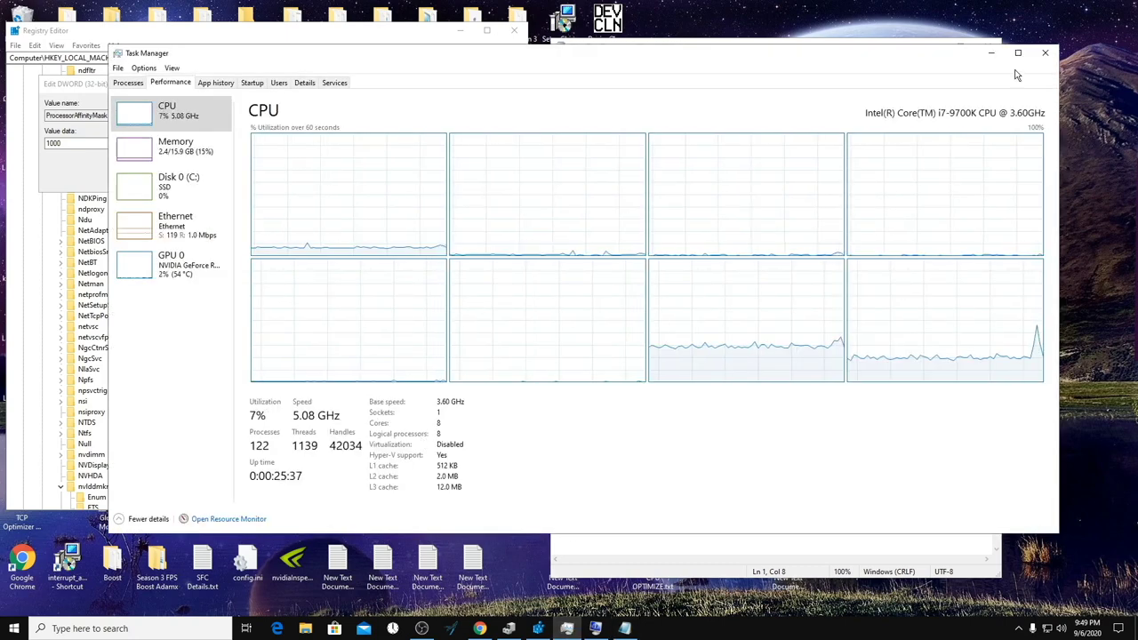
pyautogui.click(992, 54)
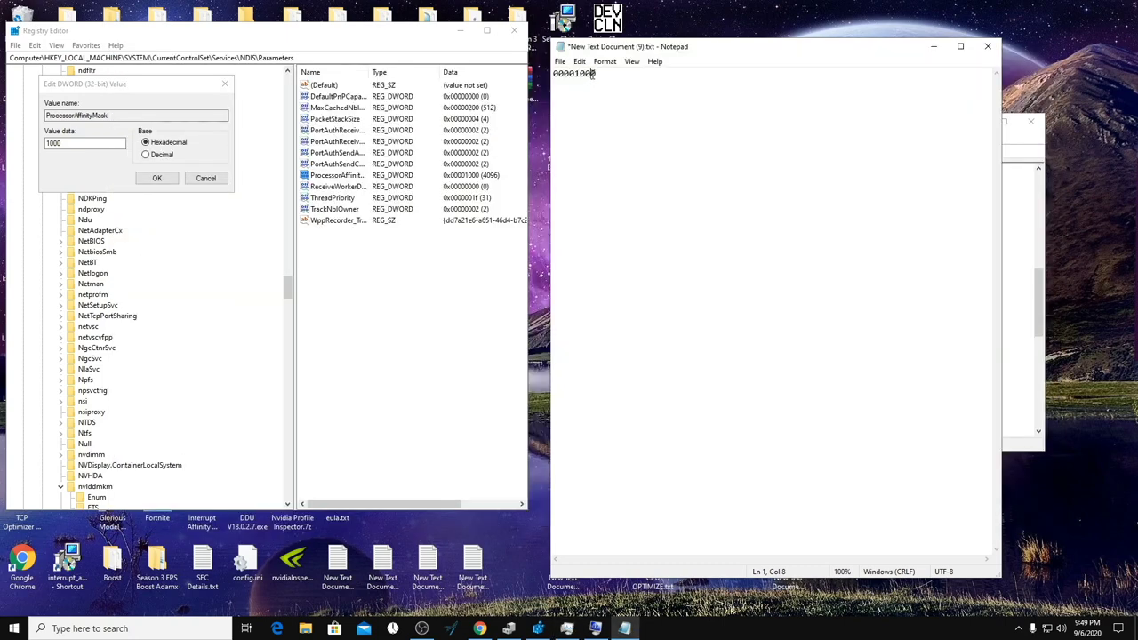
# Change the Notepad mask to 00001100 and label it "4 cores 8 processors"
pyautogui.moveTo(596, 75); pyautogui.dragTo(585, 75)
pyautogui.write('4 cores 8 processors')
pyautogui.click(573, 74)
pyautogui.write('0')
pyautogui.press('Delete')
pyautogui.press('Delete')
pyautogui.press('Delete')
pyautogui.press('Delete')
pyautogui.write('1100')
# Add a second line reading "00001000 8 cores 8 processors" to the Notepad document
pyautogui.moveTo(720, 72); pyautogui.dragTo(614, 74)
pyautogui.press('End')
pyautogui.press('Return')
pyautogui.write('00000000 8 cores 8 processors')
pyautogui.press('BackSpace')
pyautogui.write('1')
pyautogui.click(593, 100)
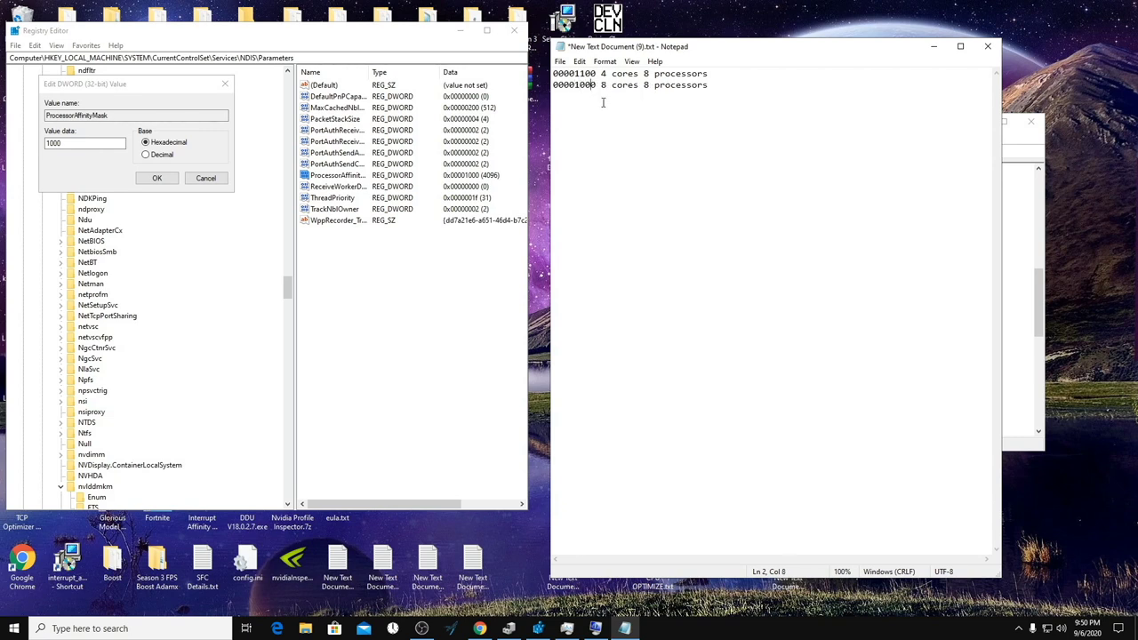
# Examine the "4 cores 8 processors" line in Notepad, highlighting its label and groups of mask digits
pyautogui.moveTo(601, 74); pyautogui.dragTo(711, 74)
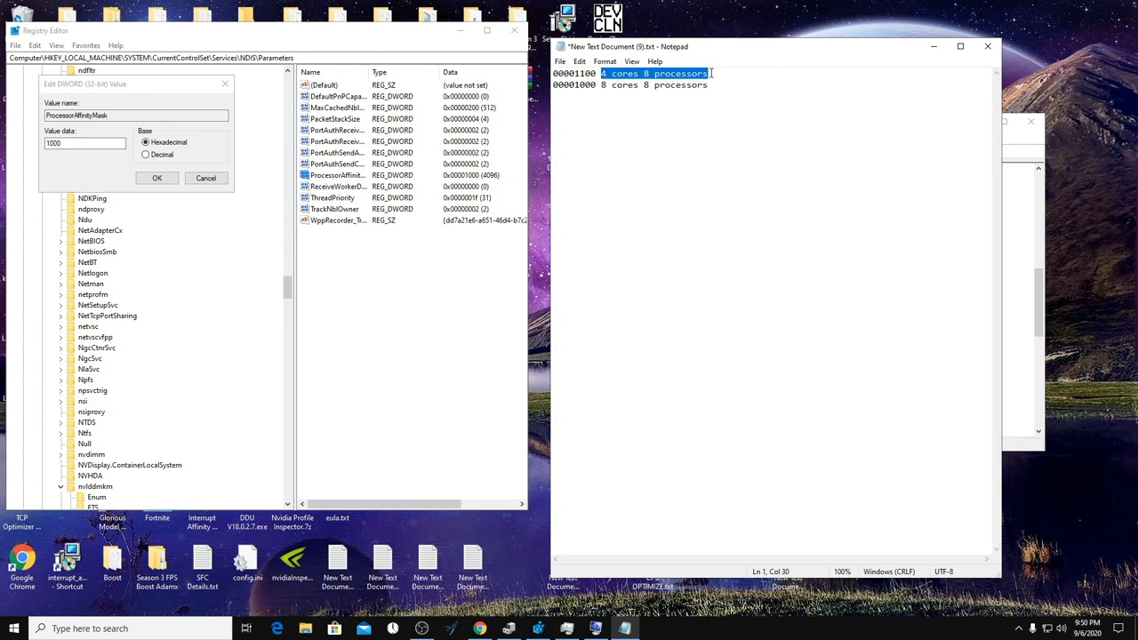
pyautogui.moveTo(600, 76)
pyautogui.mouseDown()
pyautogui.moveTo(587, 86)
pyautogui.moveTo(595, 75)
pyautogui.mouseUp()
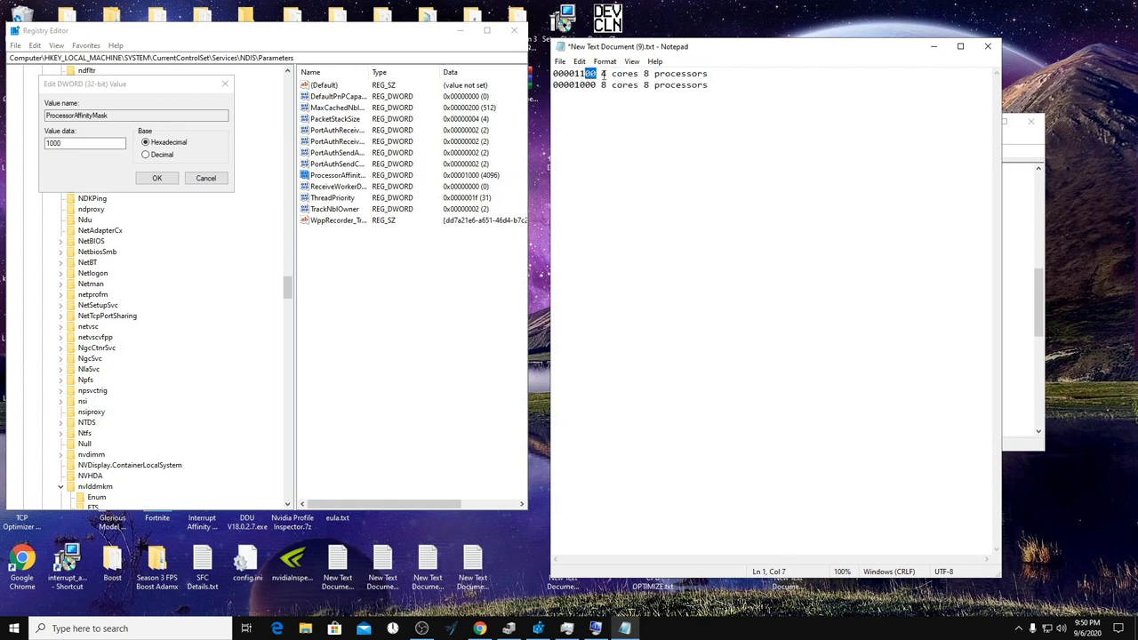
pyautogui.click(655, 75)
pyautogui.moveTo(596, 74); pyautogui.dragTo(563, 75)
pyautogui.click(558, 75)
pyautogui.moveTo(566, 75); pyautogui.dragTo(552, 75)
# Leave the Notepad notes and value editor, switch to the Google Docs document in Chrome, and move its window higher
pyautogui.hotkey('ctrl', 'End')
pyautogui.hotkey('alt', 'Tab')
pyautogui.press('Escape')
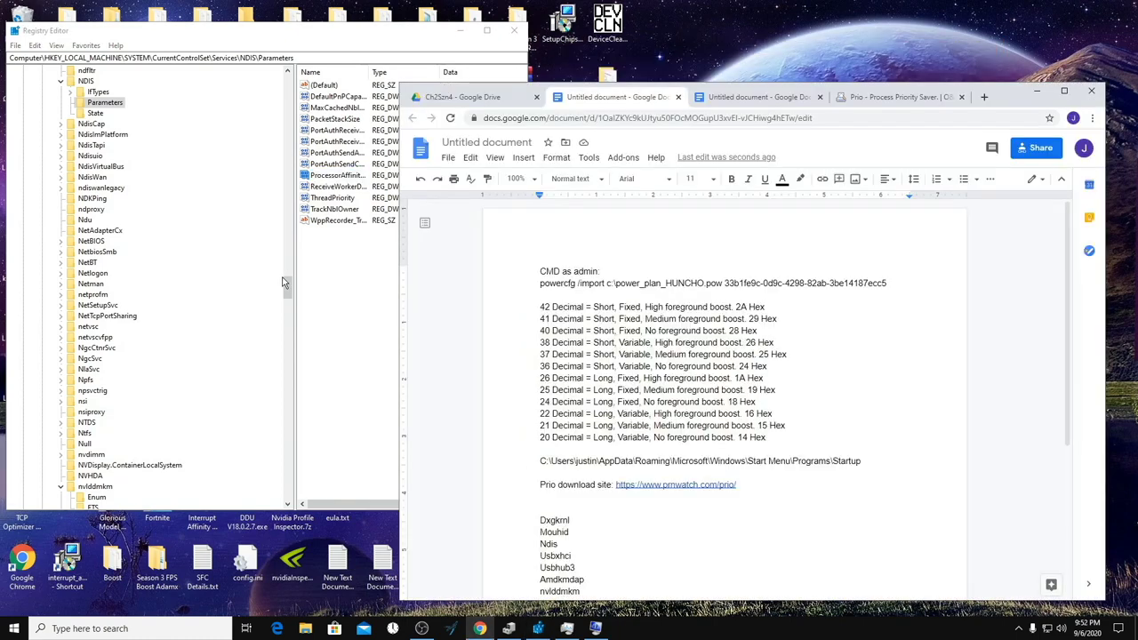
pyautogui.moveTo(1002, 95); pyautogui.dragTo(1037, 19)
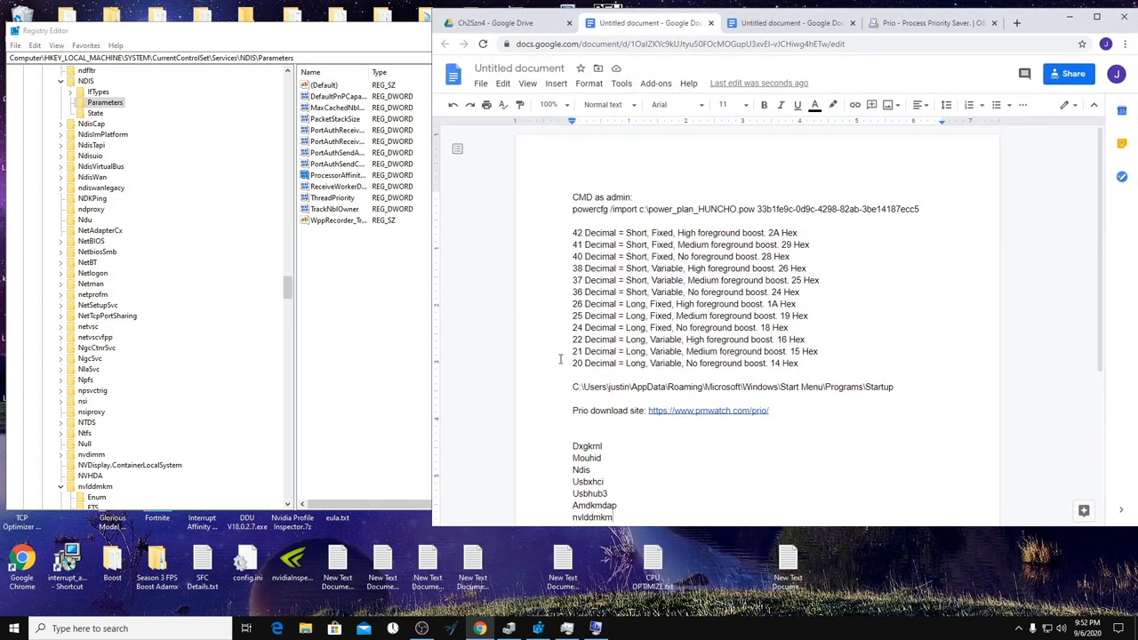
# Review the current registry path and highlight the nvlddmkm entry in the document's list of service names
pyautogui.click(166, 57)
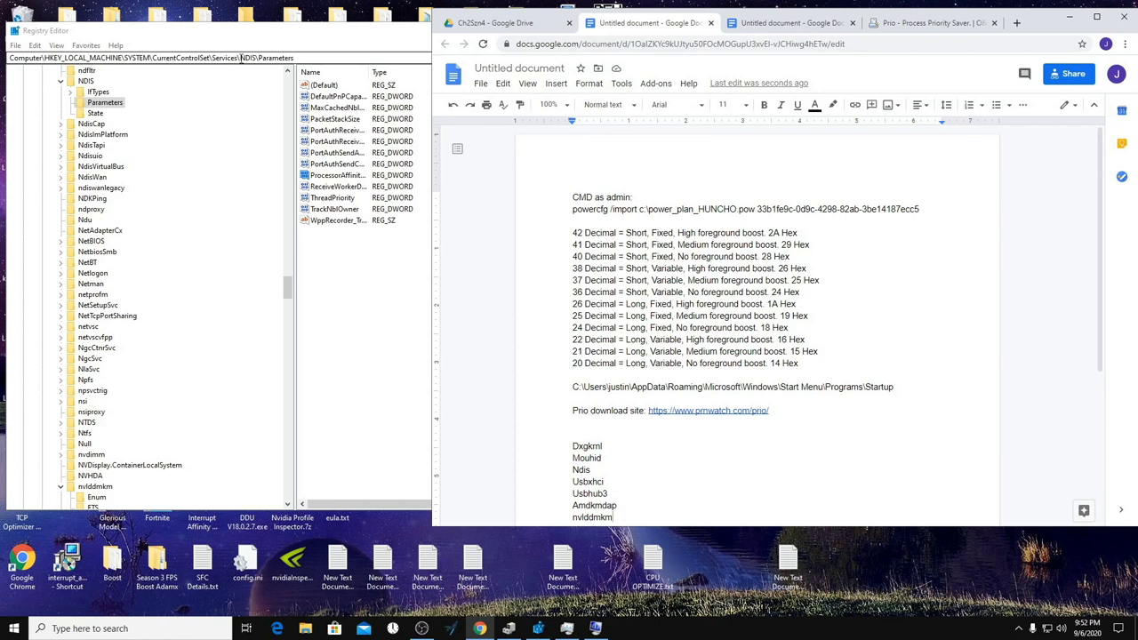
pyautogui.click(295, 277)
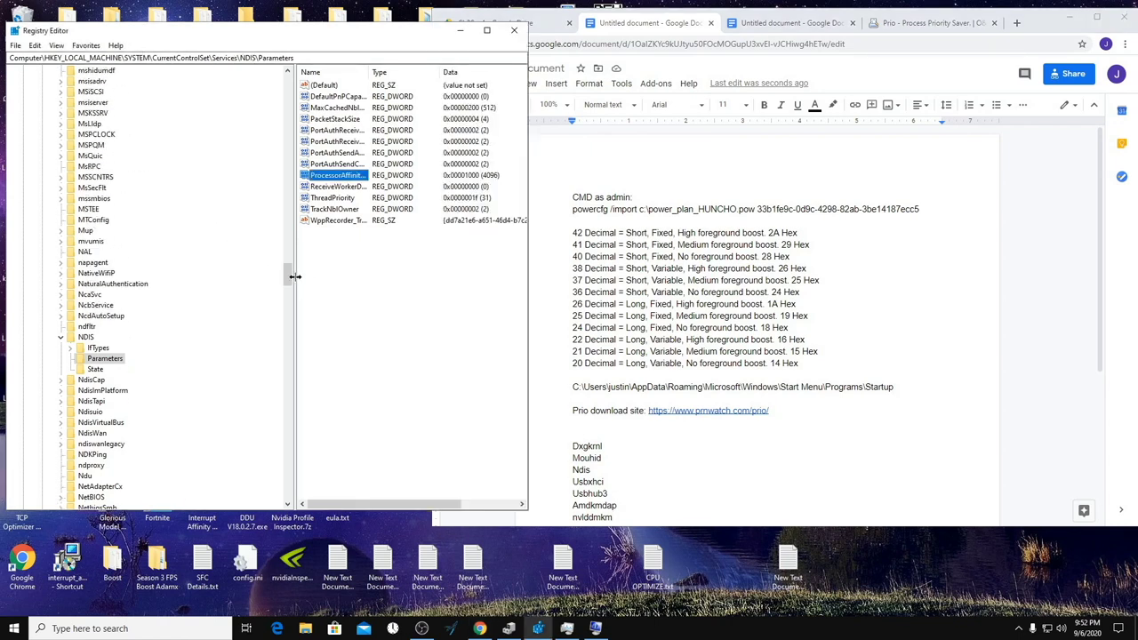
pyautogui.click(622, 454)
pyautogui.moveTo(617, 505); pyautogui.dragTo(567, 517)
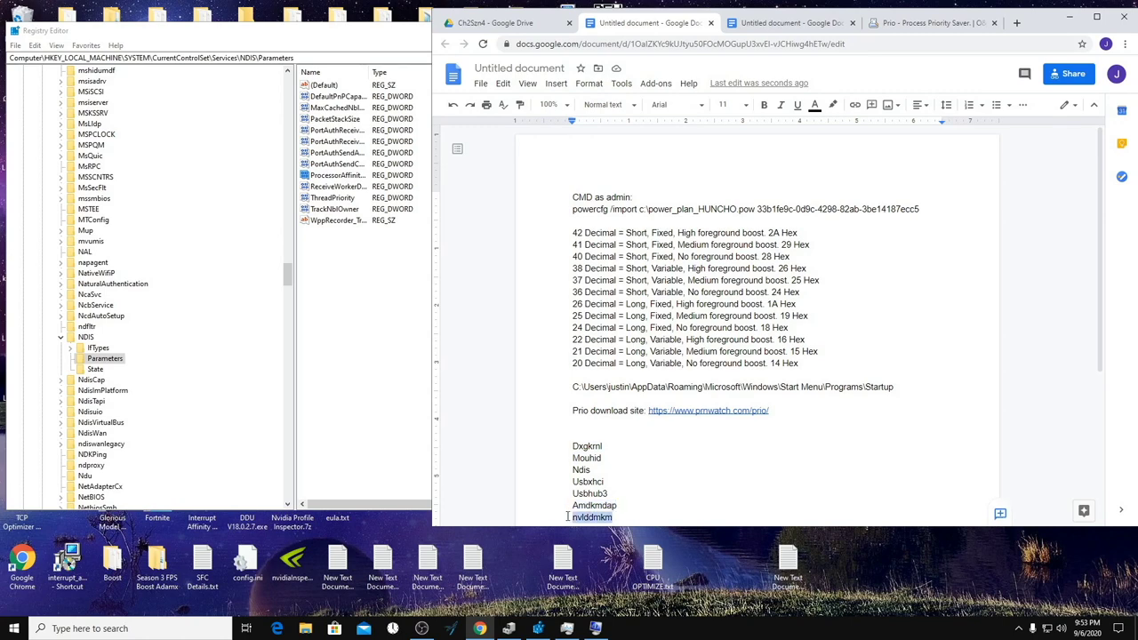
# Open the Parameters subkey of DXGKrnl under CurrentControlSet\Services in Registry Editor
pyautogui.click(290, 277)
pyautogui.moveTo(290, 276); pyautogui.dragTo(286, 175)
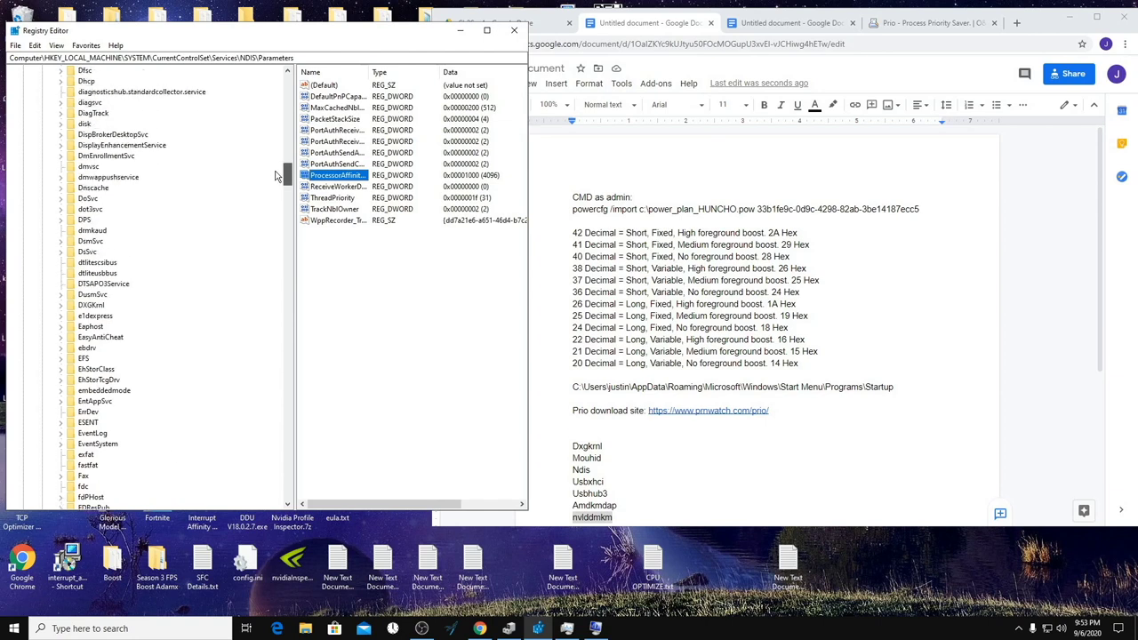
pyautogui.click(93, 305)
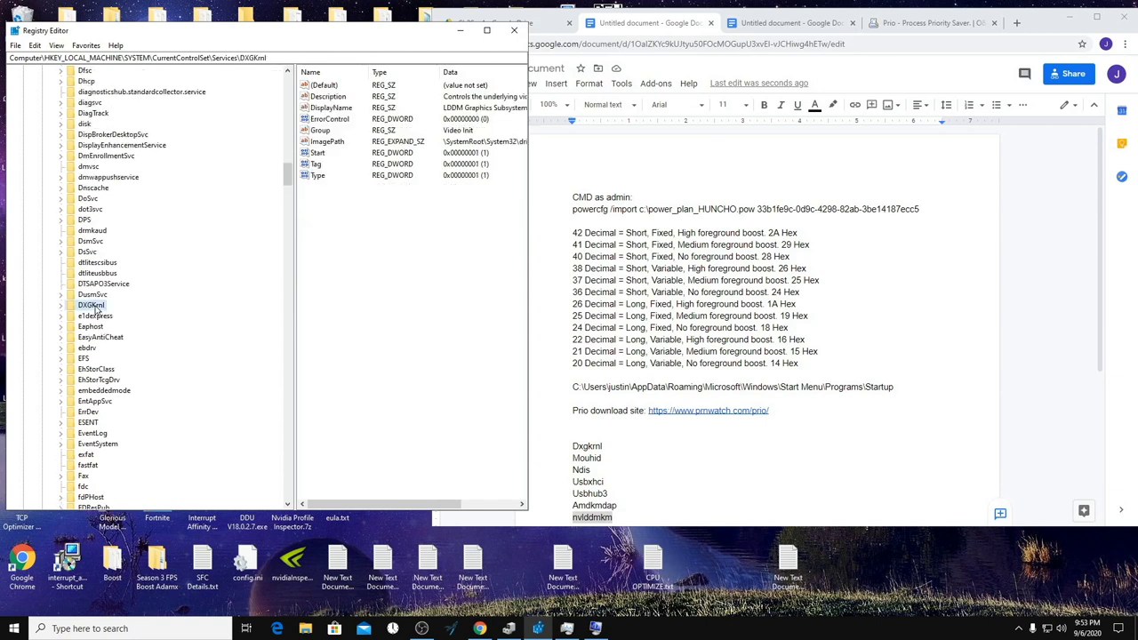
pyautogui.click(61, 306)
pyautogui.click(105, 316)
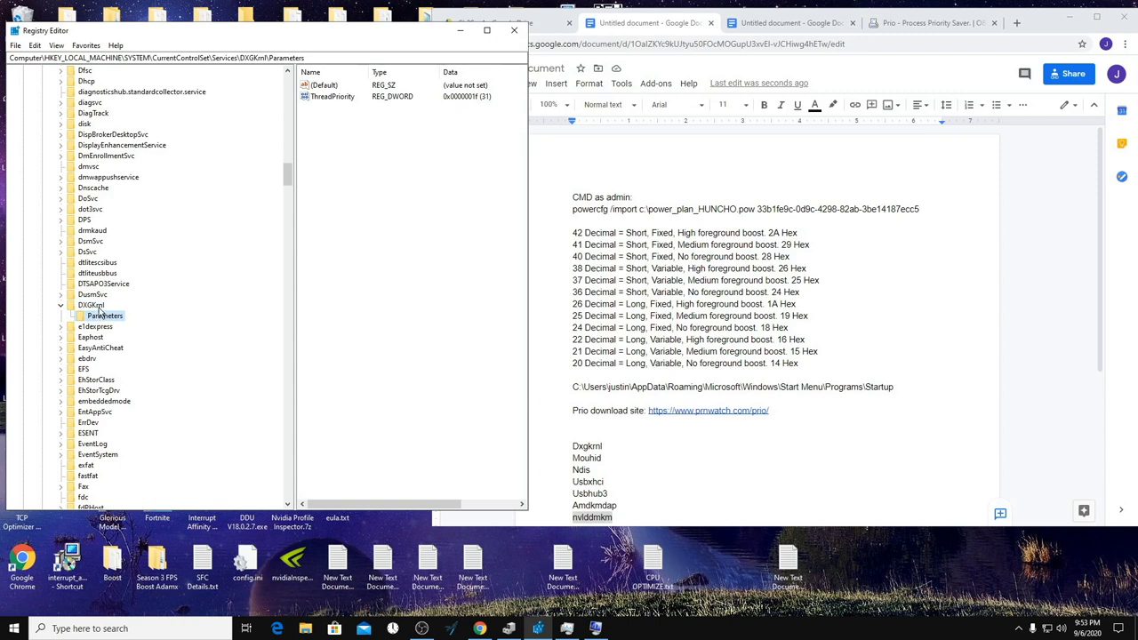
pyautogui.click(98, 307)
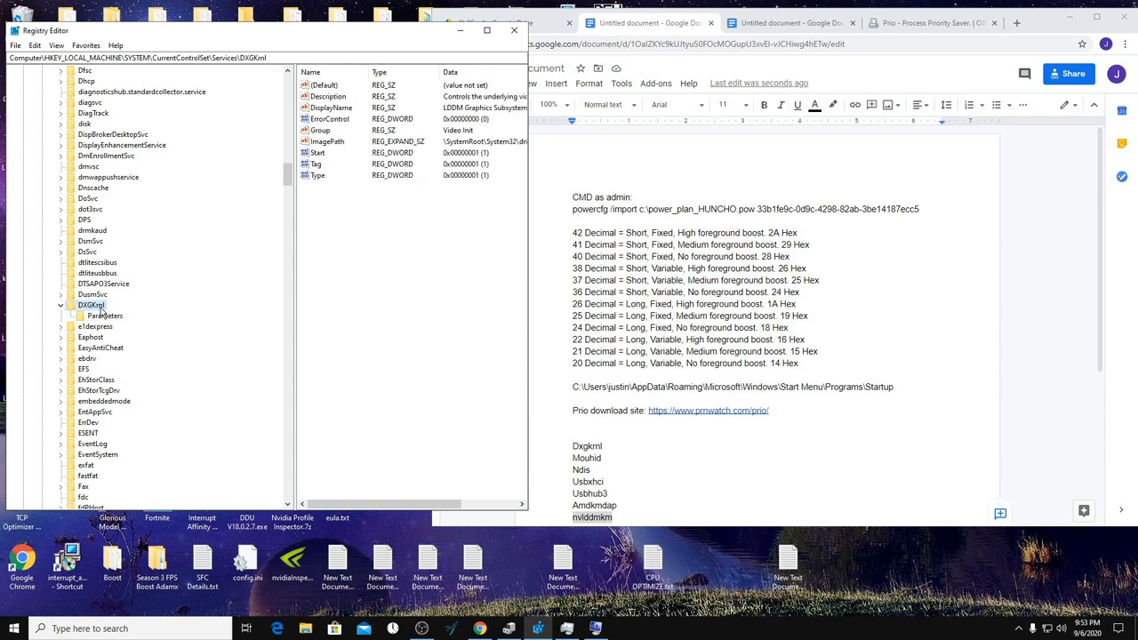
pyautogui.rightClick(101, 306)
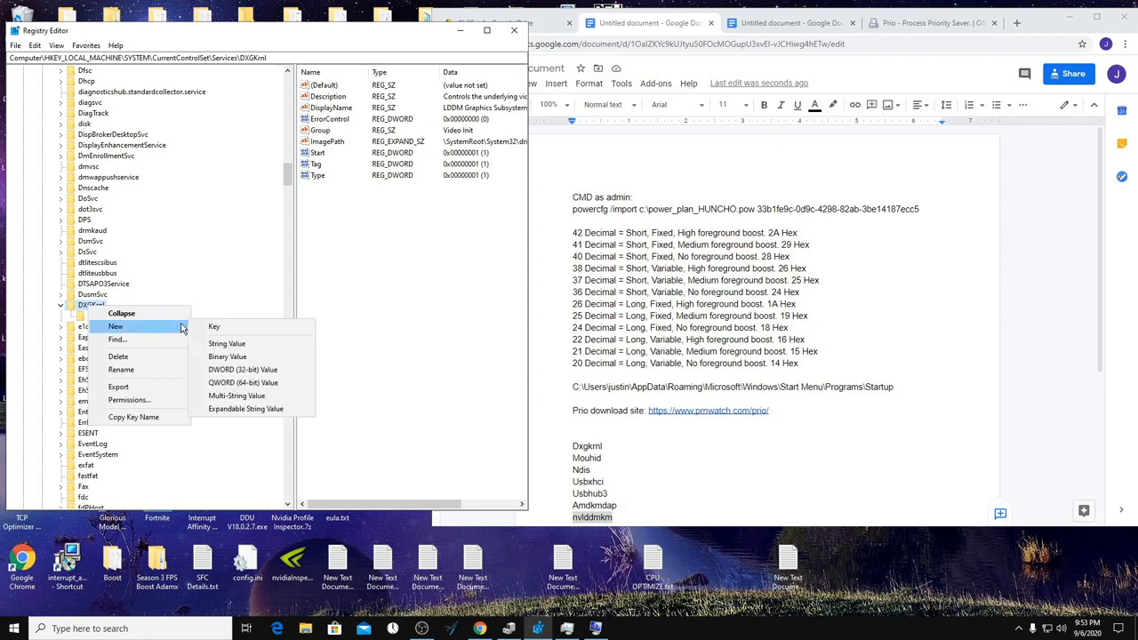
pyautogui.press('Escape')
pyautogui.click(108, 316)
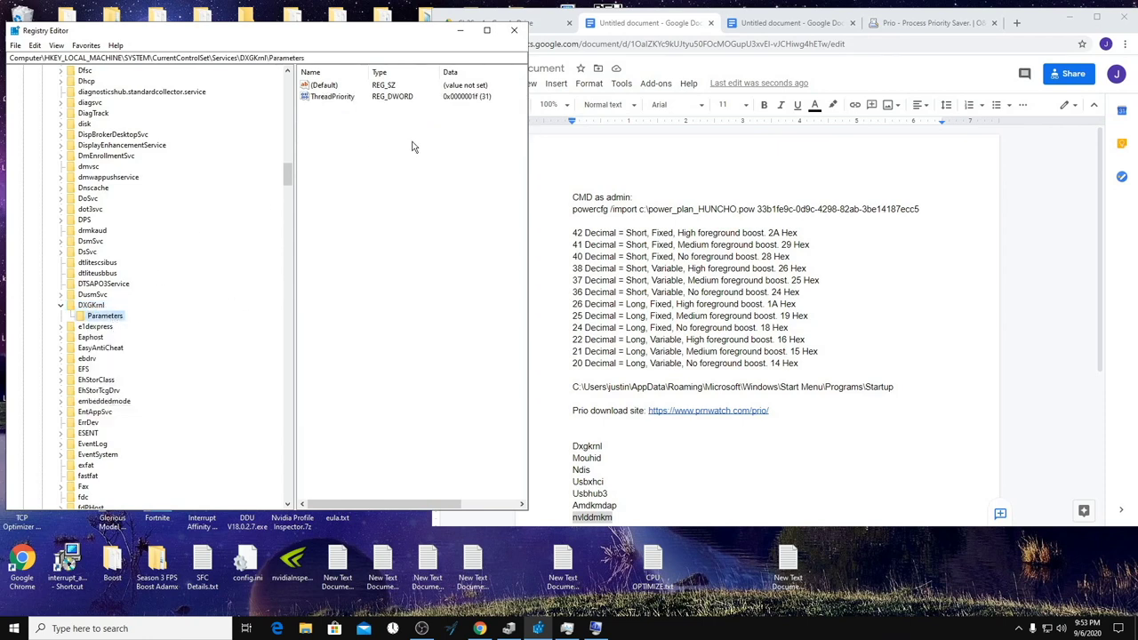
pyautogui.rightClick(334, 131)
pyautogui.moveTo(360, 134)
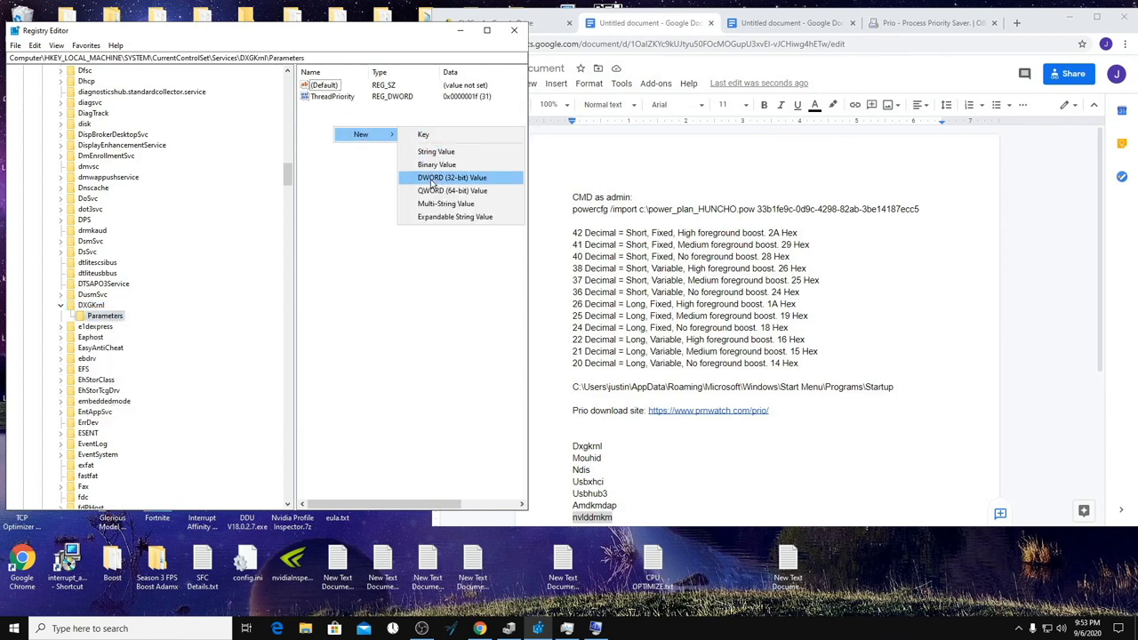
pyautogui.press('Escape')
# Open the ThreadPriority value under DXGKrnl\Parameters, review its data and close the editor
pyautogui.click(321, 97)
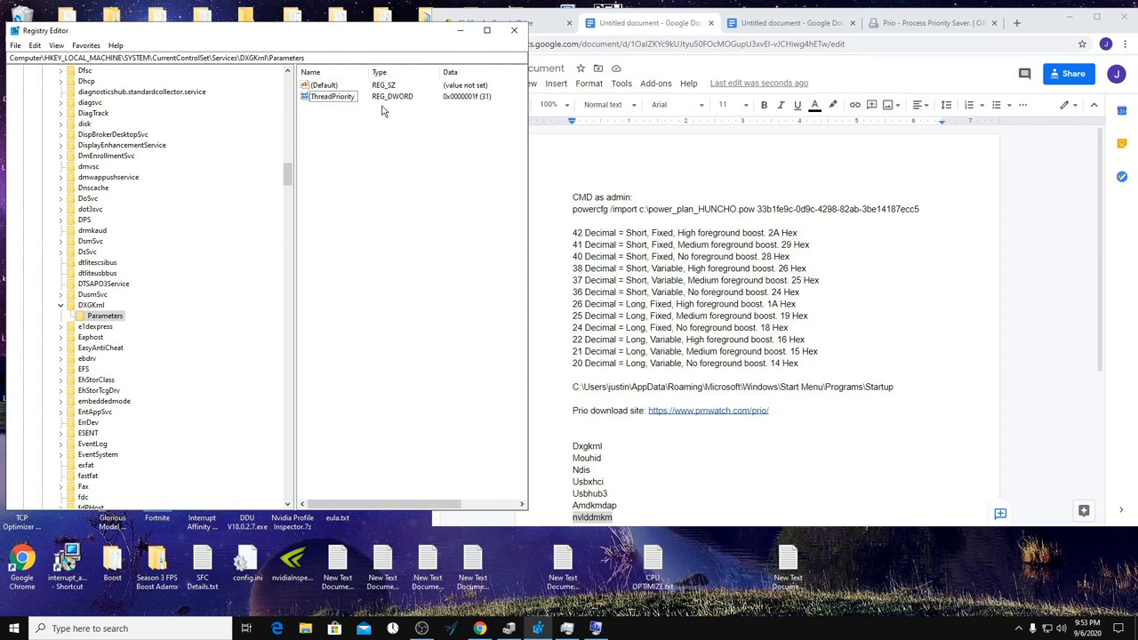
pyautogui.rightClick(345, 102)
pyautogui.click(375, 108)
pyautogui.click(73, 146)
pyautogui.click(157, 178)
# Highlight the Mouhid entry in the document's list of service names
pyautogui.click(597, 457)
pyautogui.doubleClick(597, 457)
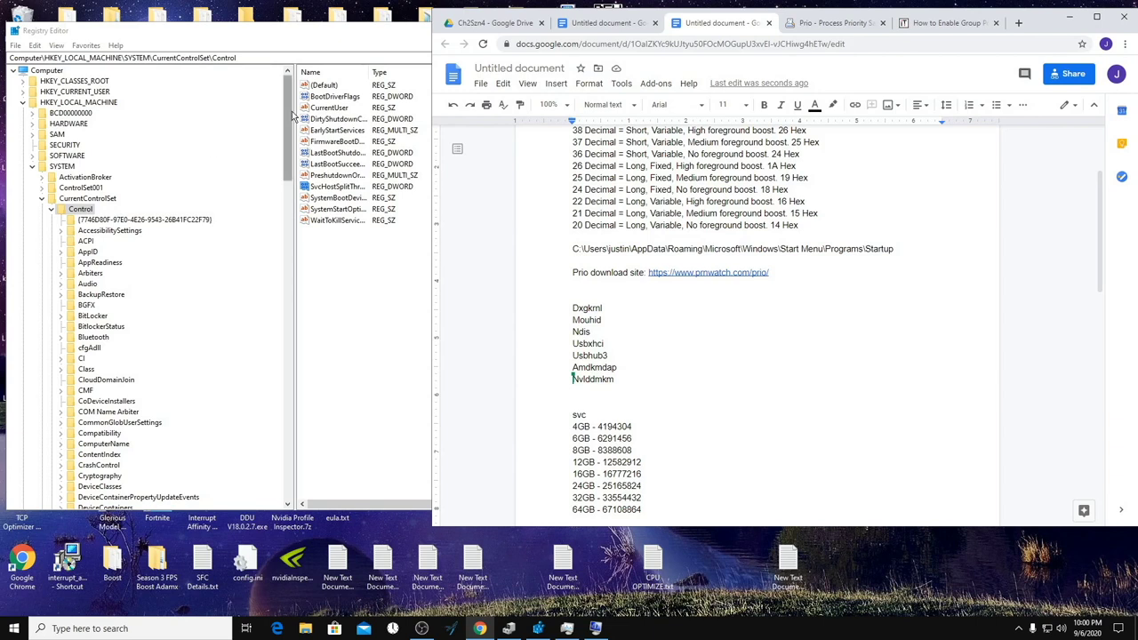
# Collapse and re-expand the SYSTEM key, and open CurrentControlSet\Control in Registry Editor
pyautogui.click(32, 166)
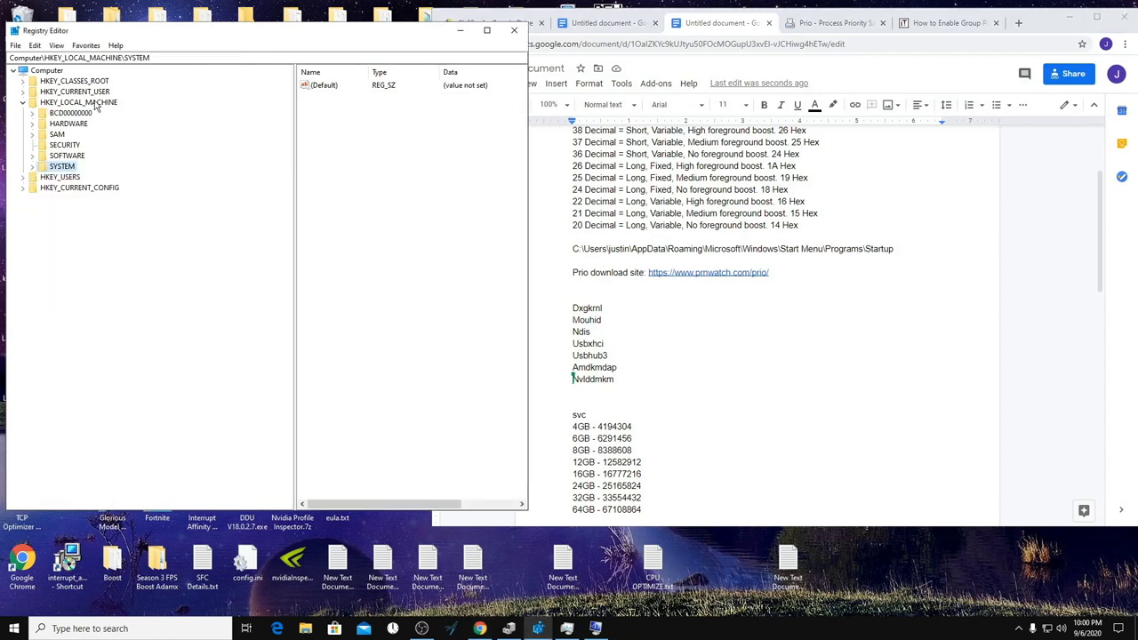
pyautogui.click(32, 167)
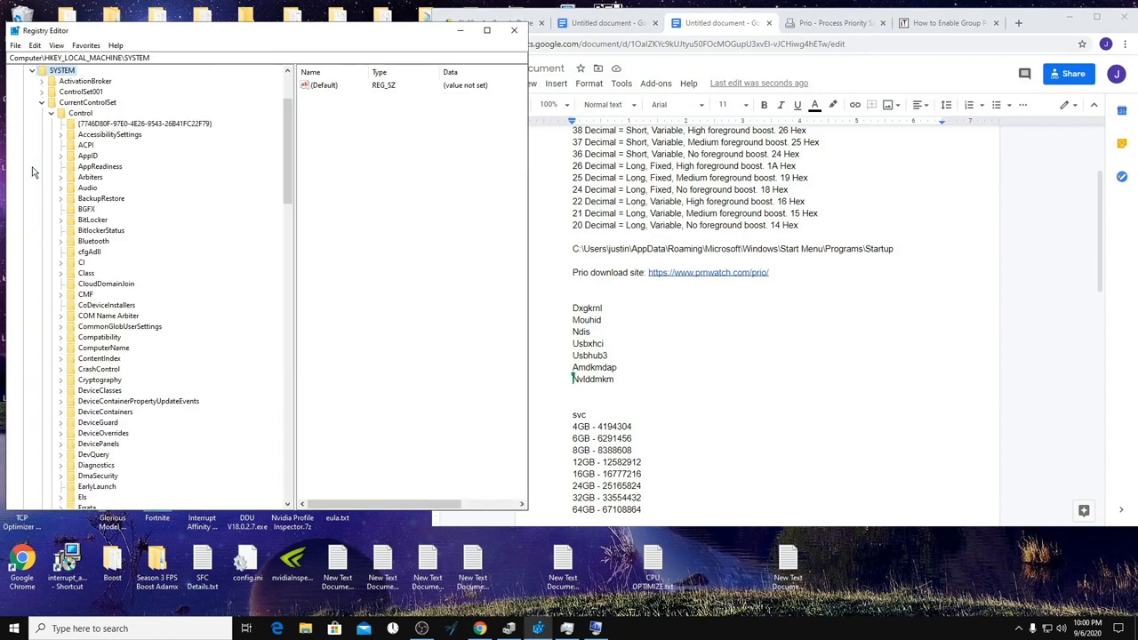
pyautogui.click(82, 114)
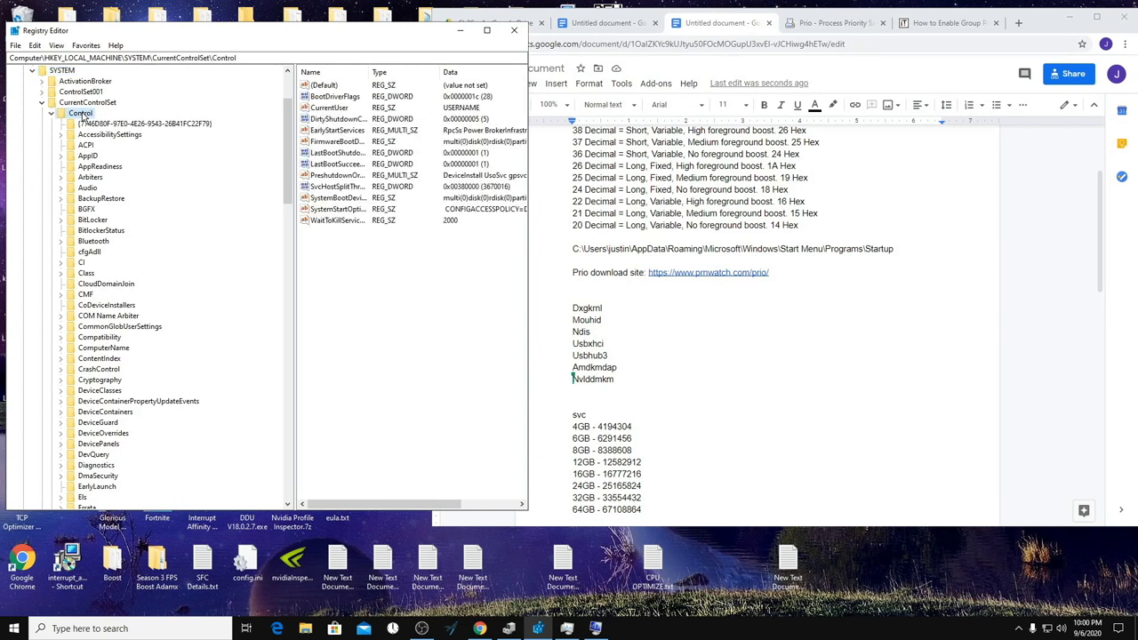
# Set the SvcHostSplitThresholdInKB value under Control to 16777216, keeping the hexadecimal base
pyautogui.click(348, 188)
pyautogui.rightClick(350, 189)
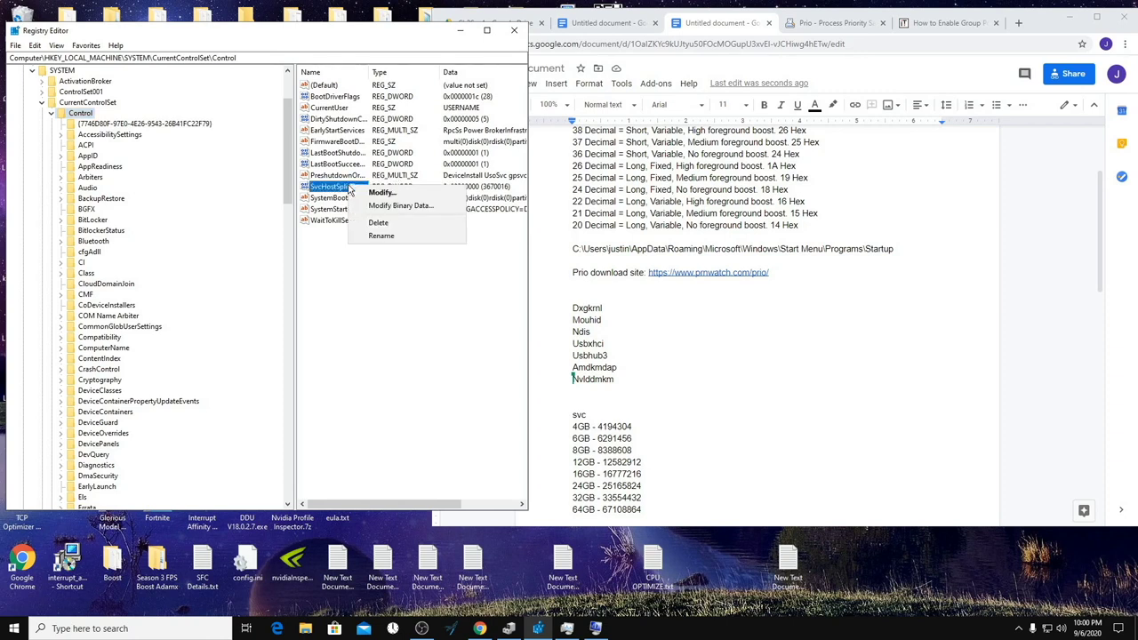
pyautogui.click(362, 193)
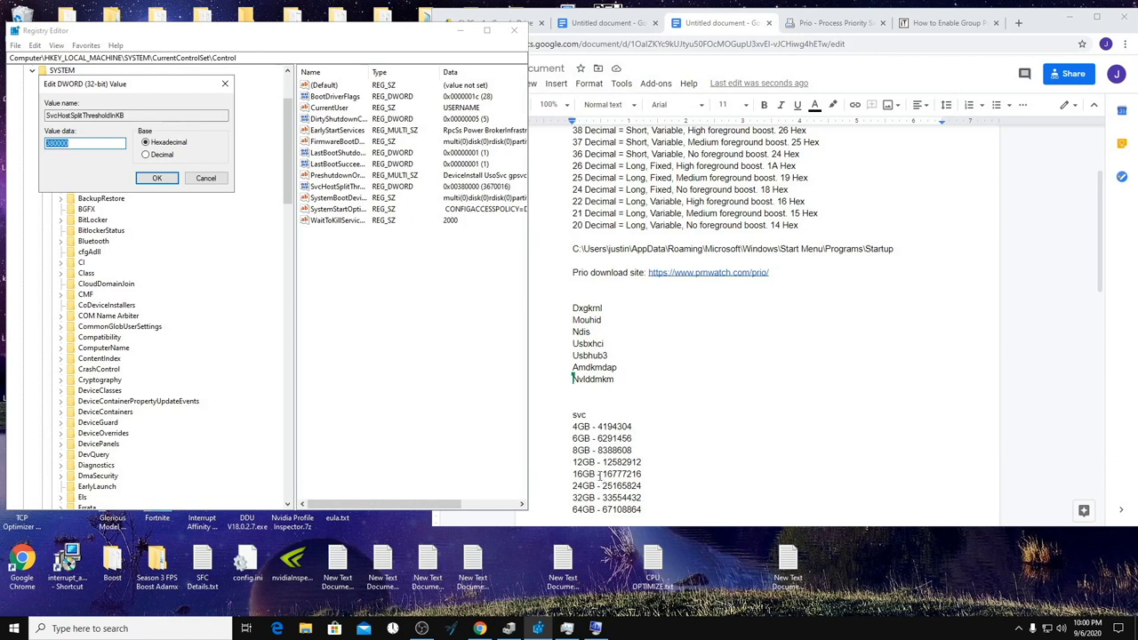
pyautogui.write('16777216')
pyautogui.click(157, 178)
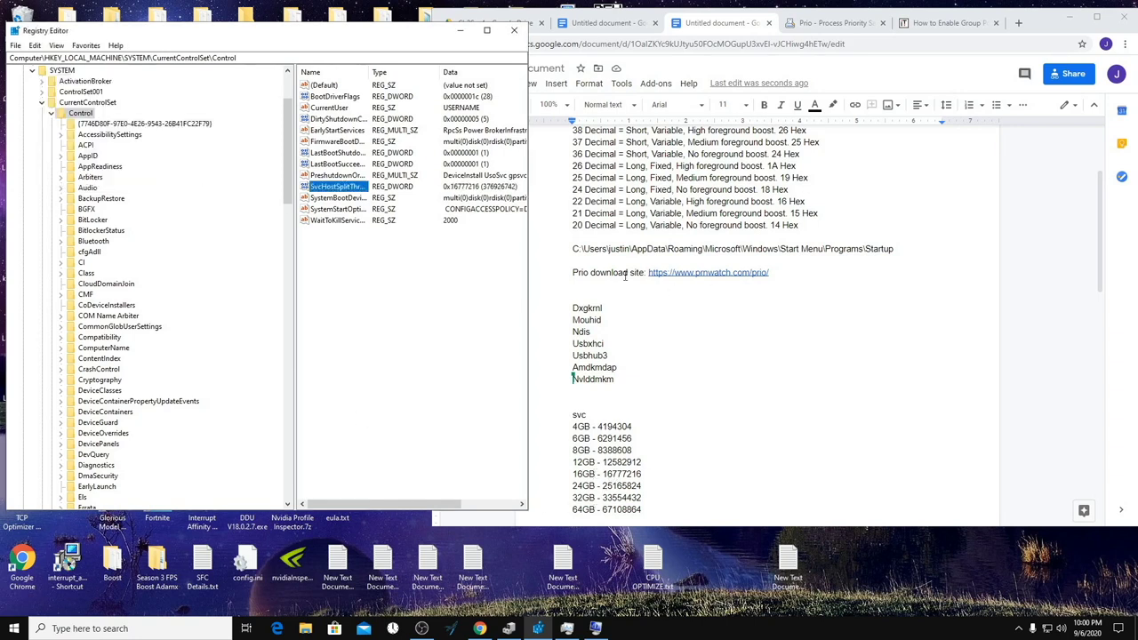
# Check the installed memory capacity in Task Manager's performance view and minimise the window
pyautogui.click(551, 538)
pyautogui.click(569, 629)
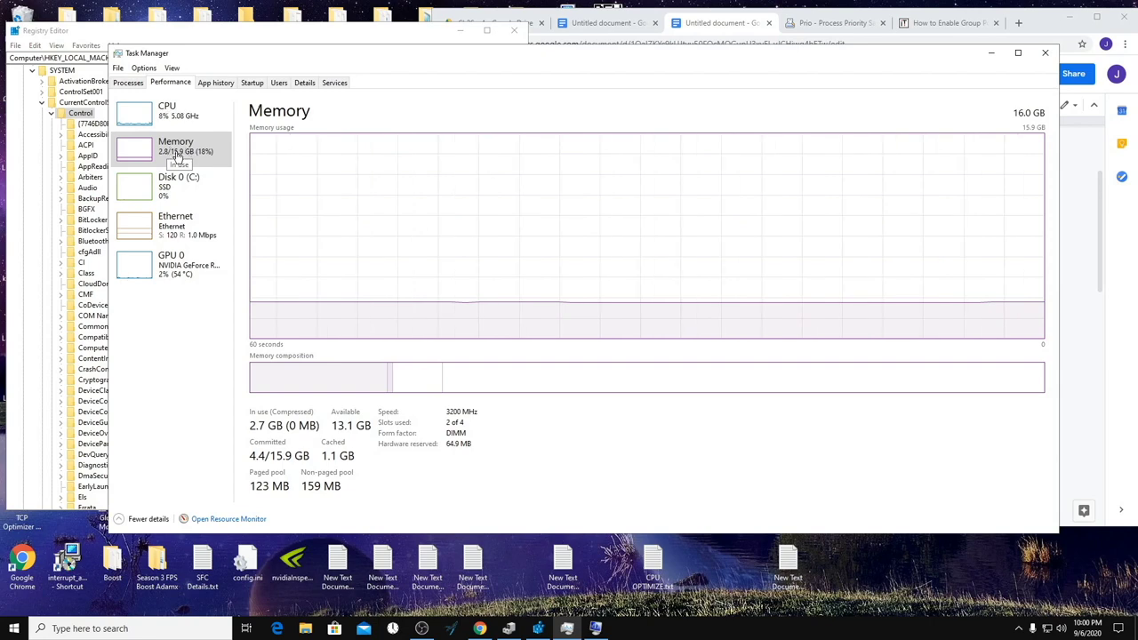
pyautogui.click(992, 54)
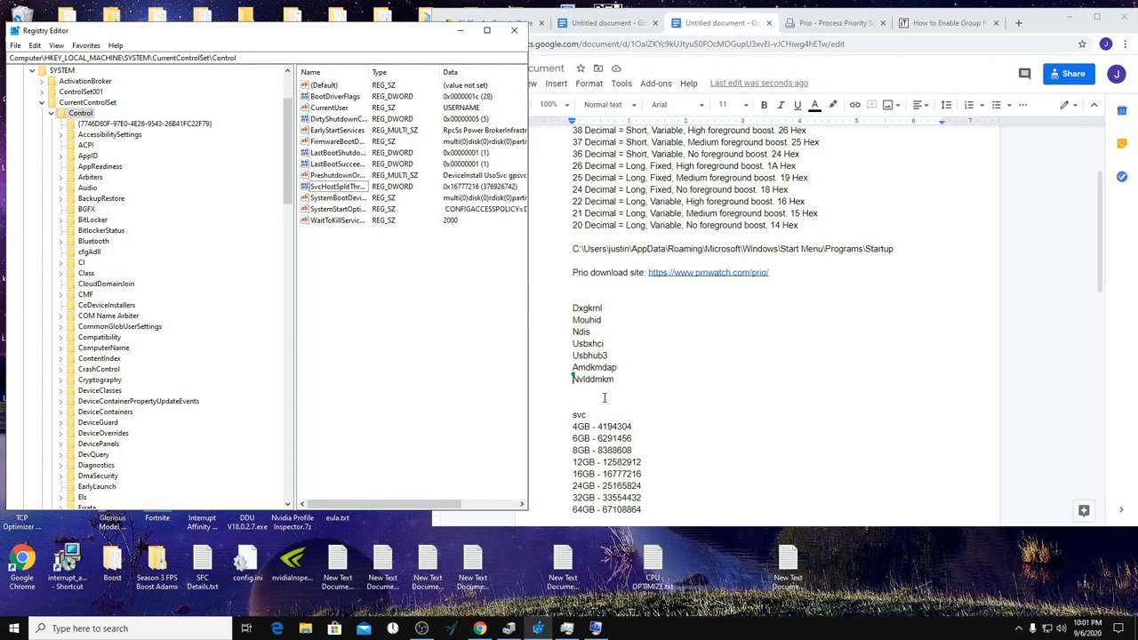
# Collapse the Control key and expand the Services key under CurrentControlSet in Registry Editor
pyautogui.click(52, 114)
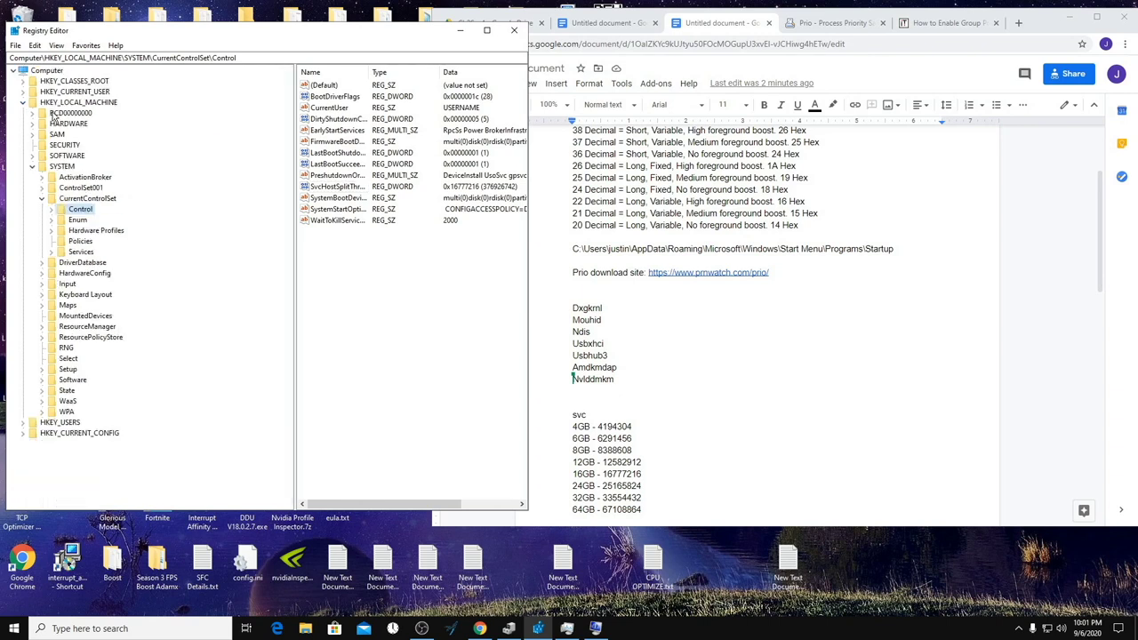
pyautogui.click(82, 251)
pyautogui.click(51, 251)
pyautogui.moveTo(289, 96); pyautogui.dragTo(290, 154)
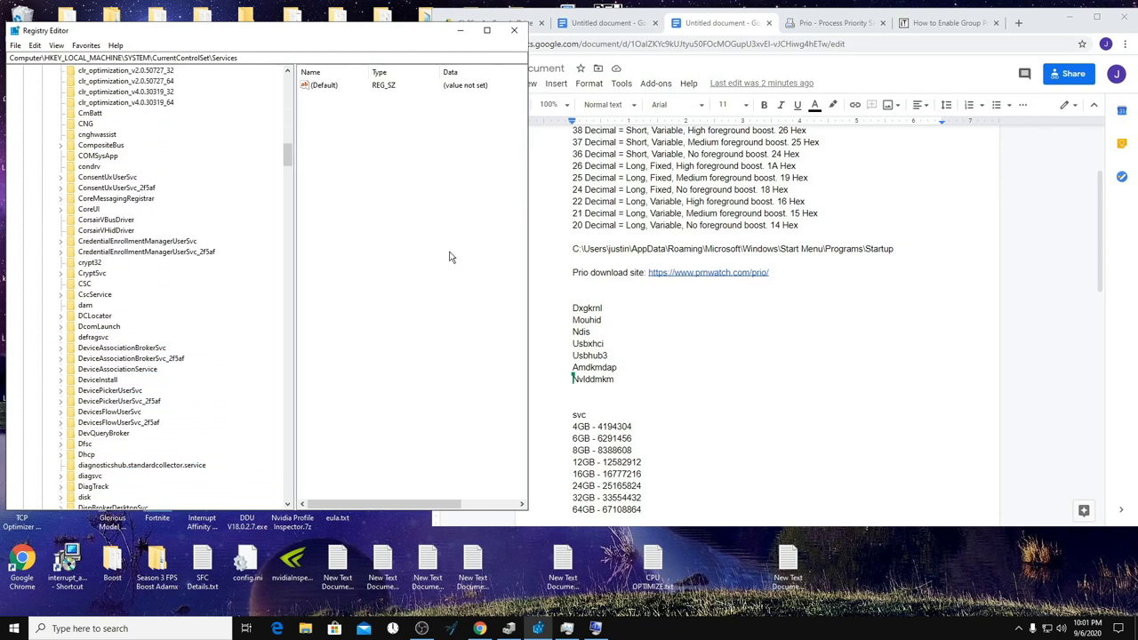
# Highlight the Nvlddmkm entry in the document's service list and open the nvlddmkm key under Services in Registry Editor
pyautogui.click(587, 367)
pyautogui.moveTo(584, 378); pyautogui.dragTo(613, 379)
pyautogui.doubleClick(584, 379)
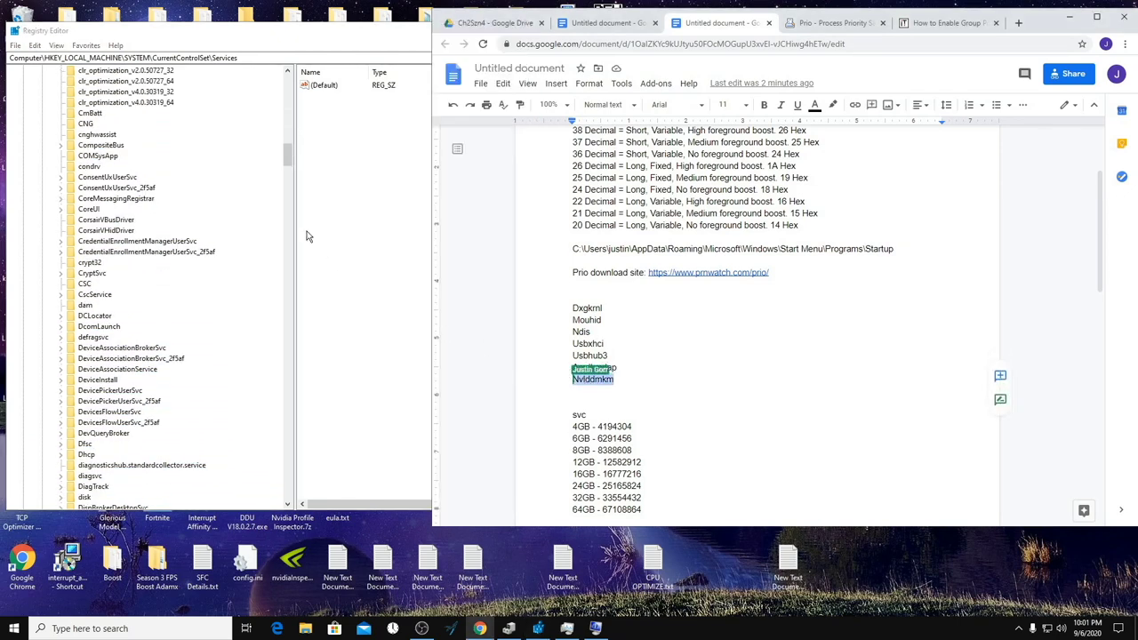
pyautogui.moveTo(288, 152); pyautogui.dragTo(288, 293)
pyautogui.doubleClick(95, 390)
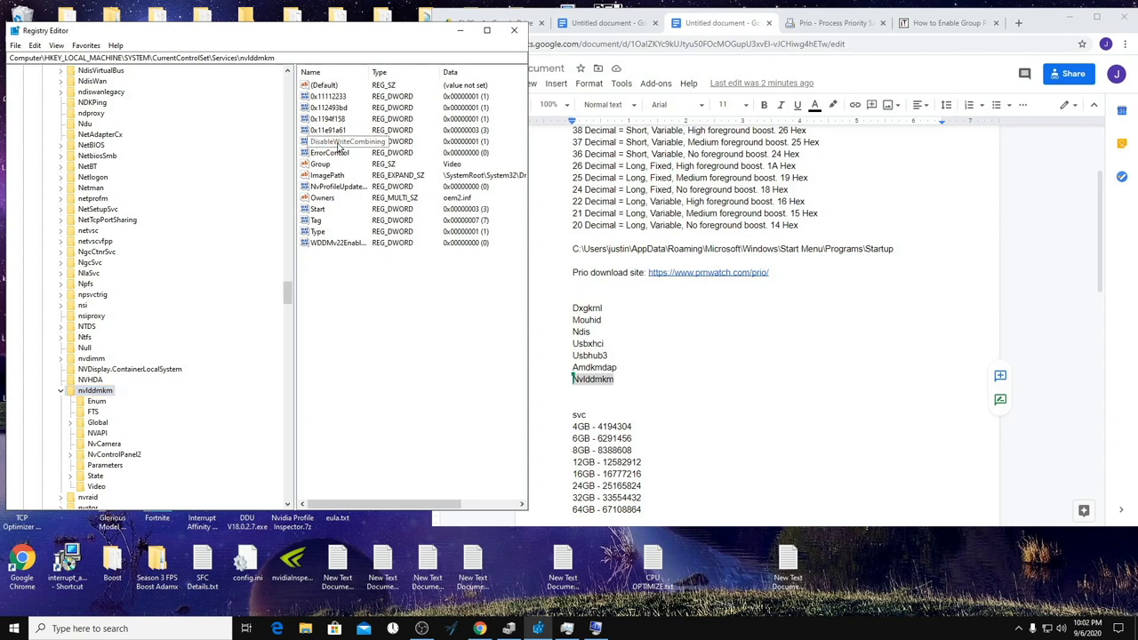
# Open the DisableWriteCombining value under nvlddmkm, review its name and data, and close the editor
pyautogui.rightClick(329, 307)
pyautogui.moveTo(363, 314)
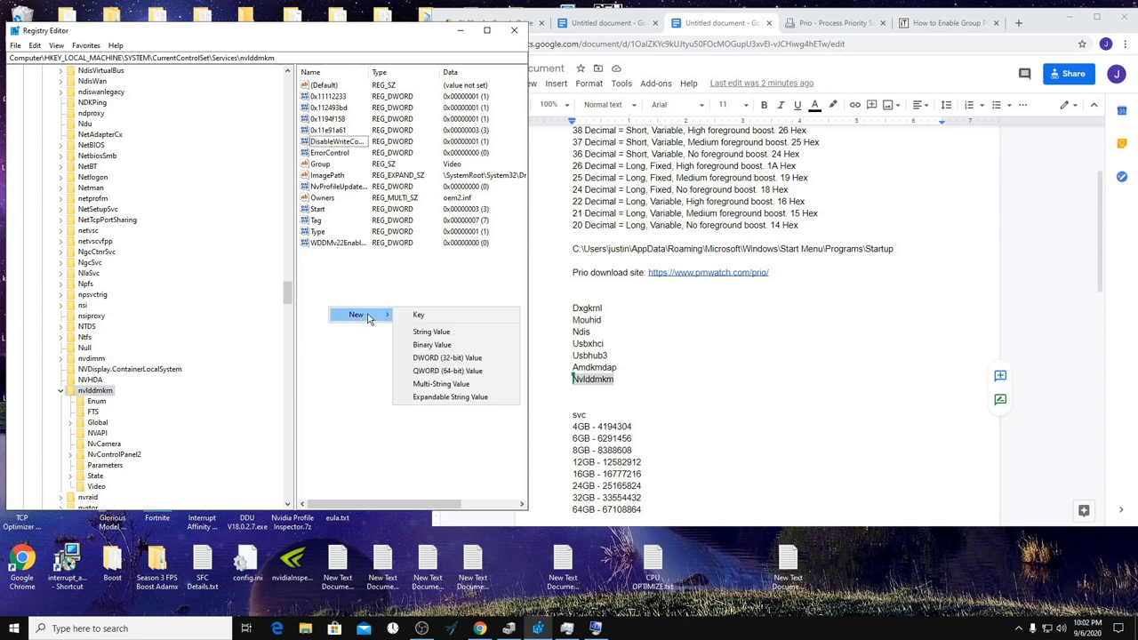
pyautogui.click(336, 141)
pyautogui.rightClick(336, 141)
pyautogui.click(355, 151)
pyautogui.doubleClick(113, 119)
pyautogui.click(140, 114)
pyautogui.click(95, 141)
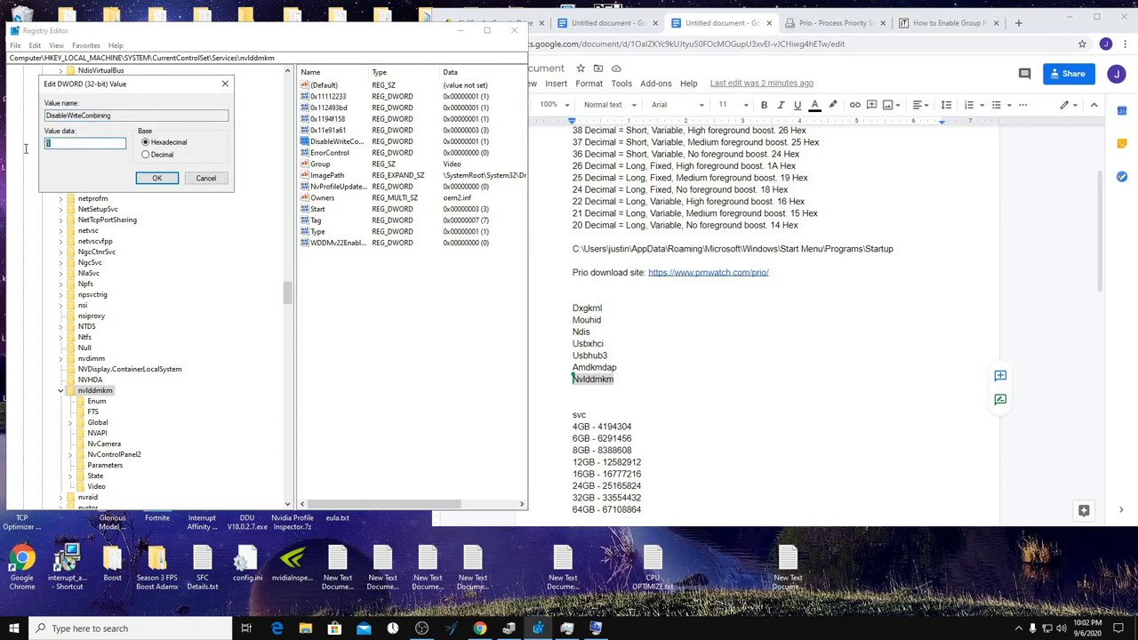
pyautogui.press('Return')
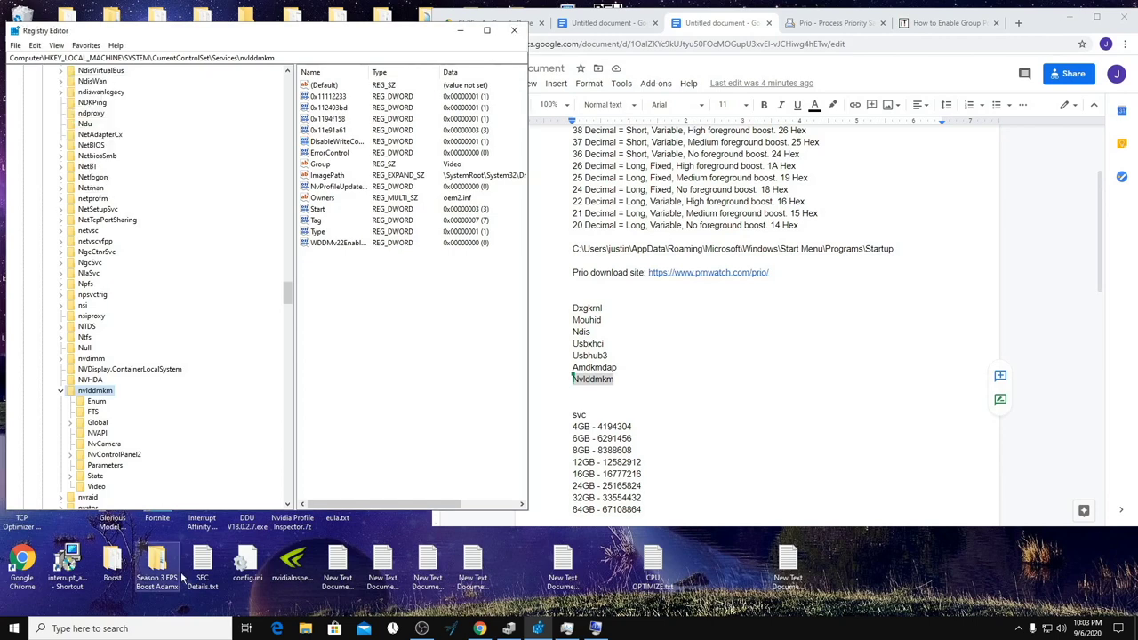
# Switch to System Information and show the IRQs list under Hardware Resources
pyautogui.click(596, 628)
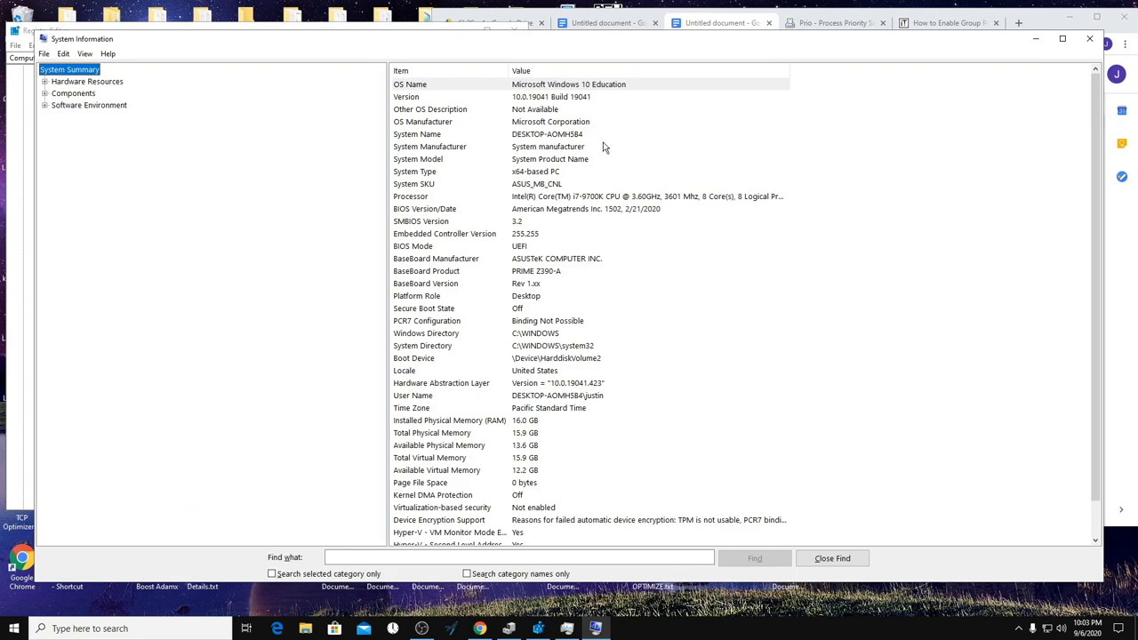
pyautogui.moveTo(626, 41); pyautogui.dragTo(652, 26)
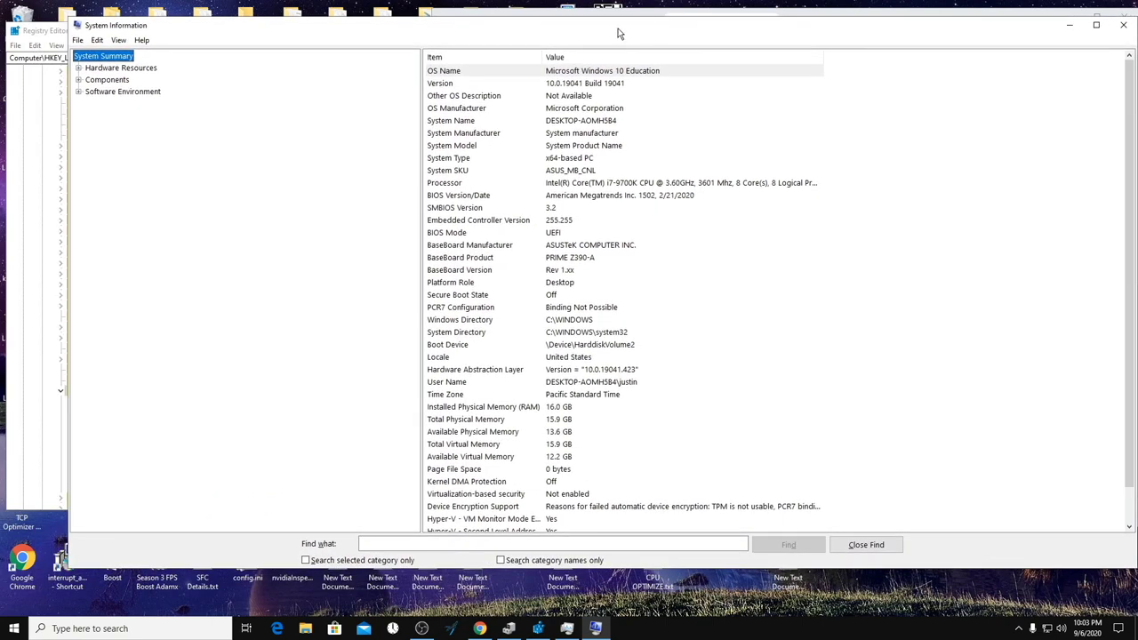
pyautogui.click(79, 68)
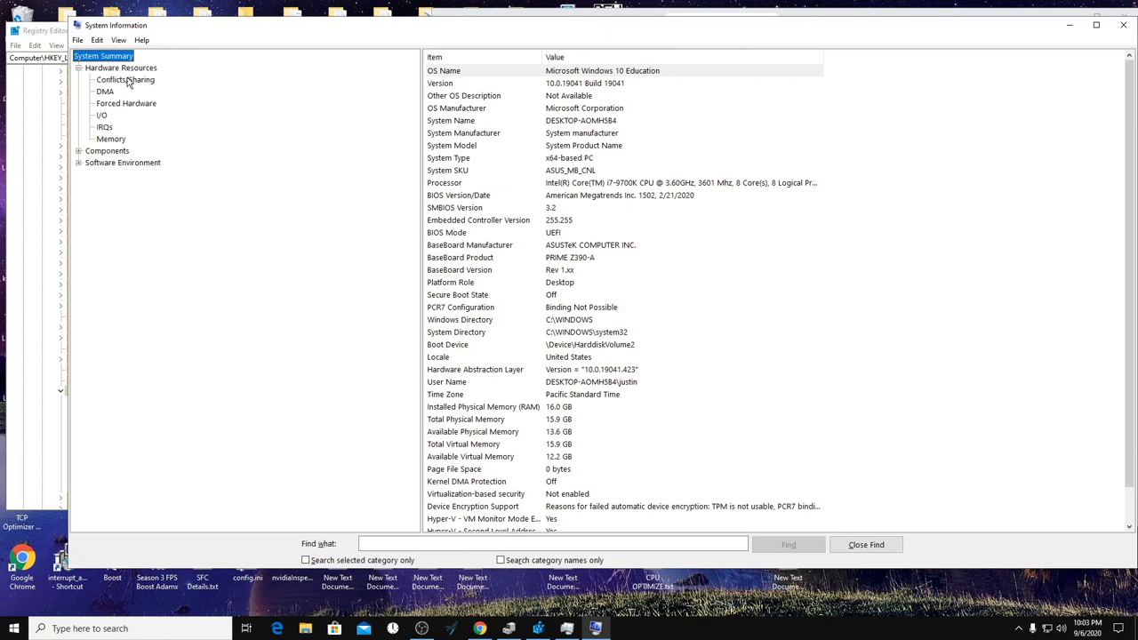
pyautogui.click(104, 127)
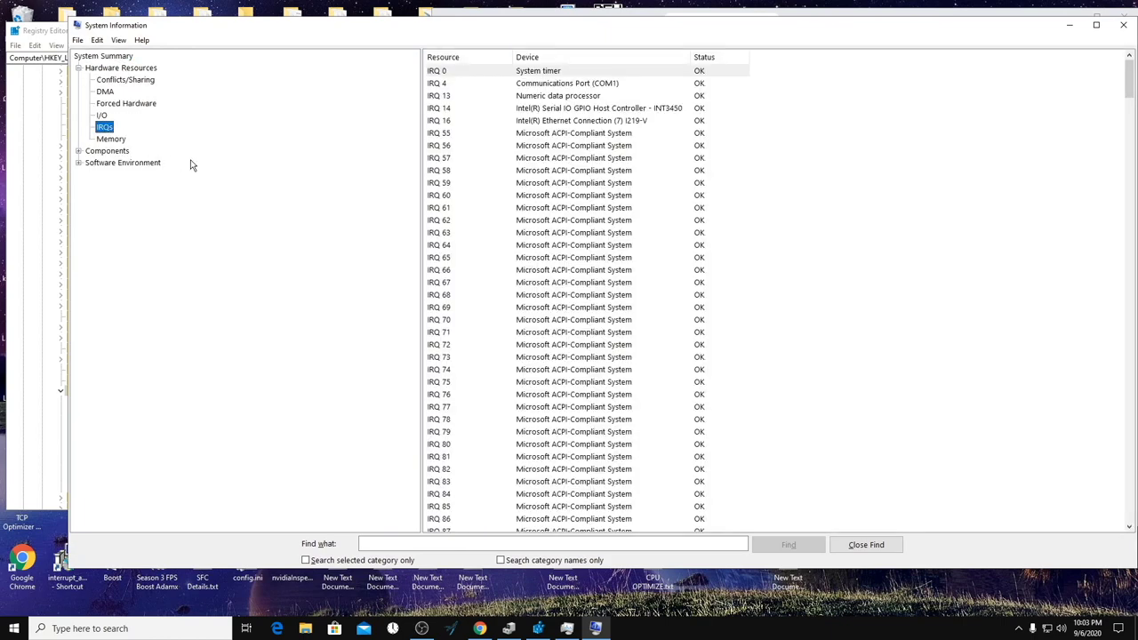
# Find the NVIDIA GeForce RTX 2070 SUPER entry in the IRQ list and snap System Information beside Registry Editor
pyautogui.moveTo(1130, 96); pyautogui.dragTo(1130, 99)
pyautogui.moveTo(1127, 92); pyautogui.dragTo(1109, 518)
pyautogui.click(478, 160)
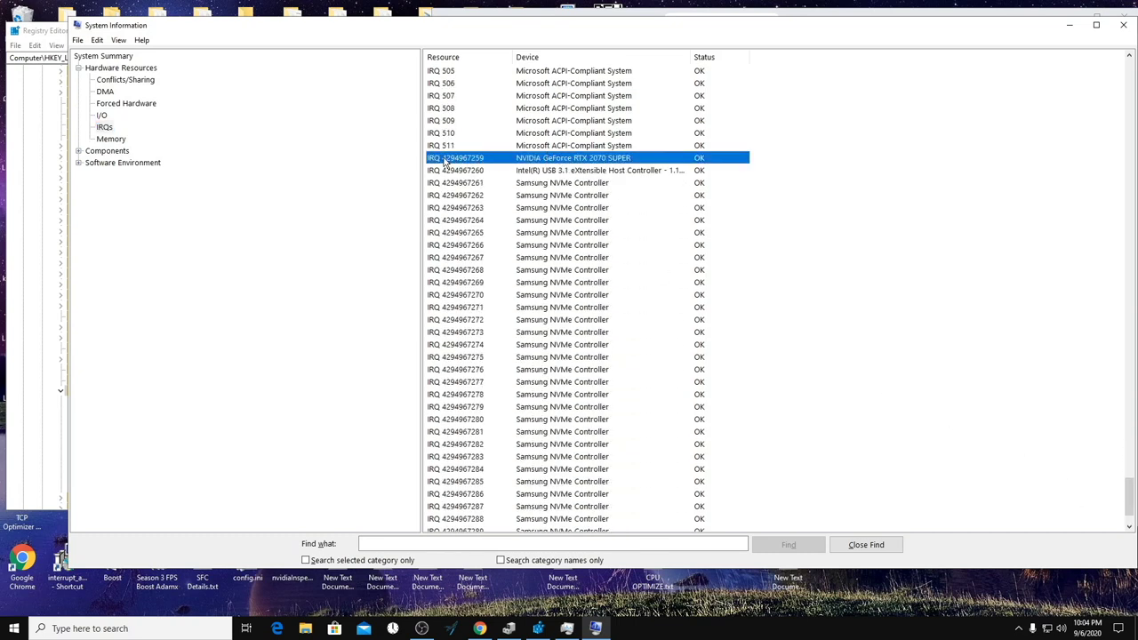
pyautogui.press('super+Right')
# Return to Registry Editor, collapse the Services key and expand the Control key under HKEY_LOCAL_MACHINE\SYSTEM\CurrentControlSet
pyautogui.click(300, 78)
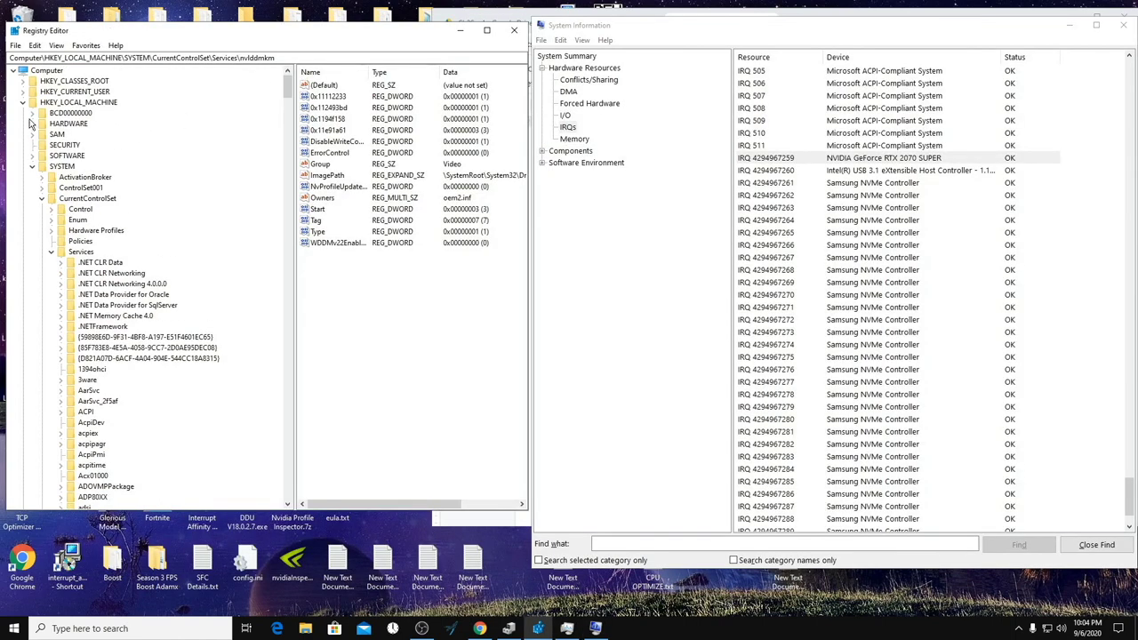
pyautogui.click(23, 103)
pyautogui.click(22, 103)
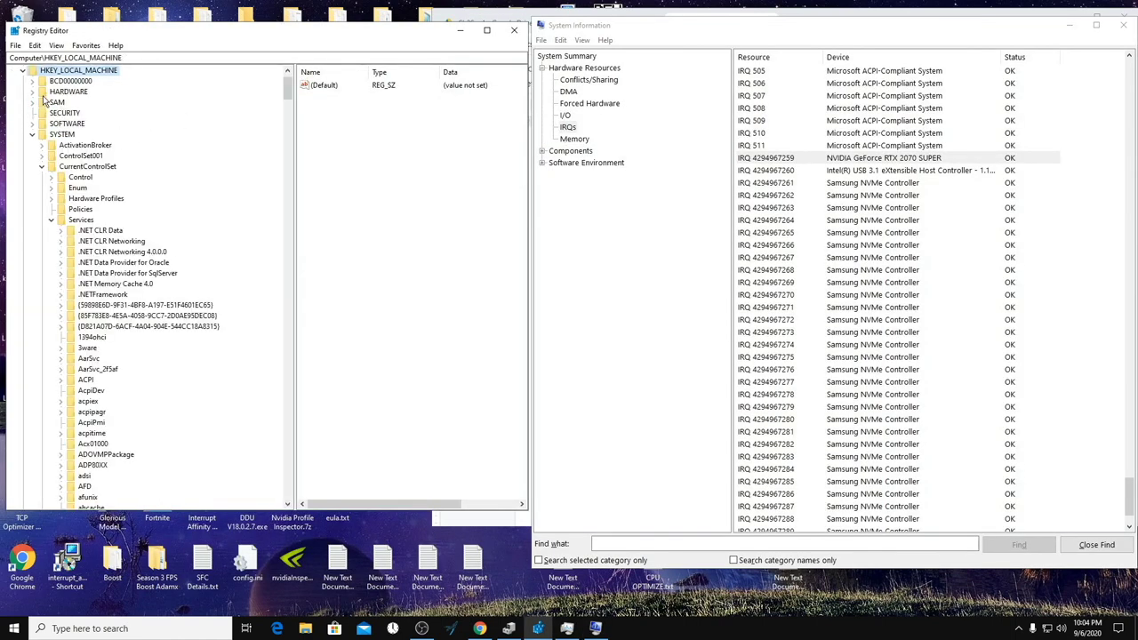
pyautogui.click(54, 135)
pyautogui.click(65, 168)
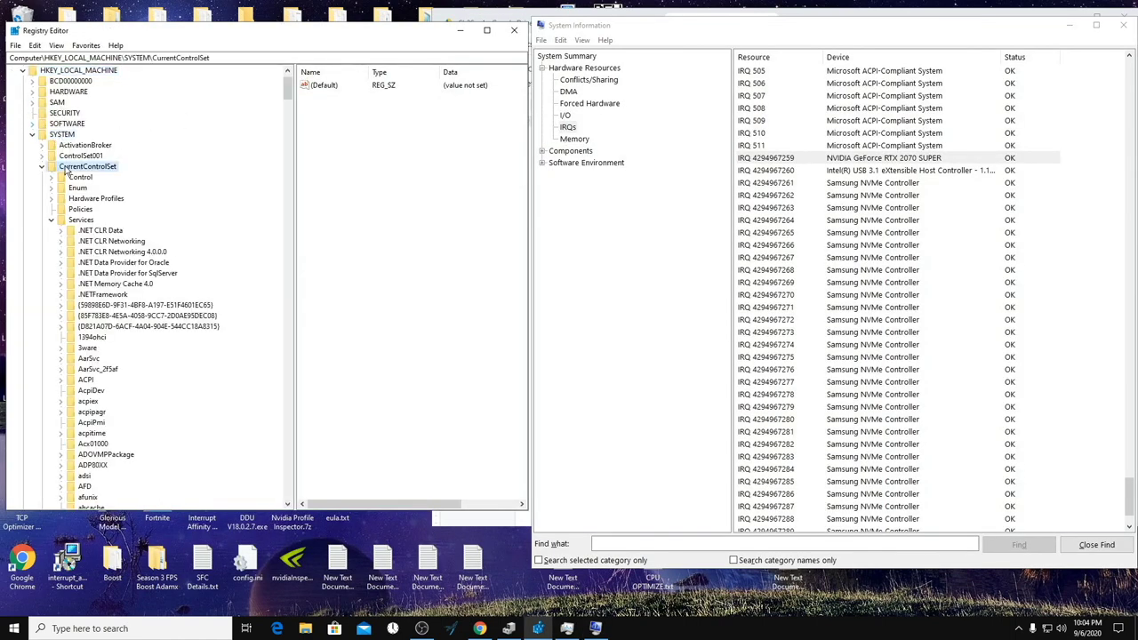
pyautogui.click(50, 219)
pyautogui.click(80, 177)
pyautogui.press('Right')
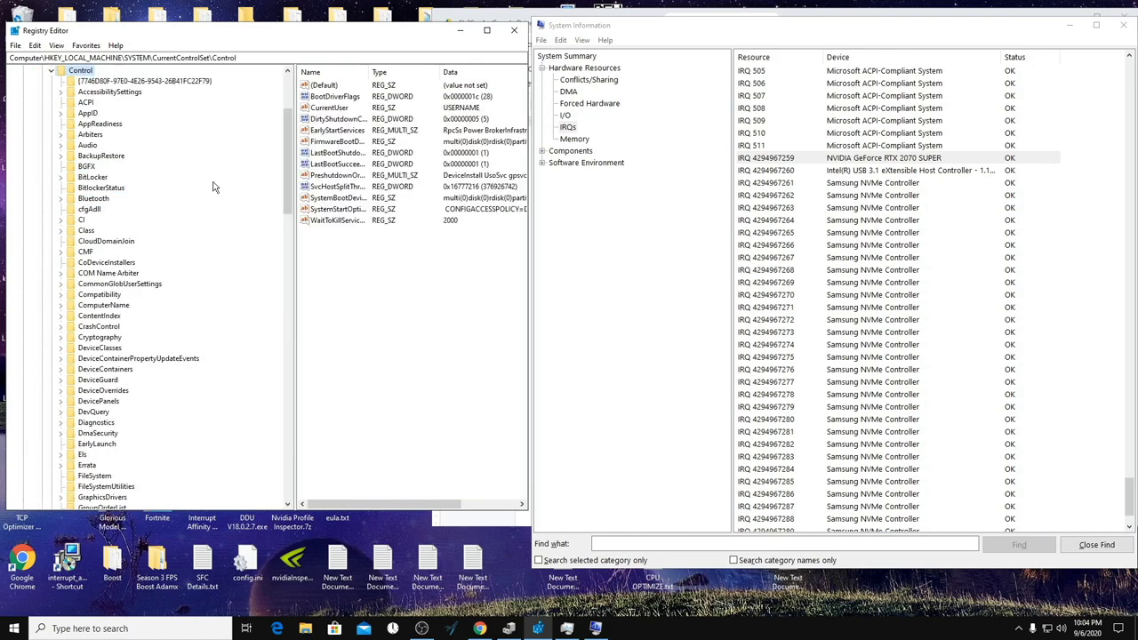
# Open the PriorityControl key under Control and review its registry path and values
pyautogui.moveTo(284, 164); pyautogui.dragTo(285, 316)
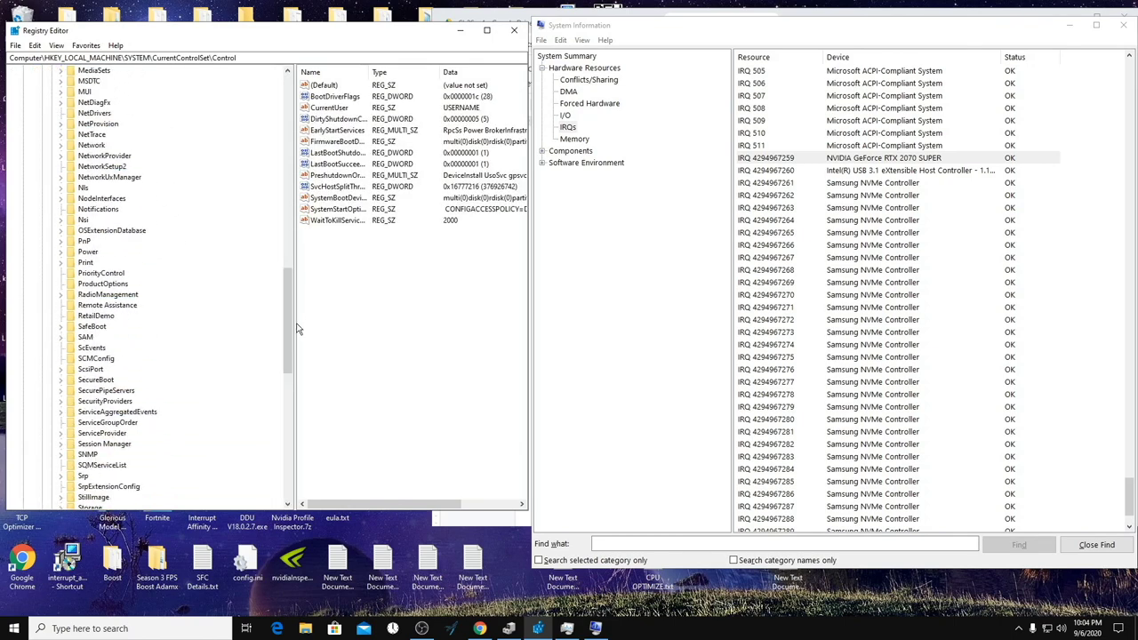
pyautogui.click(107, 273)
pyautogui.moveTo(286, 58); pyautogui.dragTo(11, 58)
pyautogui.click(376, 130)
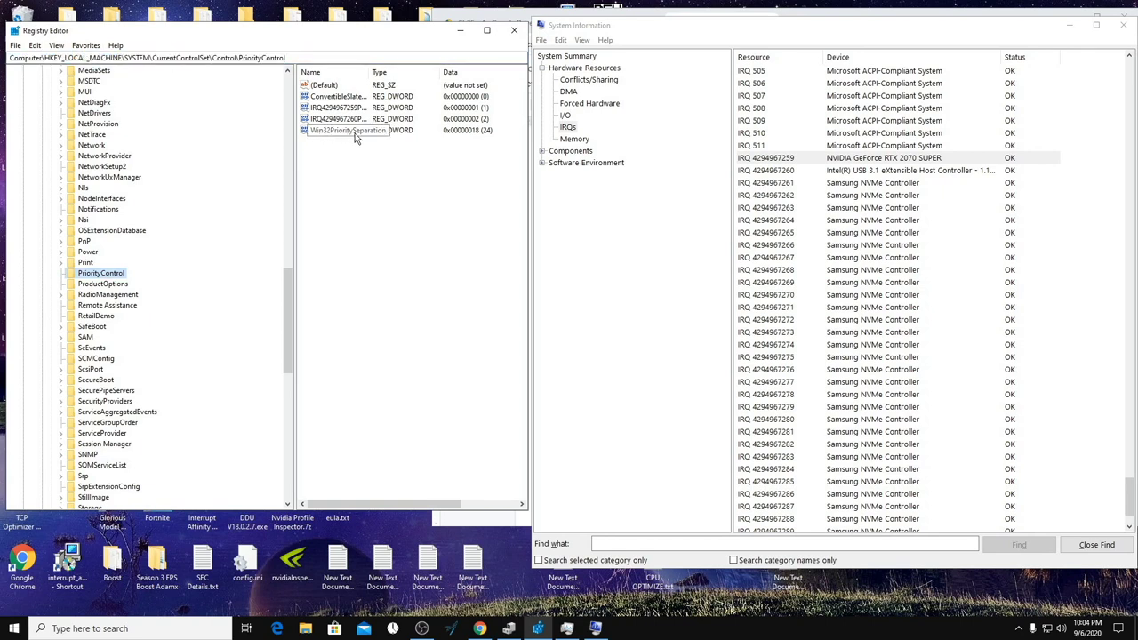
# Create a DWORD (32-bit) value in PriorityControl, consult the graphics card's IRQ entry, and rename the value IRQ
pyautogui.rightClick(366, 158)
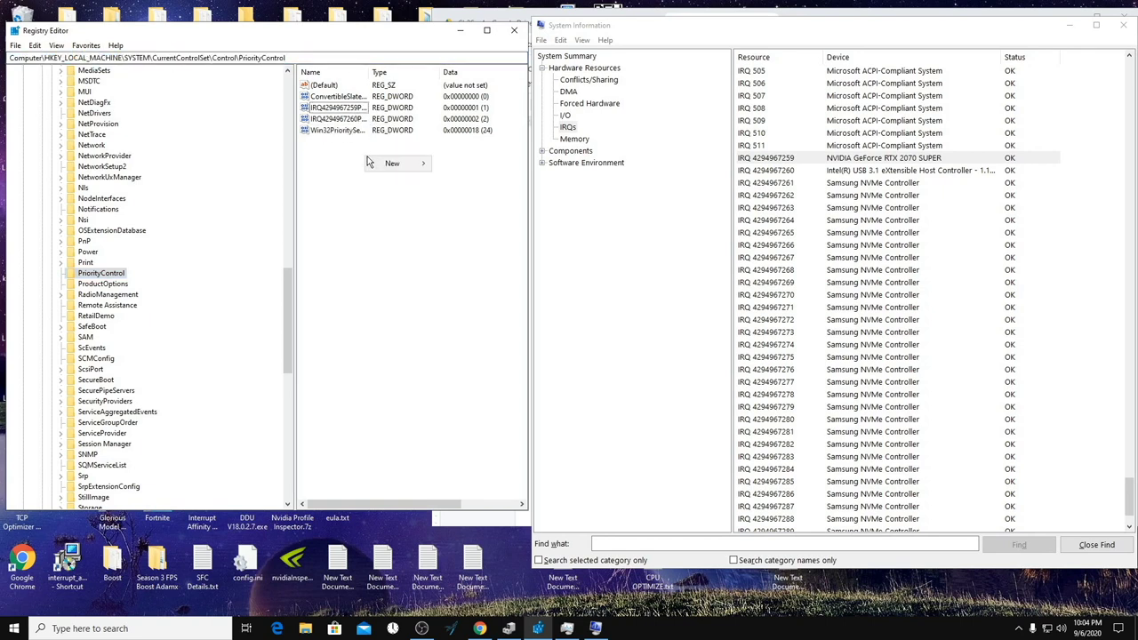
pyautogui.moveTo(374, 164)
pyautogui.click(495, 206)
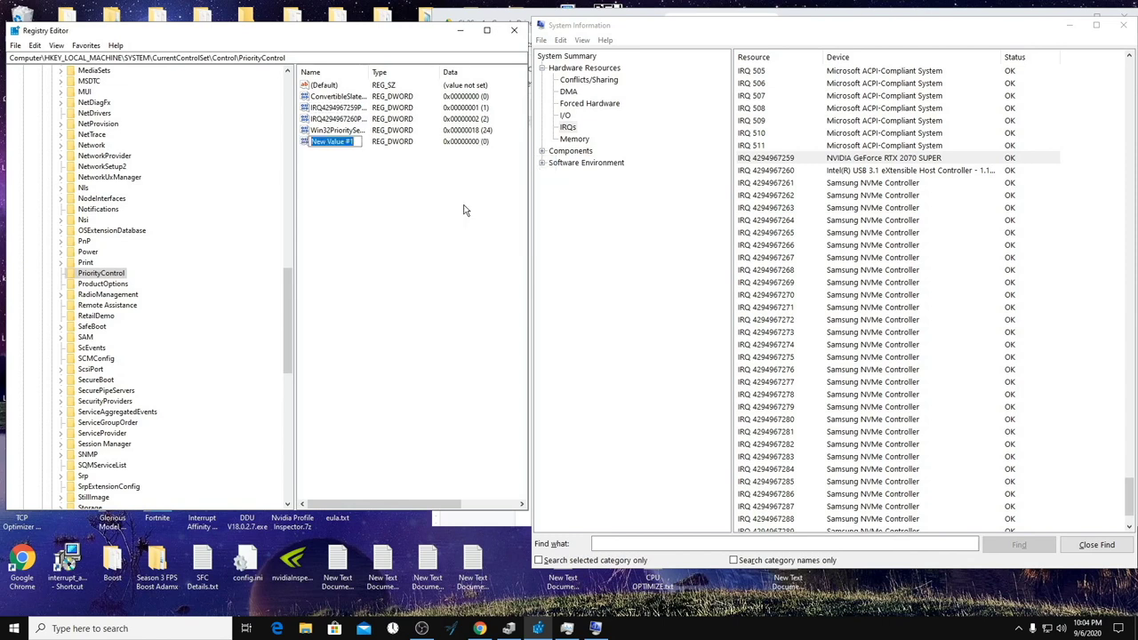
pyautogui.click(772, 158)
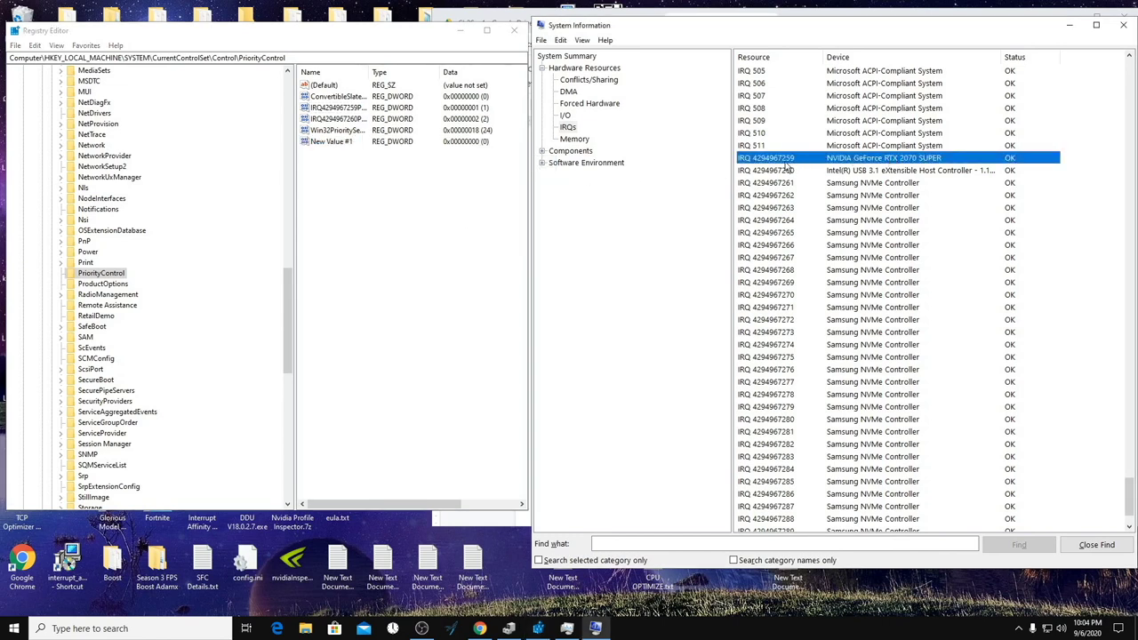
pyautogui.click(340, 142)
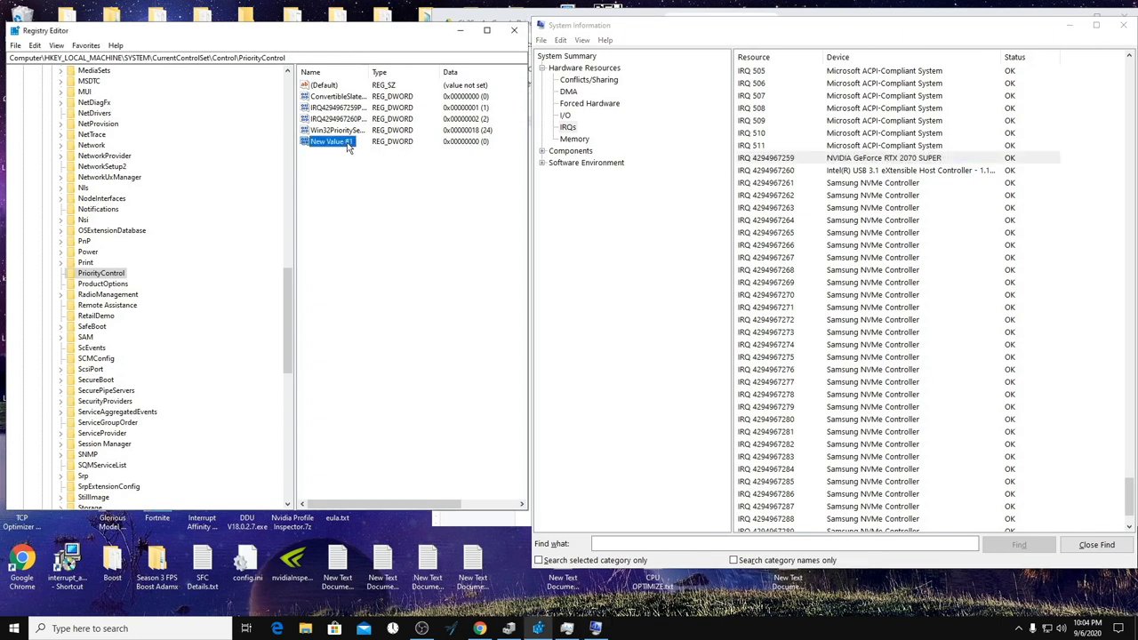
pyautogui.rightClick(347, 142)
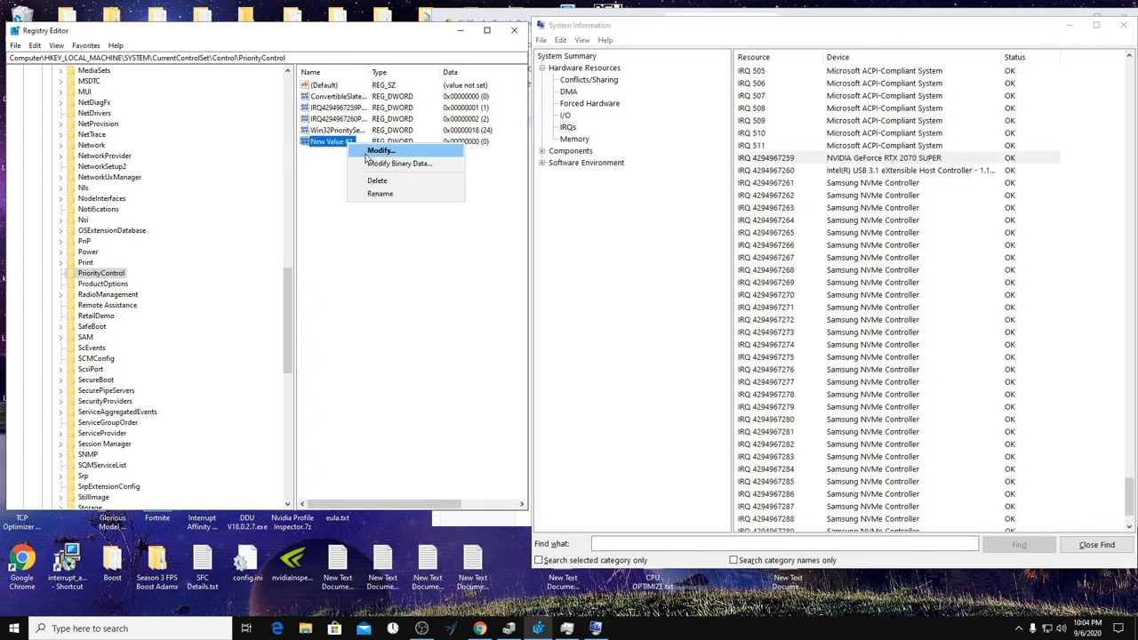
pyautogui.click(388, 193)
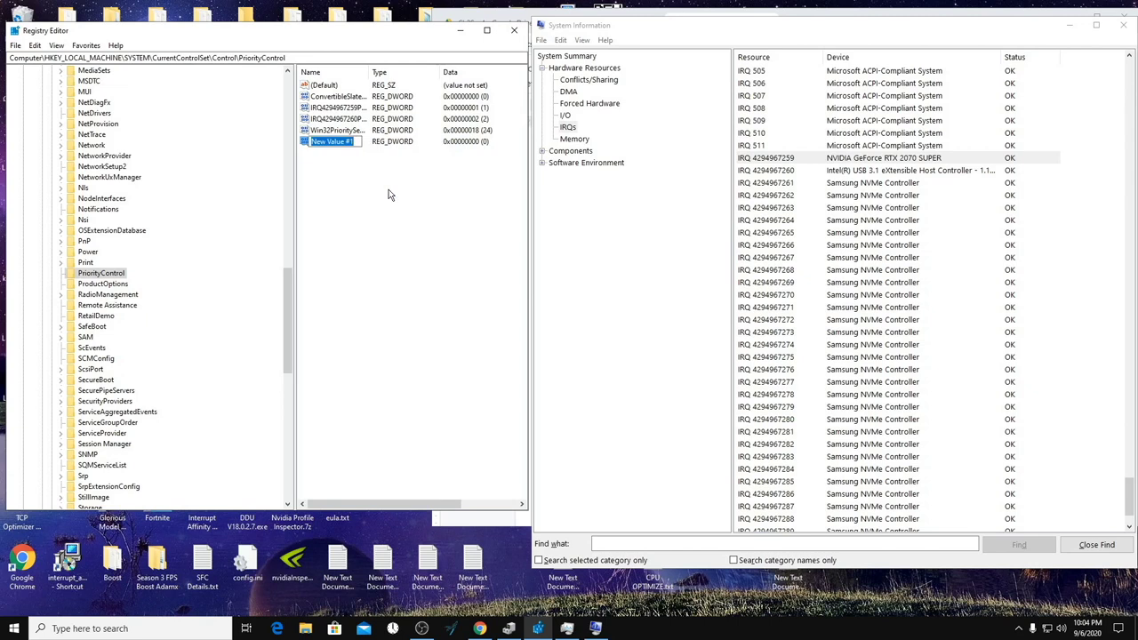
pyautogui.write('IRQ')
pyautogui.click(798, 160)
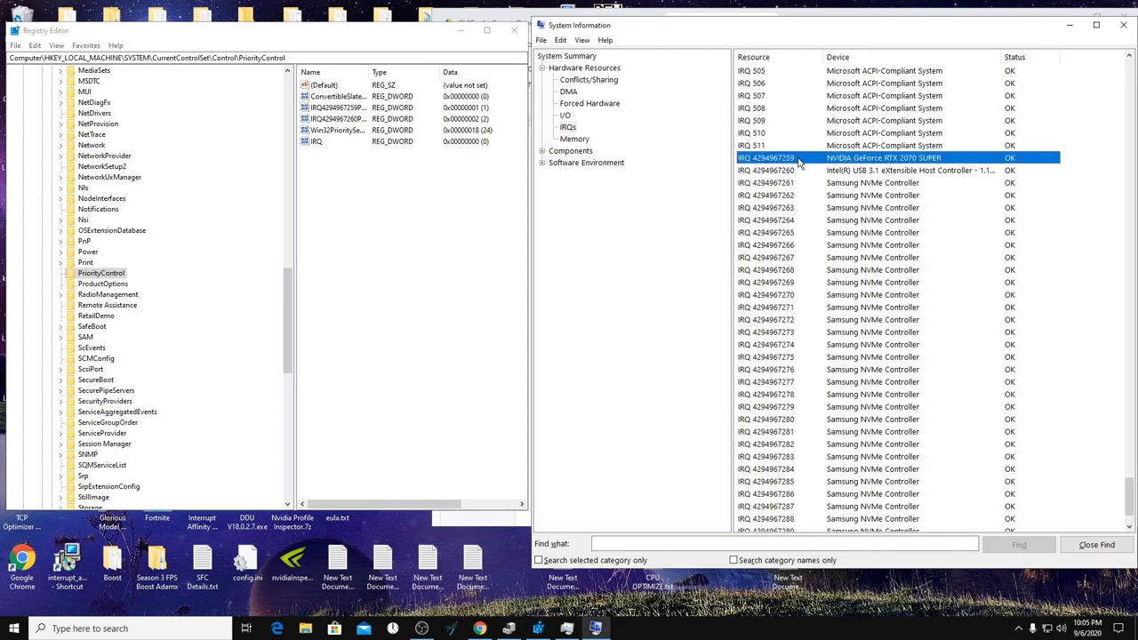
pyautogui.click(342, 107)
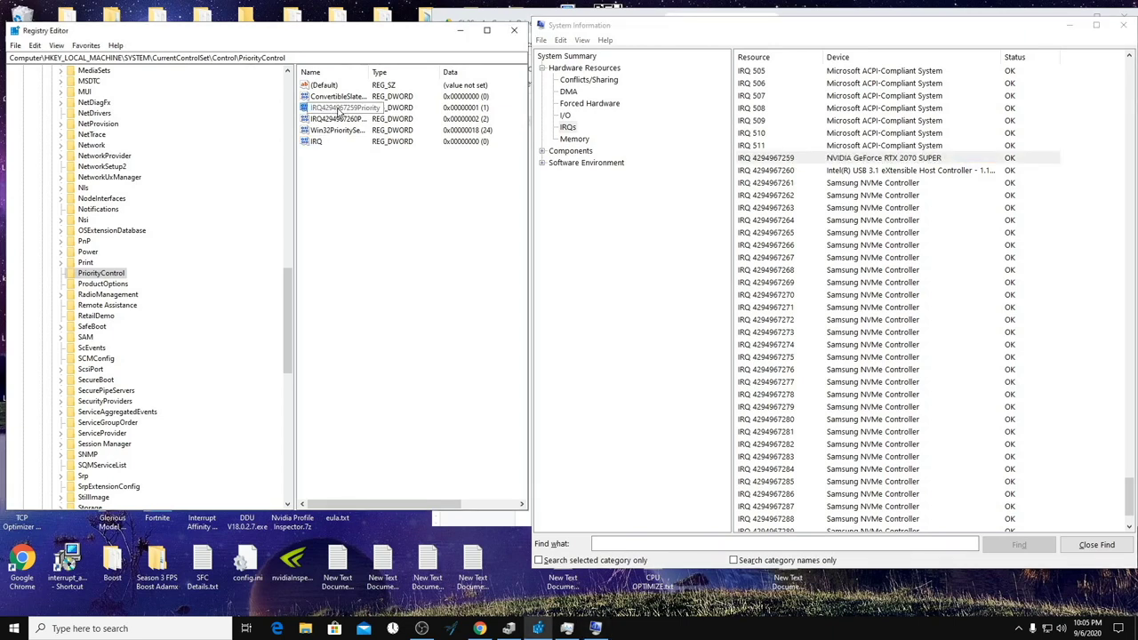
pyautogui.rightClick(358, 108)
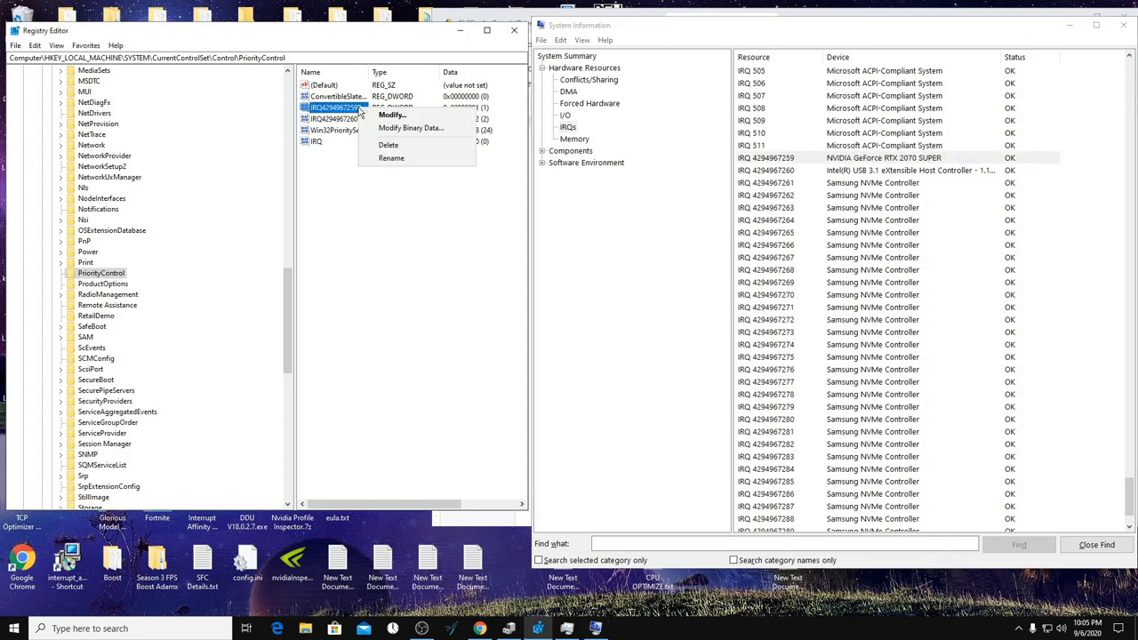
pyautogui.click(378, 115)
pyautogui.click(129, 115)
pyautogui.moveTo(129, 115); pyautogui.dragTo(100, 125)
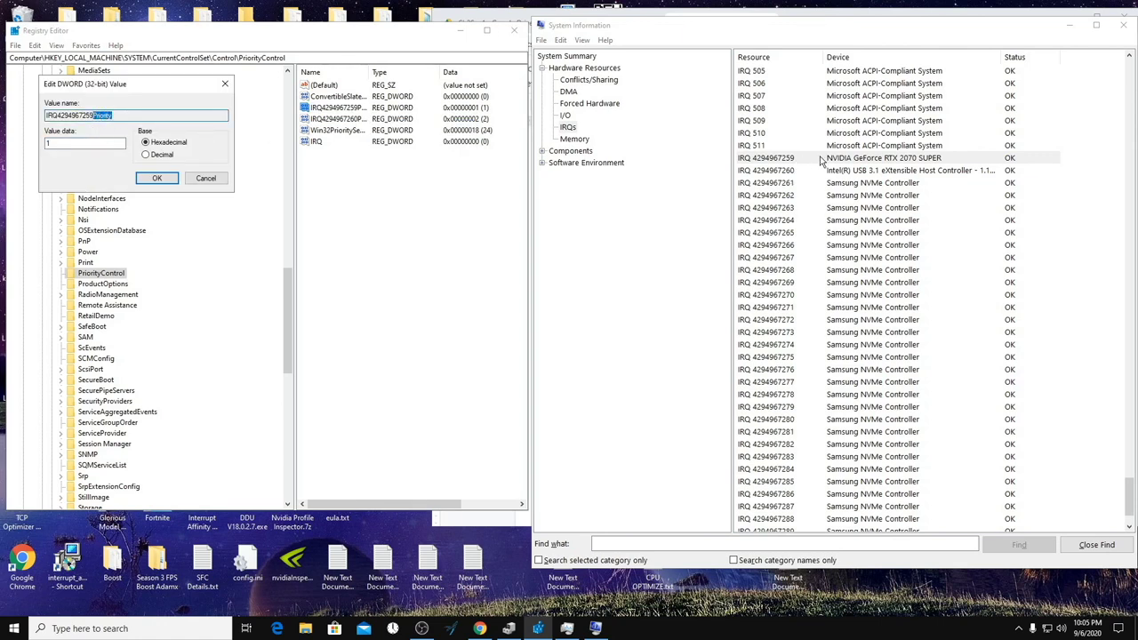
pyautogui.moveTo(125, 143); pyautogui.dragTo(33, 152)
pyautogui.write('1')
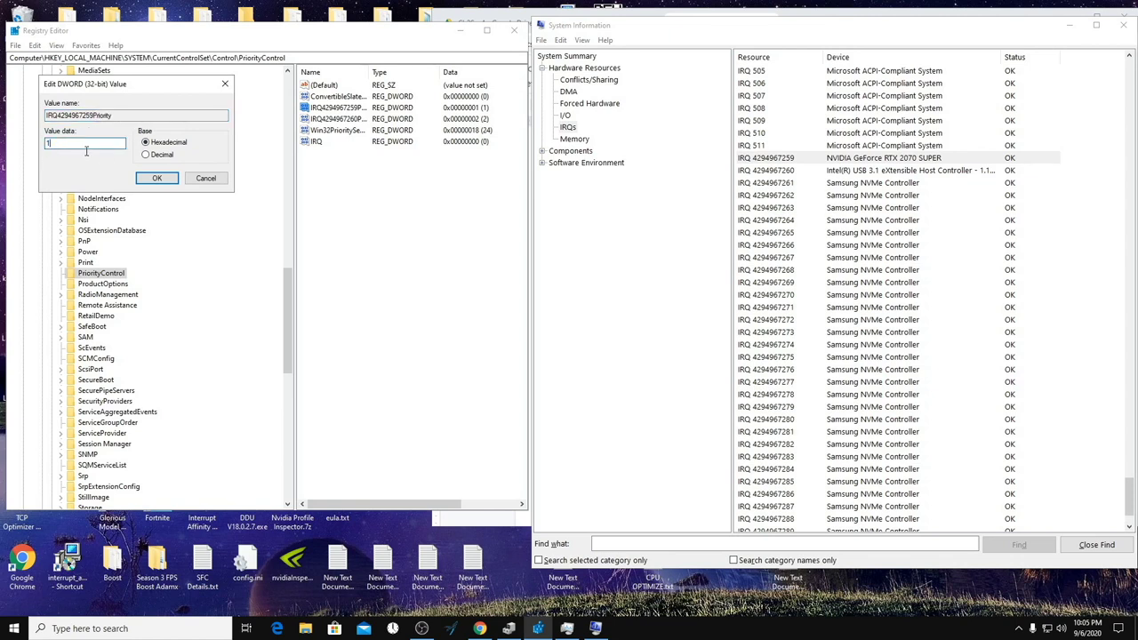
pyautogui.press('Return')
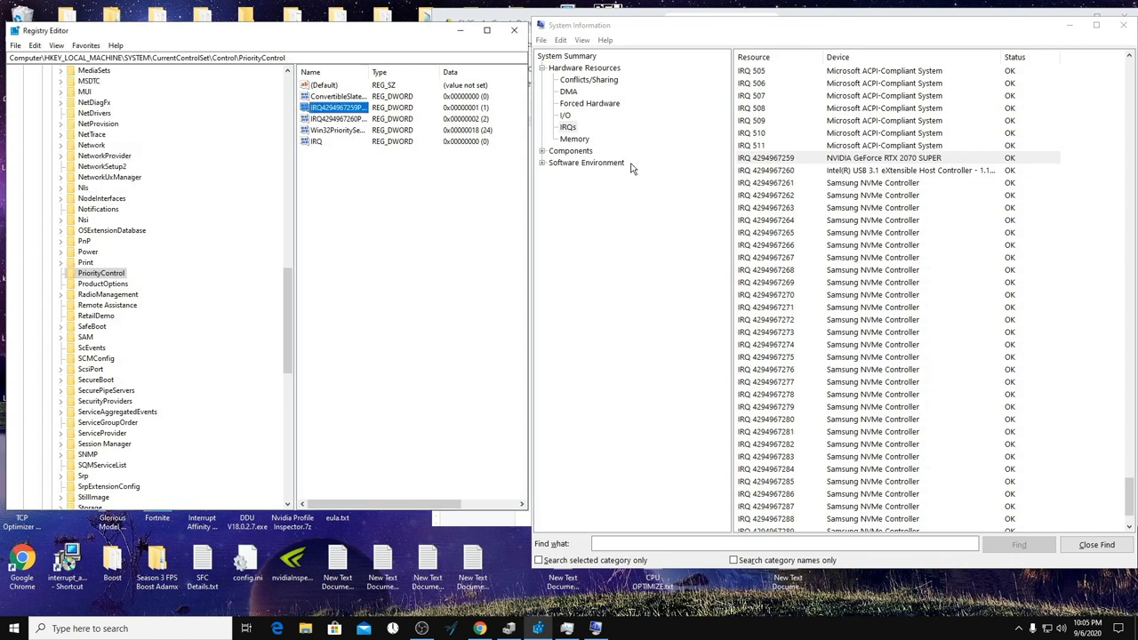
pyautogui.click(880, 174)
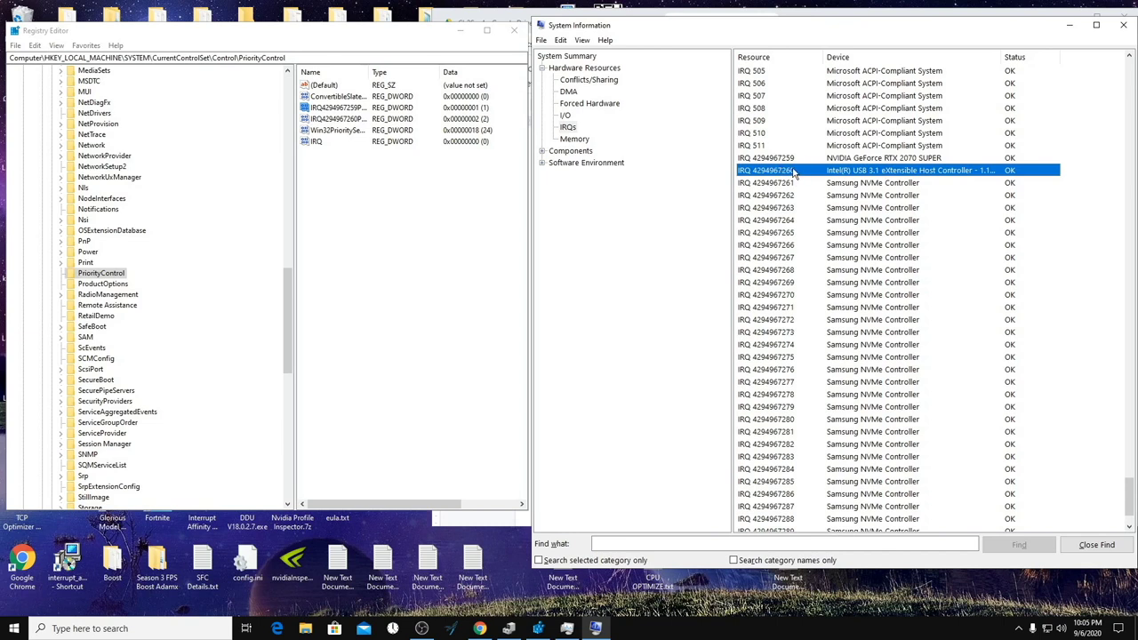
pyautogui.click(343, 118)
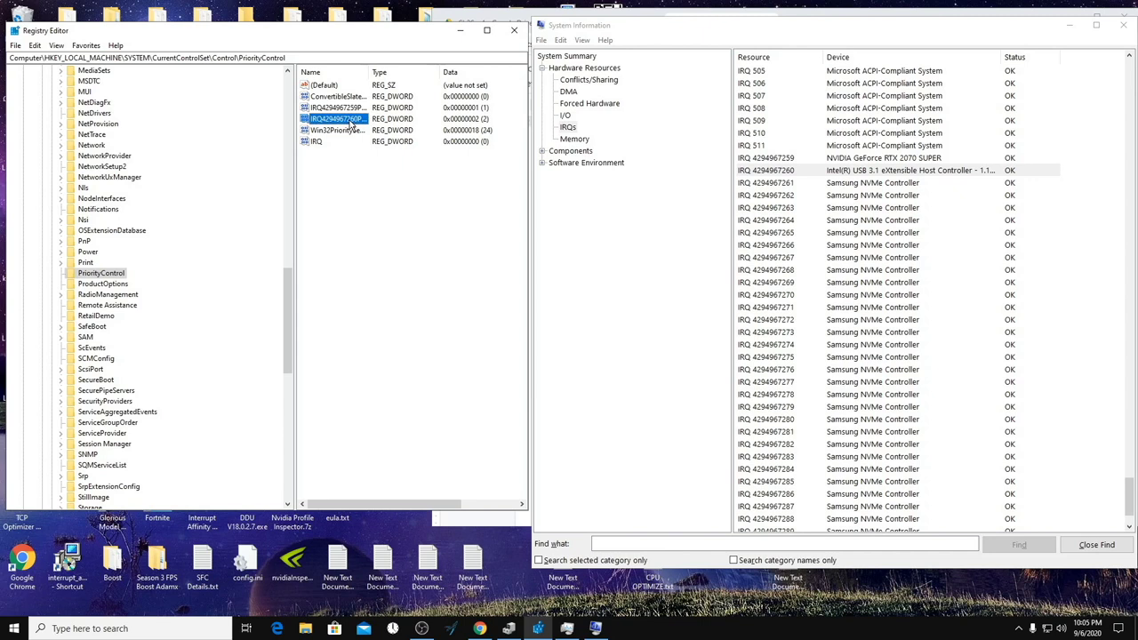
pyautogui.rightClick(362, 122)
pyautogui.click(385, 127)
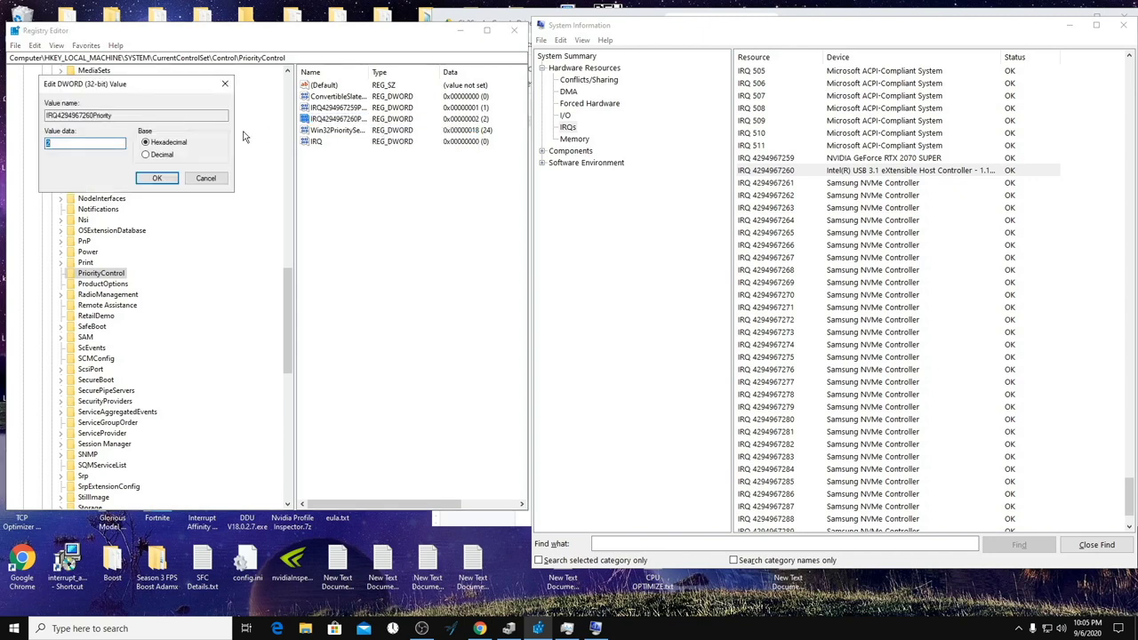
pyautogui.click(207, 180)
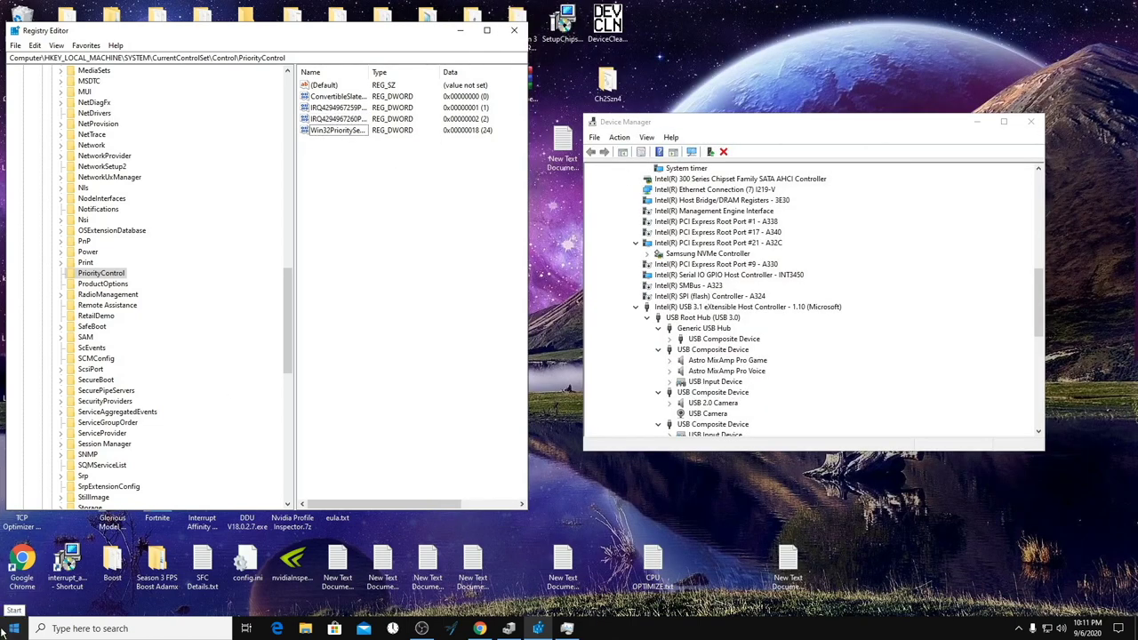
# Open the Ethernet adapter's properties through the adapter options in the Windows Network & Internet settings
pyautogui.rightClick(5, 628)
pyautogui.click(27, 514)
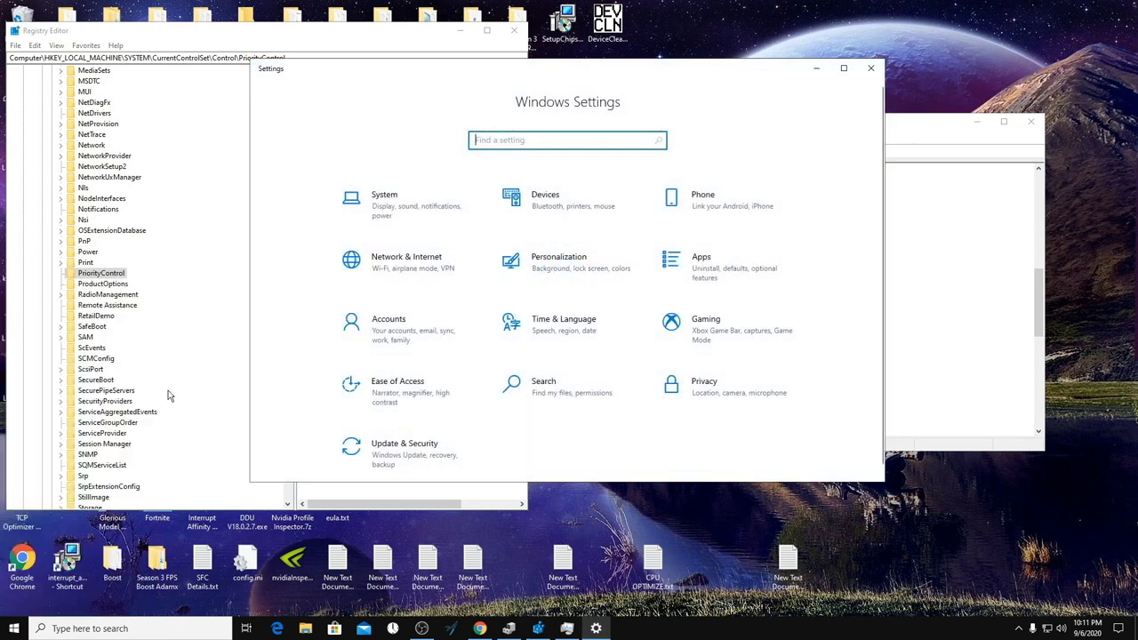
pyautogui.click(395, 269)
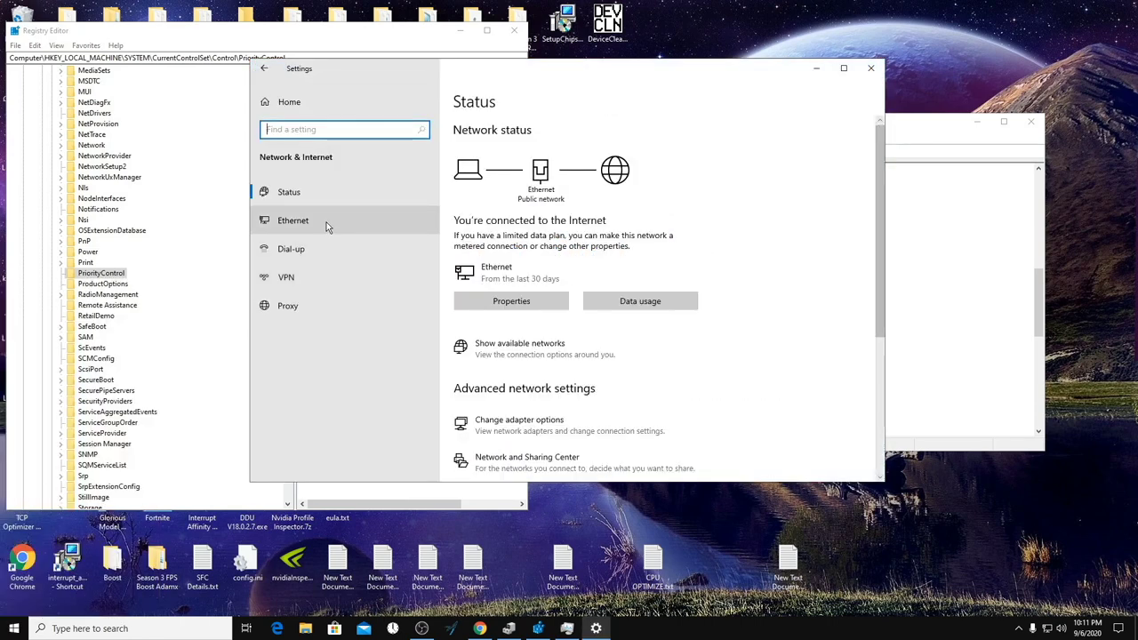
pyautogui.click(356, 229)
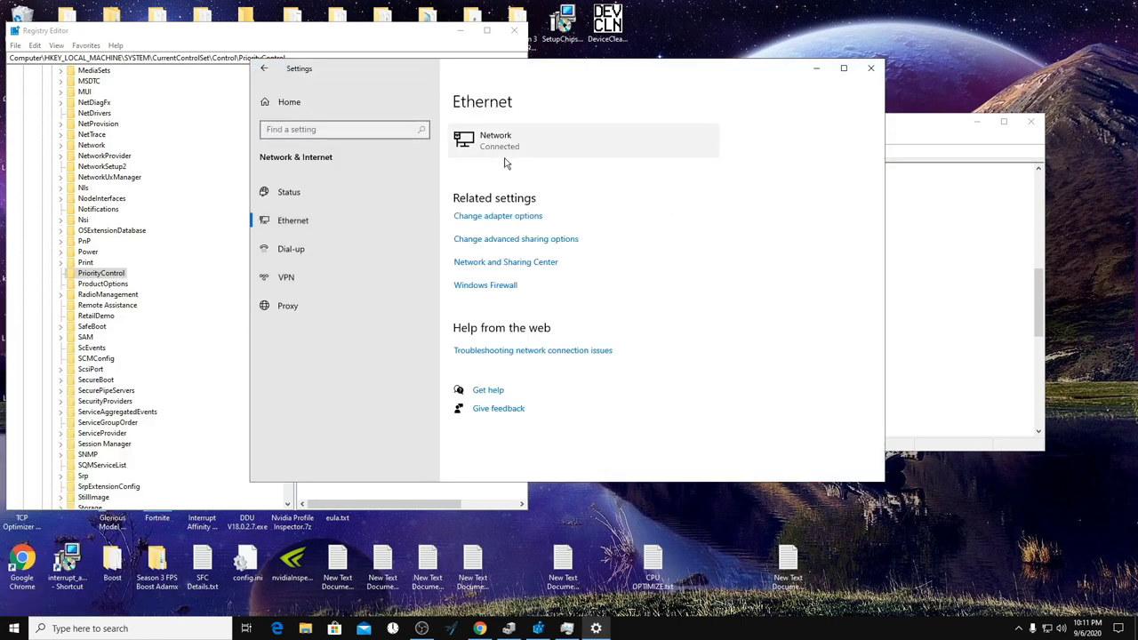
pyautogui.click(515, 218)
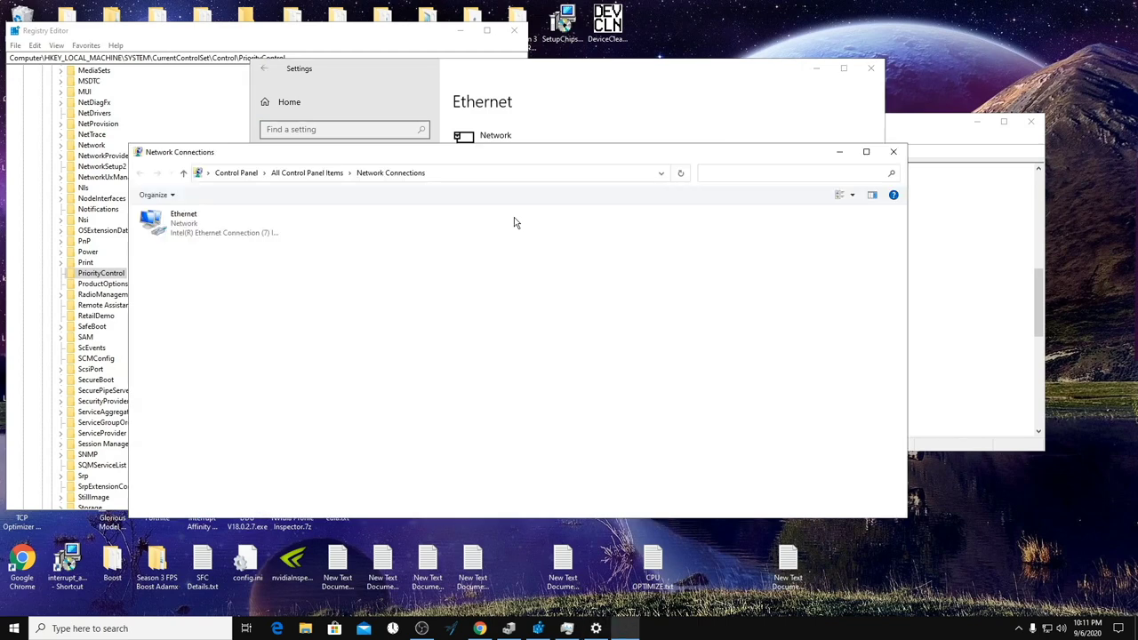
pyautogui.rightClick(176, 229)
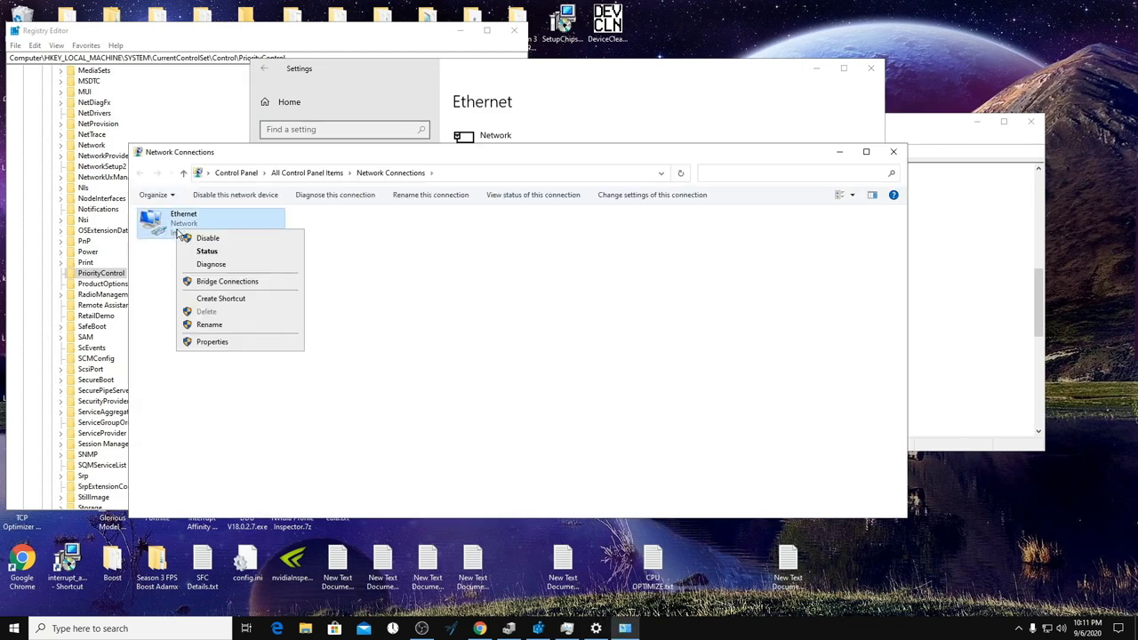
pyautogui.click(233, 343)
pyautogui.moveTo(235, 216); pyautogui.dragTo(427, 186)
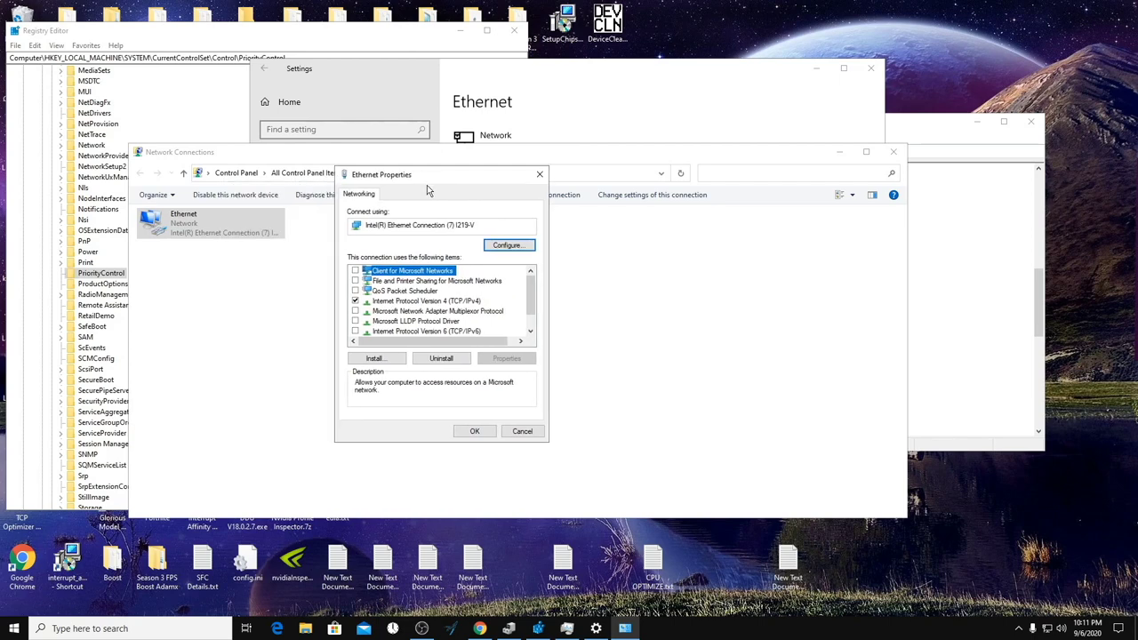
# Review the Ethernet connection's list of items and open the Internet Protocol Version 4 (TCP/IPv4) properties
pyautogui.click(411, 301)
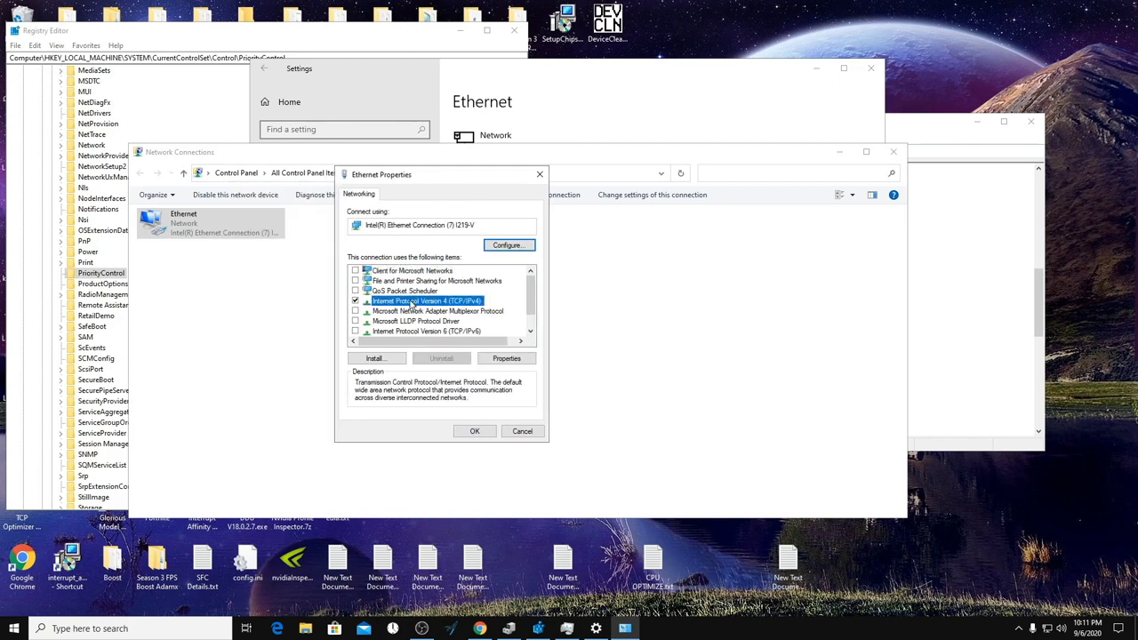
pyautogui.scroll(-2, 391, 311)
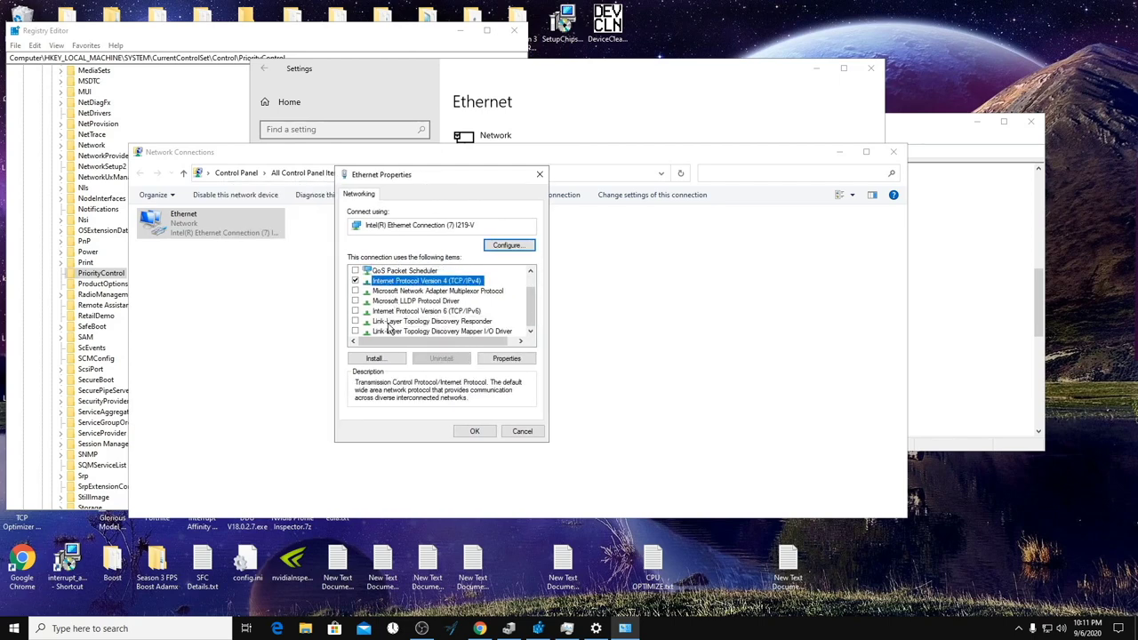
pyautogui.scroll(2, 429, 316)
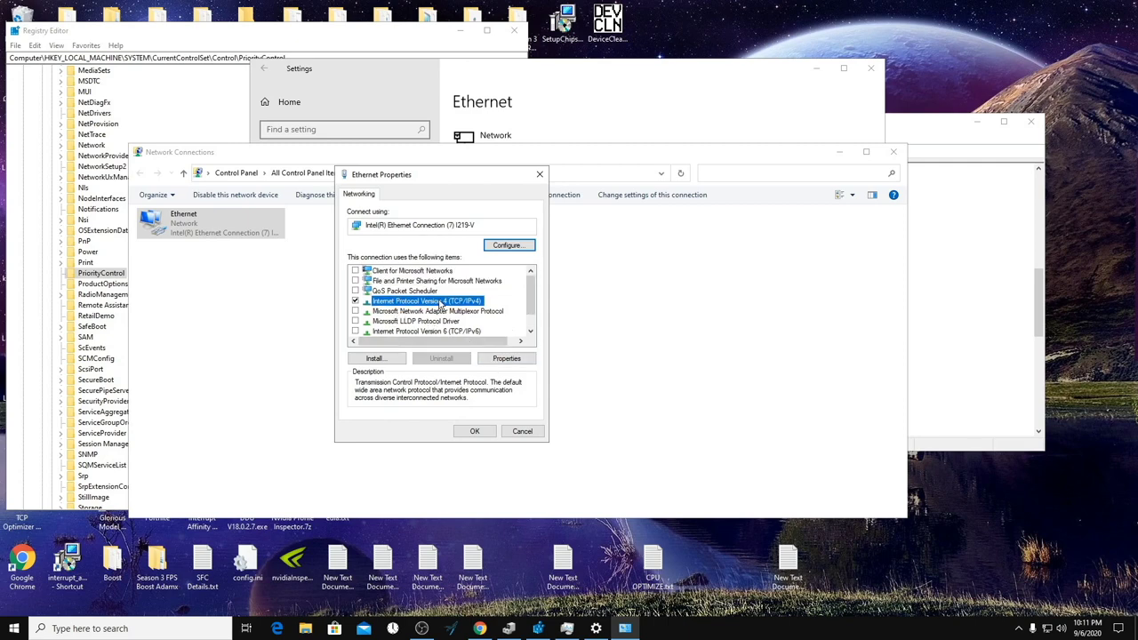
pyautogui.click(507, 359)
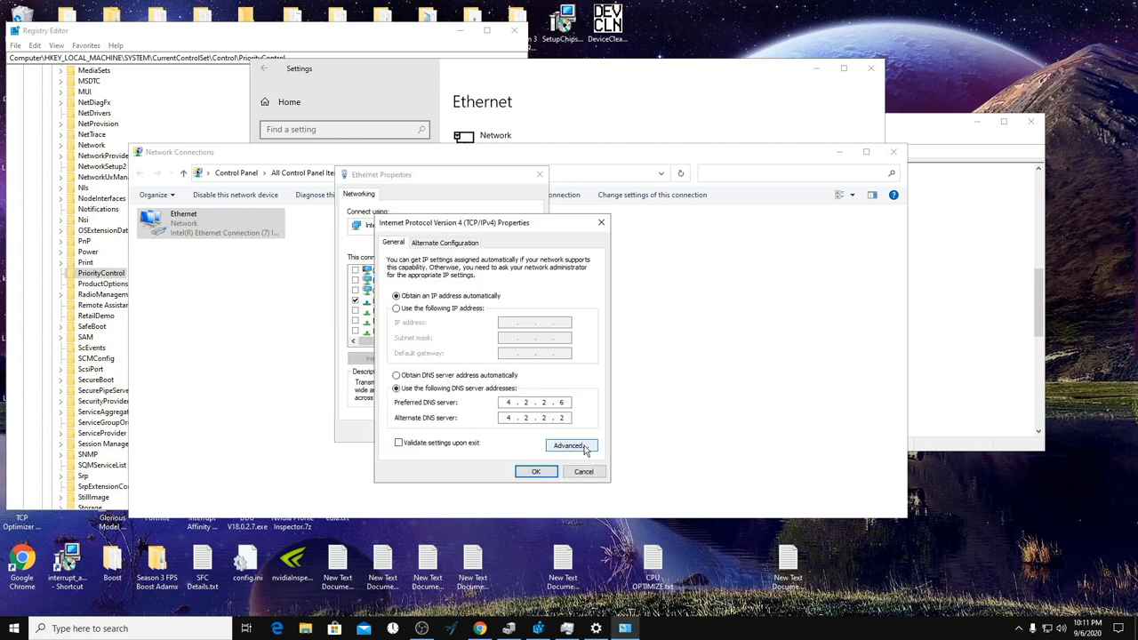
# Check the LMHOSTS lookup and NetBIOS options in the WINS part of the advanced TCP/IP settings and accept them
pyautogui.click(581, 449)
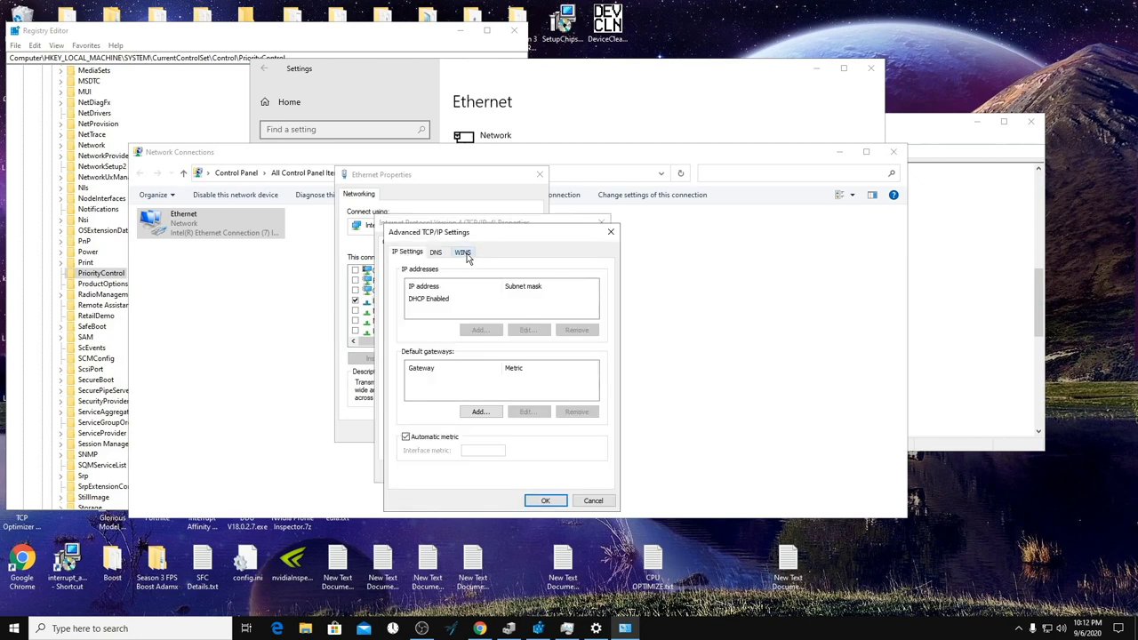
pyautogui.click(463, 252)
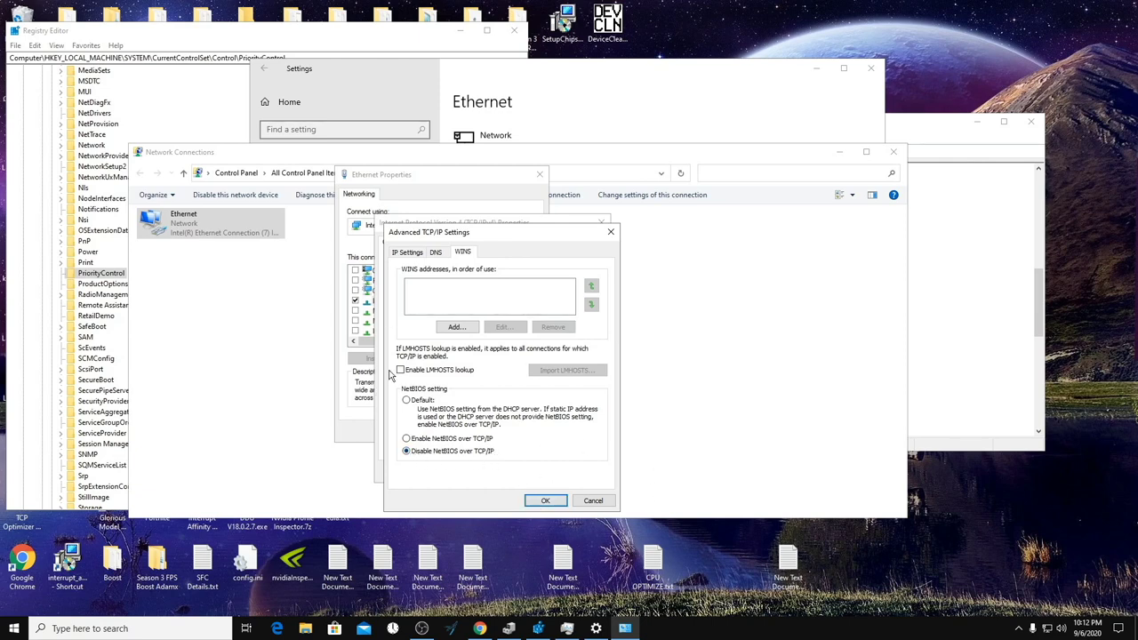
pyautogui.click(546, 500)
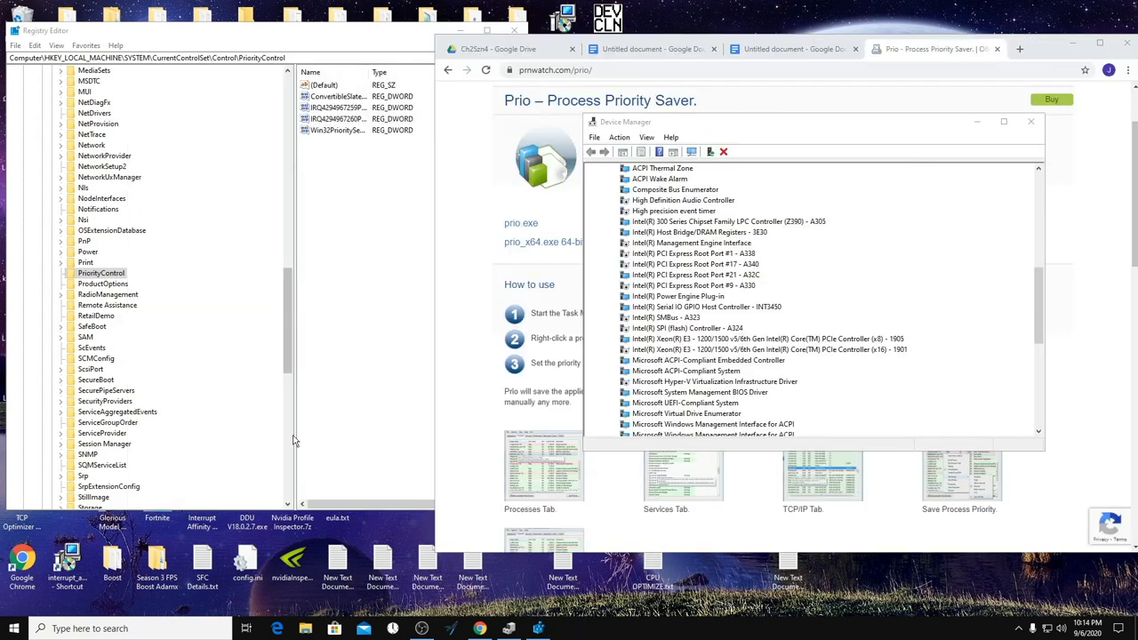
# Open Task Manager's detailed process list and reverse its sorting by name
pyautogui.rightClick(14, 628)
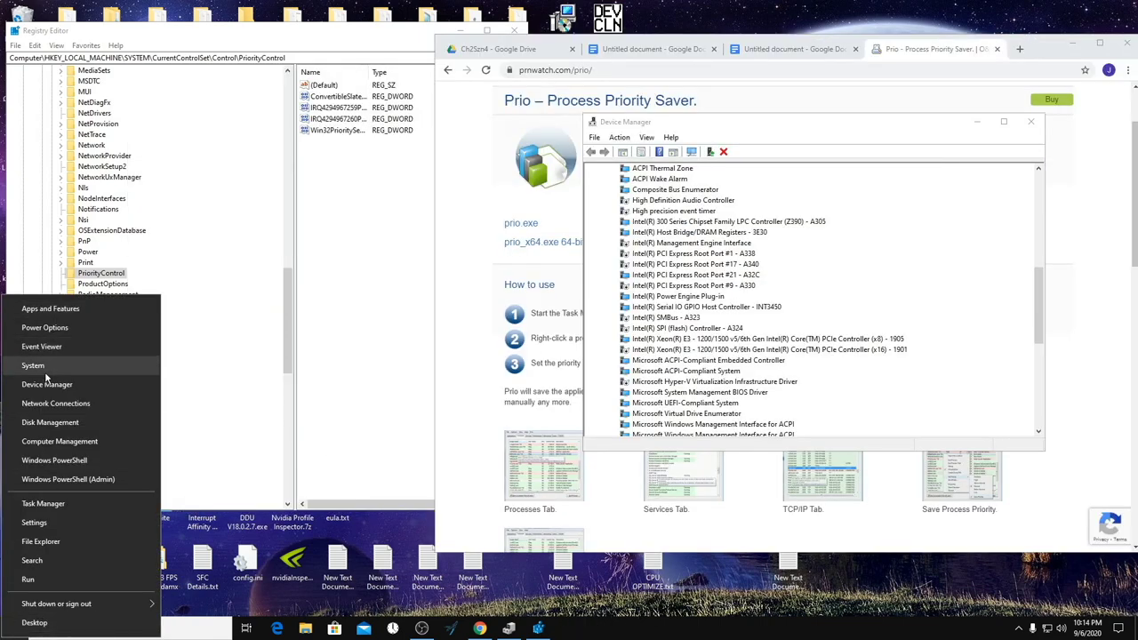
pyautogui.click(42, 503)
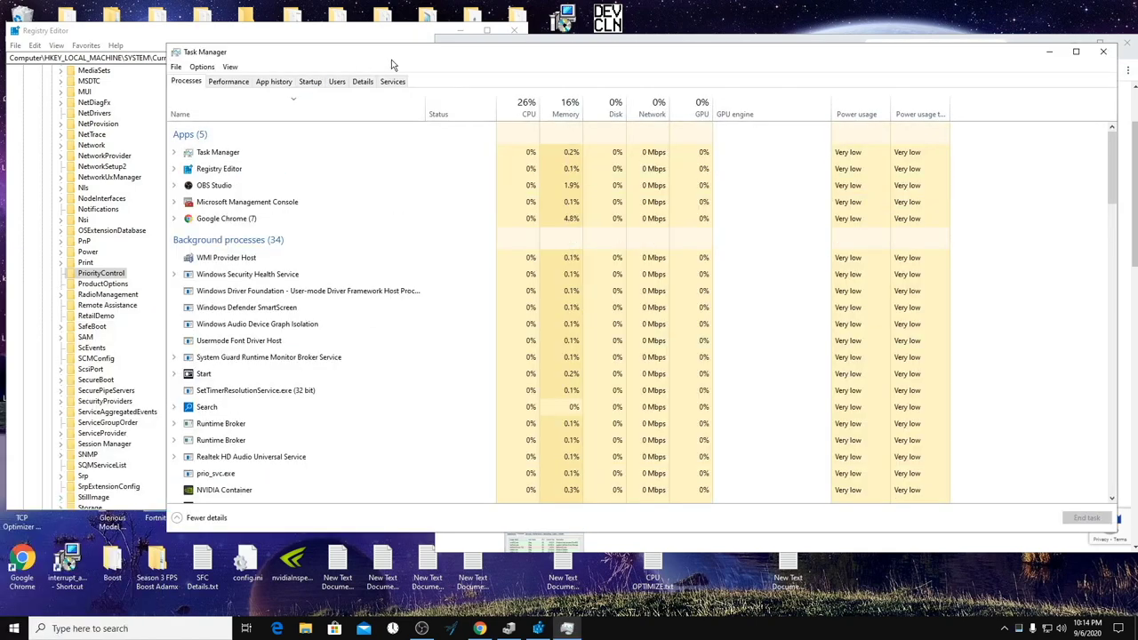
pyautogui.click(363, 81)
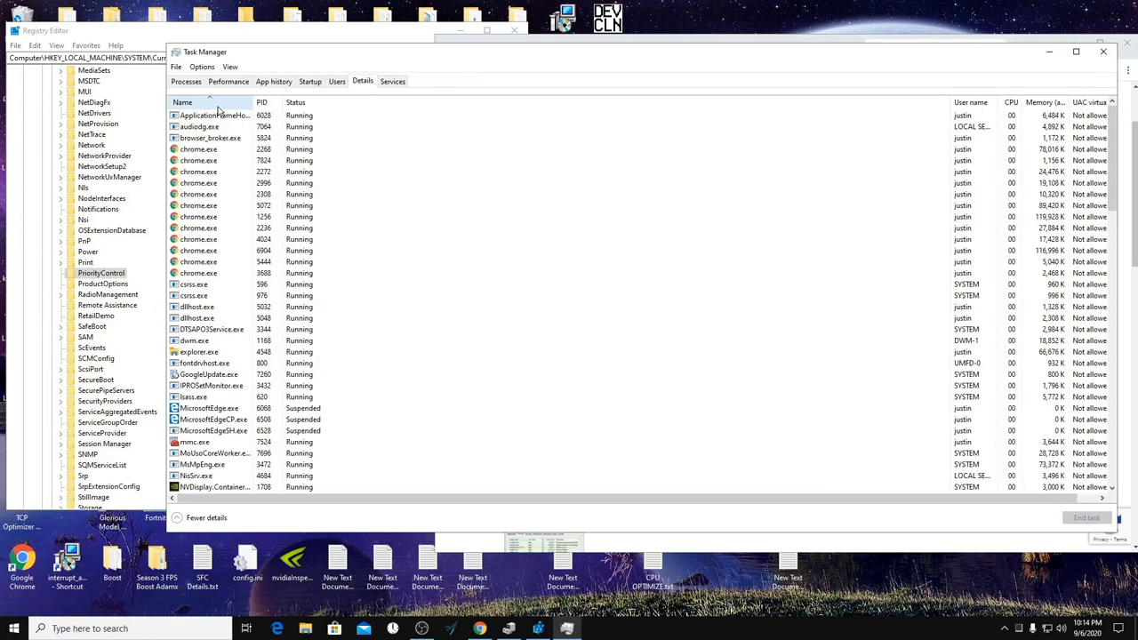
pyautogui.click(217, 103)
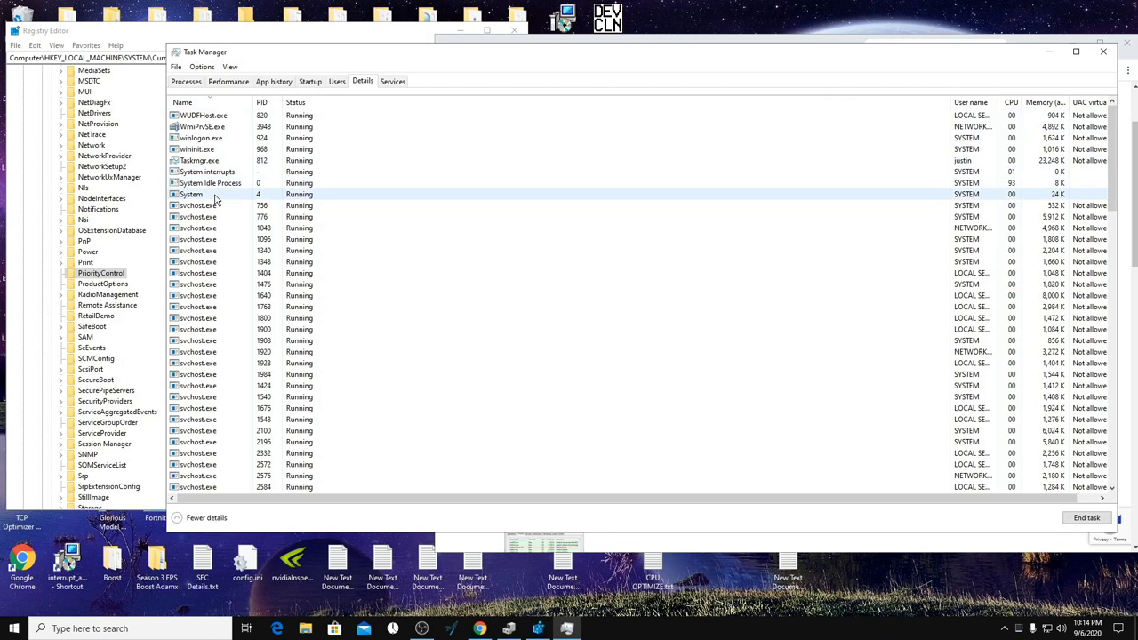
# Find the SettingSyncHost.exe process and examine its CPU priority, I/O priority, Save priority and affinity options
pyautogui.scroll(-12, 214, 200)
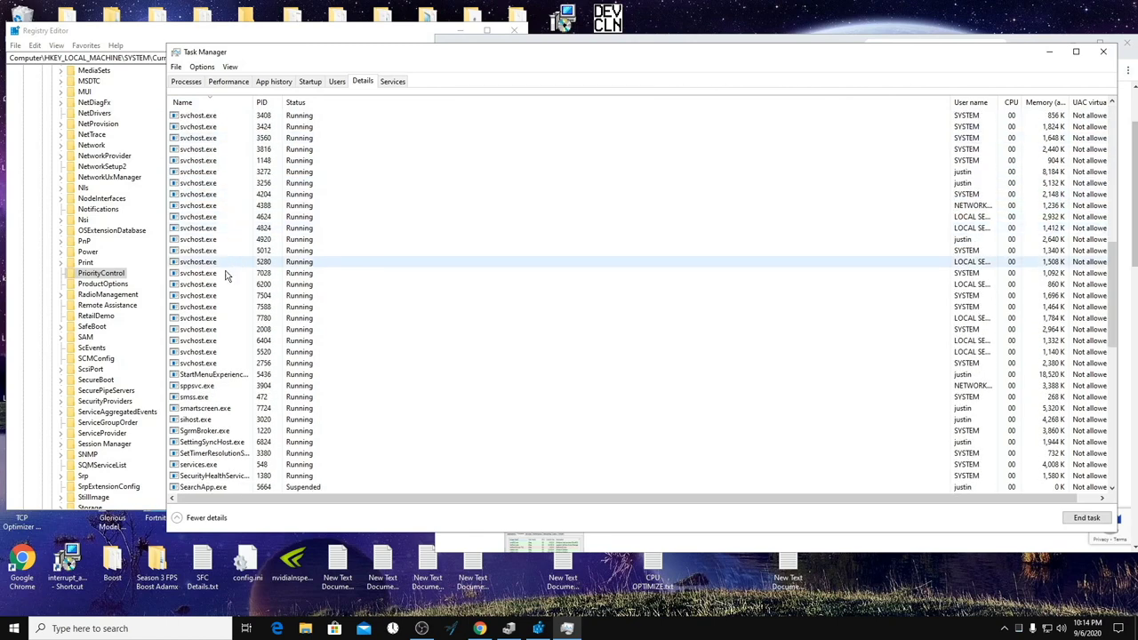
pyautogui.rightClick(211, 442)
pyautogui.moveTo(251, 275)
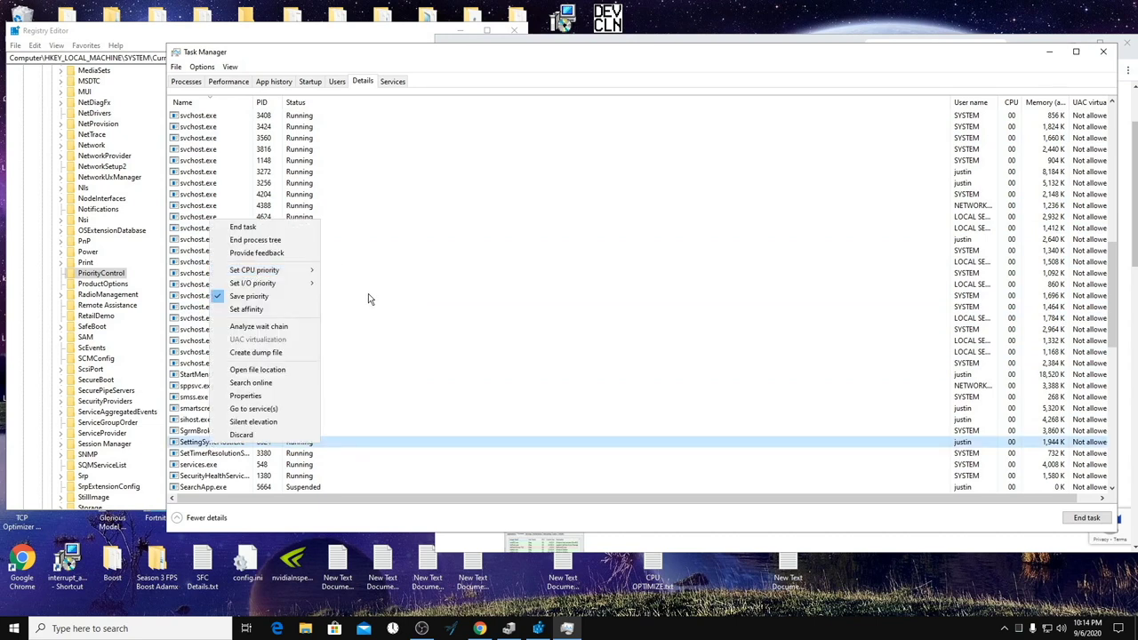
pyautogui.click(297, 310)
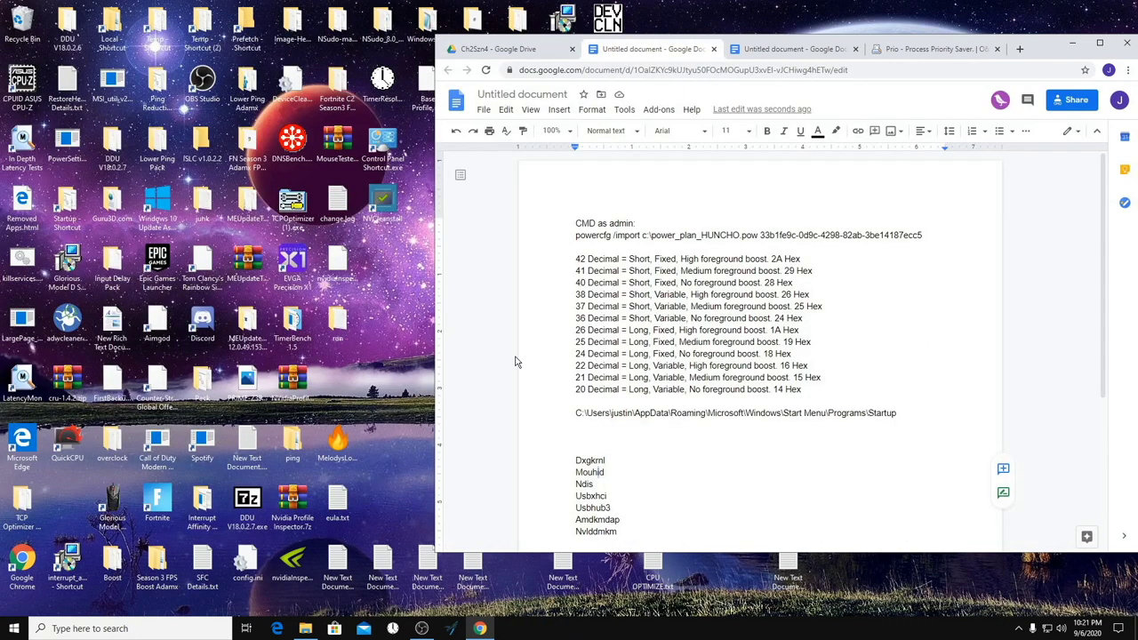
# Show the Ch2Szn4 folder in Google Drive, move the browser window aside and launch Device Cleanup Tool from the desktop
pyautogui.click(520, 51)
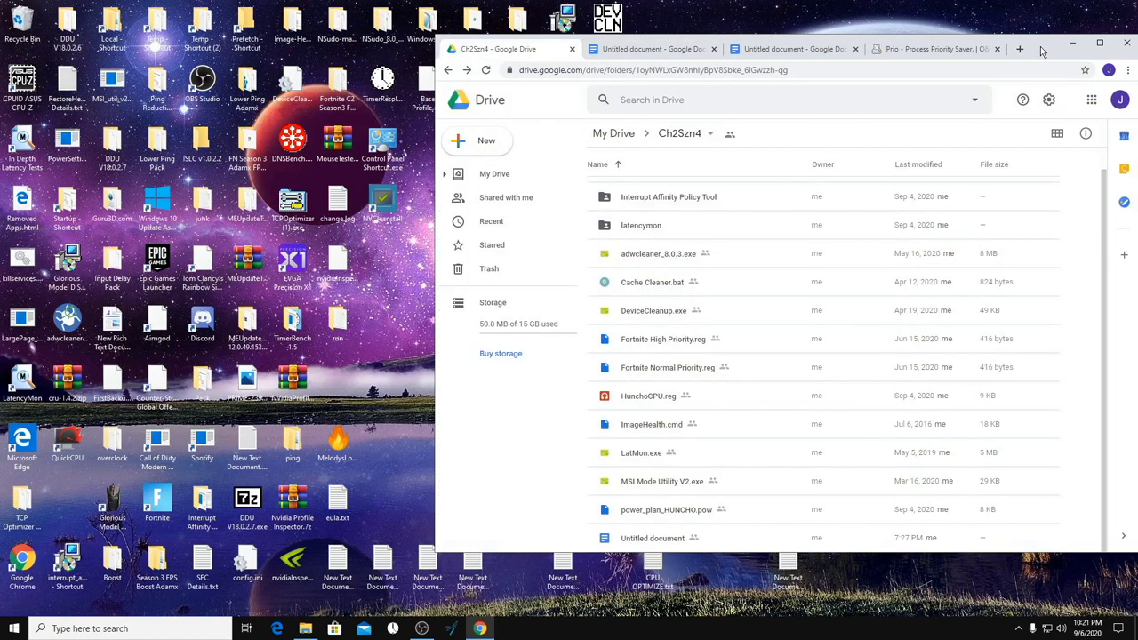
pyautogui.moveTo(1042, 52); pyautogui.dragTo(1031, 100)
pyautogui.doubleClick(607, 20)
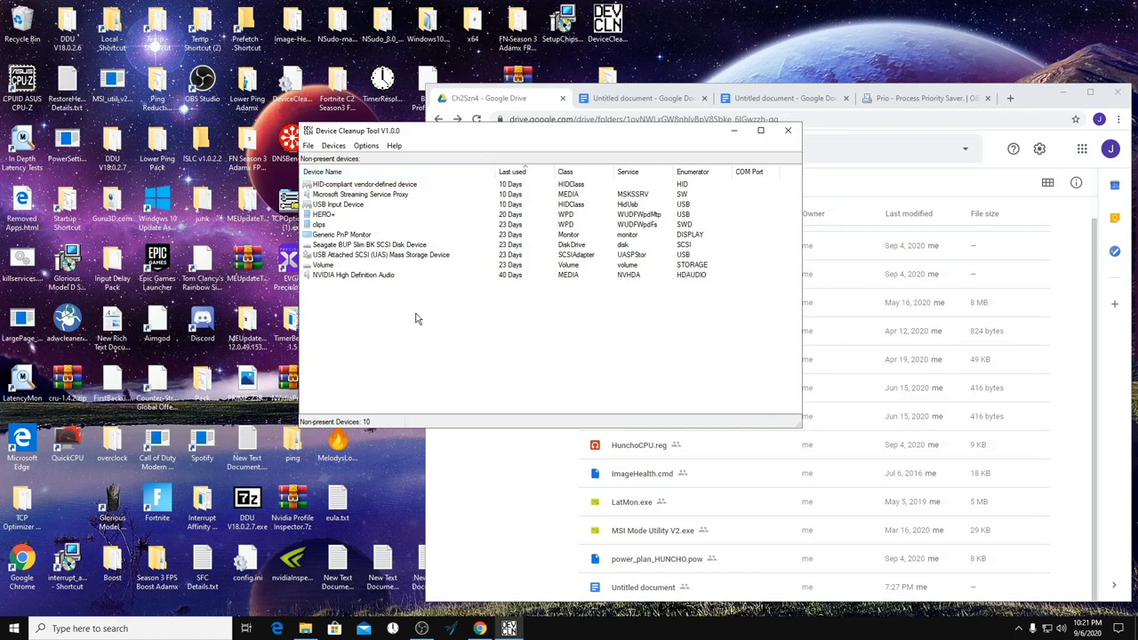
# Remove all non-present devices with Device Cleanup Tool and close it
pyautogui.click(335, 146)
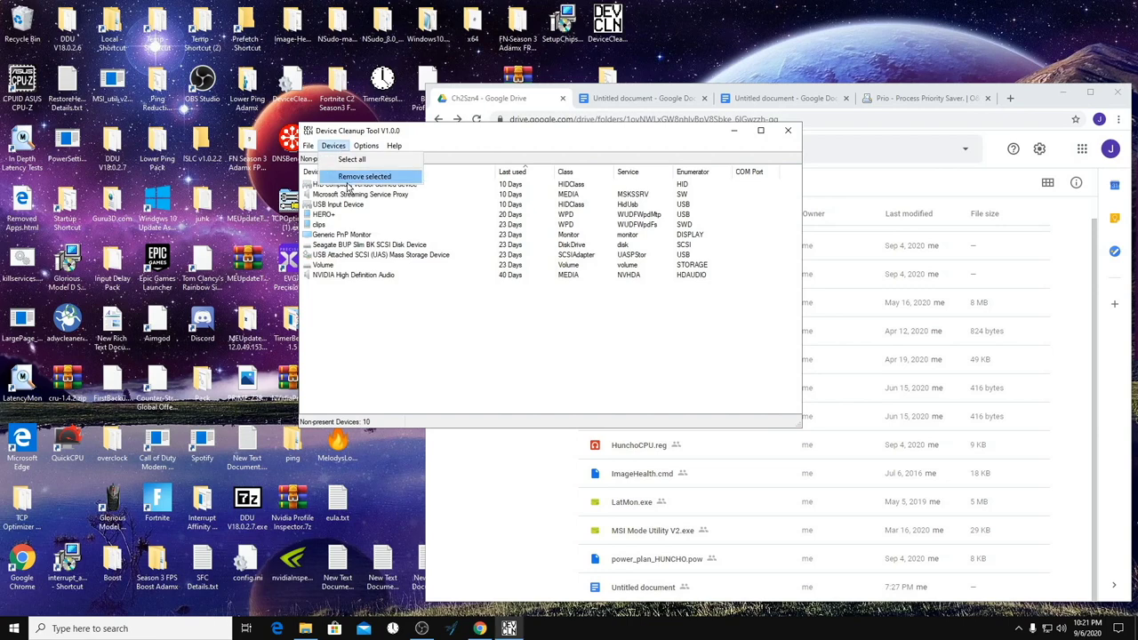
pyautogui.click(352, 161)
pyautogui.click(334, 145)
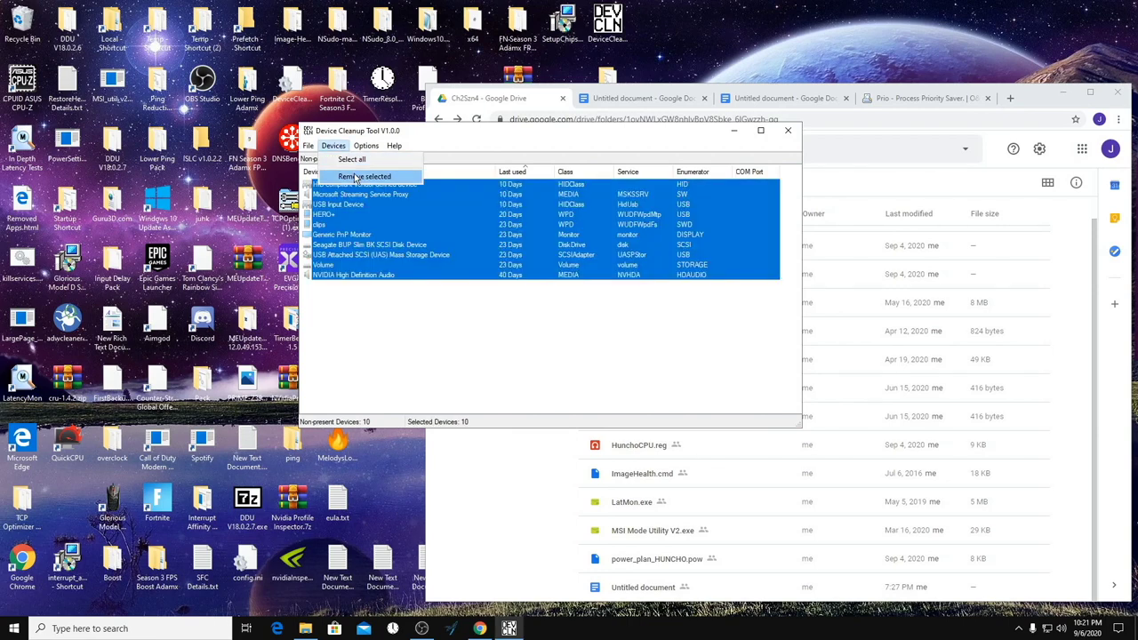
pyautogui.click(360, 176)
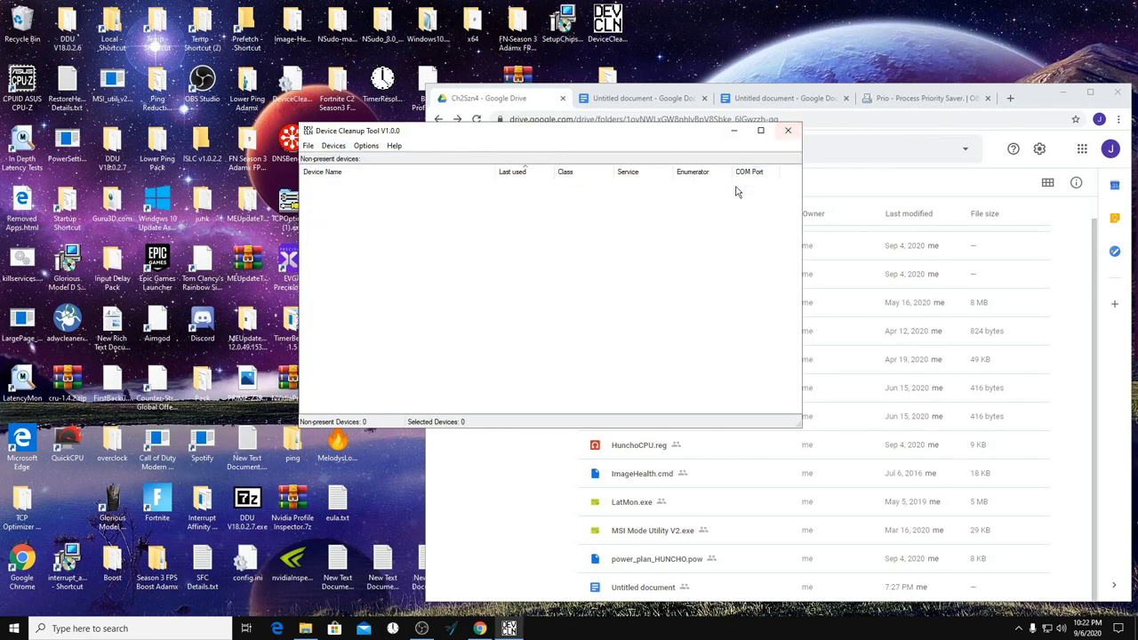
pyautogui.click(788, 130)
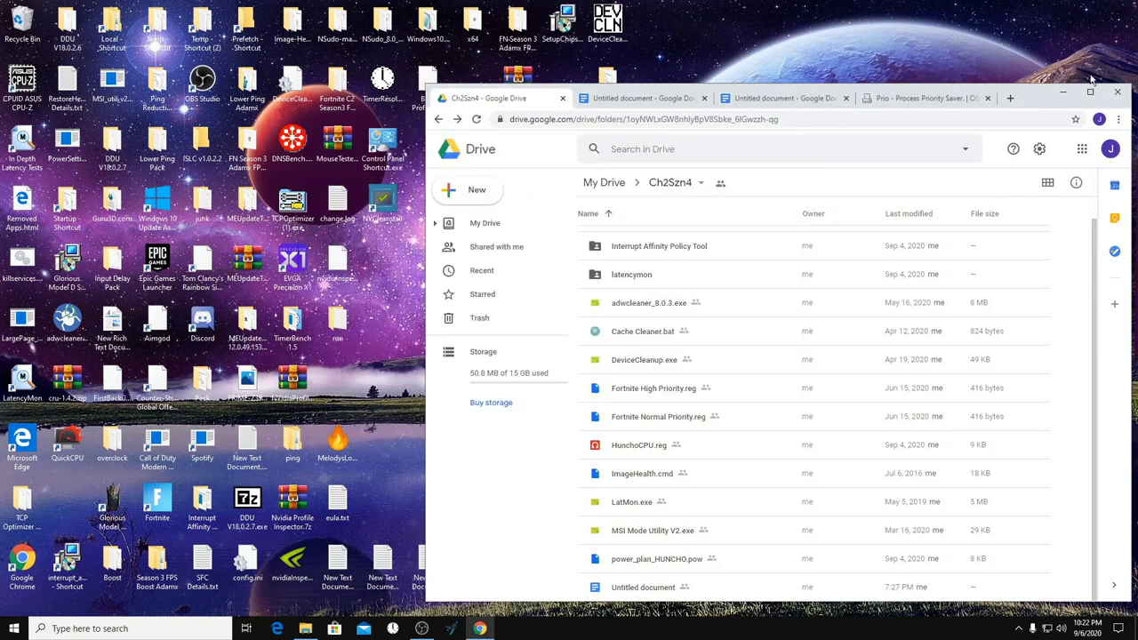